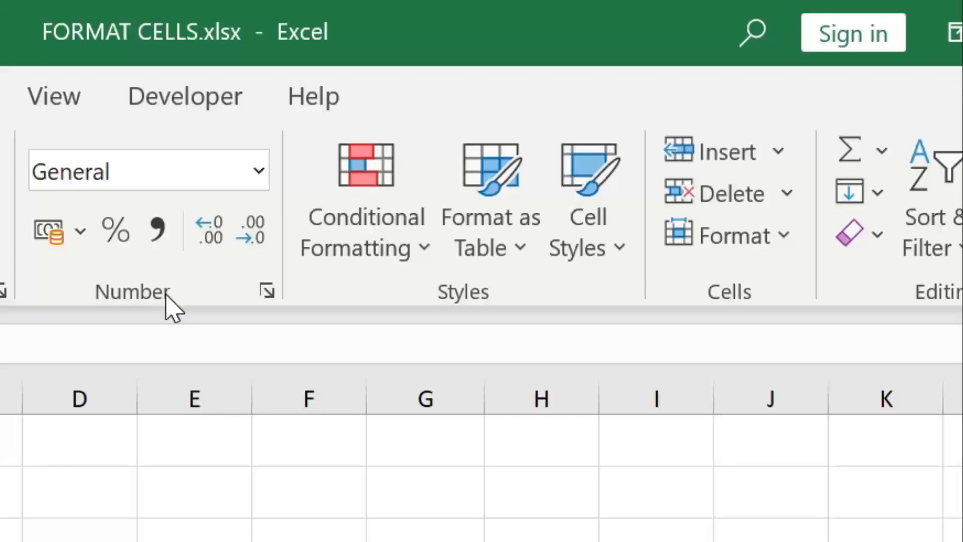
Open the Format Cells dialog for cell A2 to view its number categories, and close it without applying changes.
{"action": "left_click", "coordinate": [270, 295]}
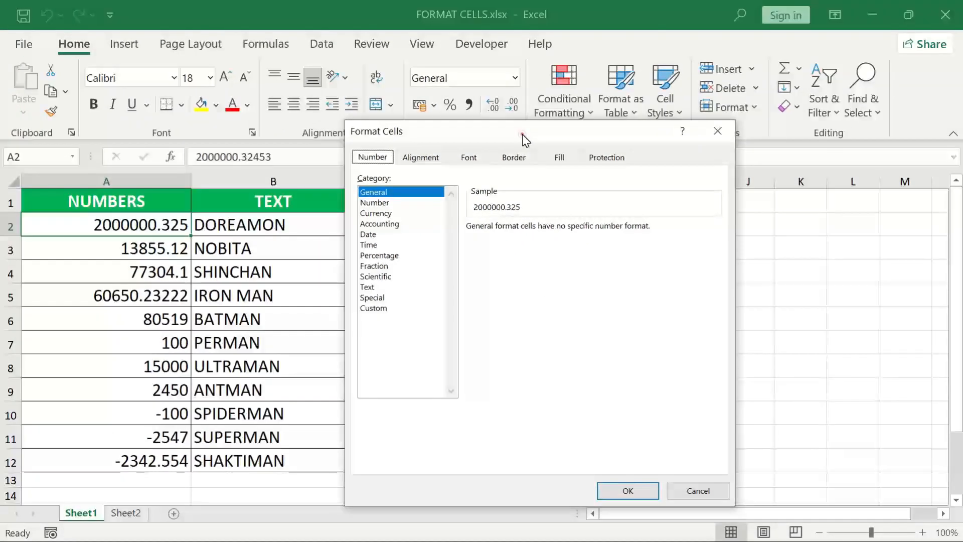
{"action": "left_click_drag", "start_coordinate": [277, 302], "coordinate": [306, 324]}
{"action": "left_click_drag", "start_coordinate": [533, 142], "coordinate": [534, 141]}
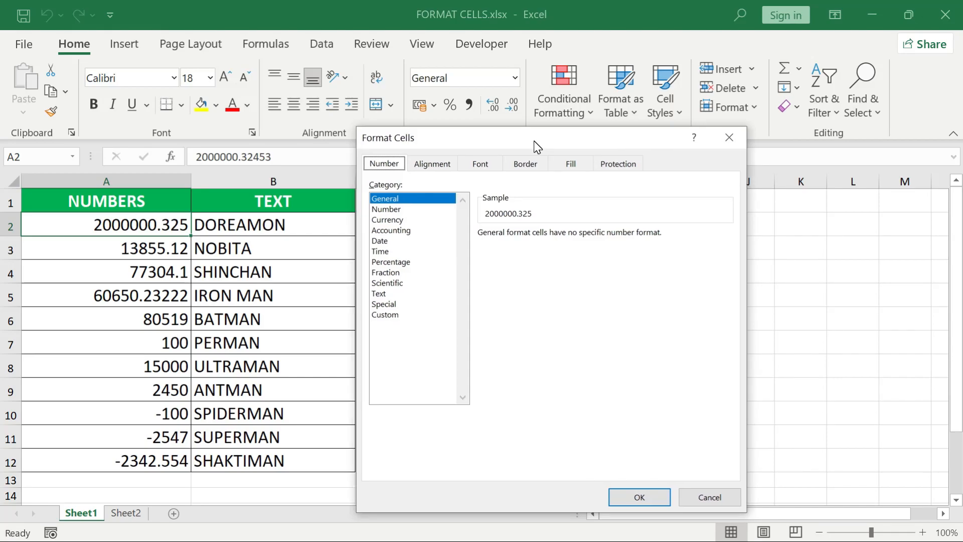
{"action": "key", "text": "Escape"}
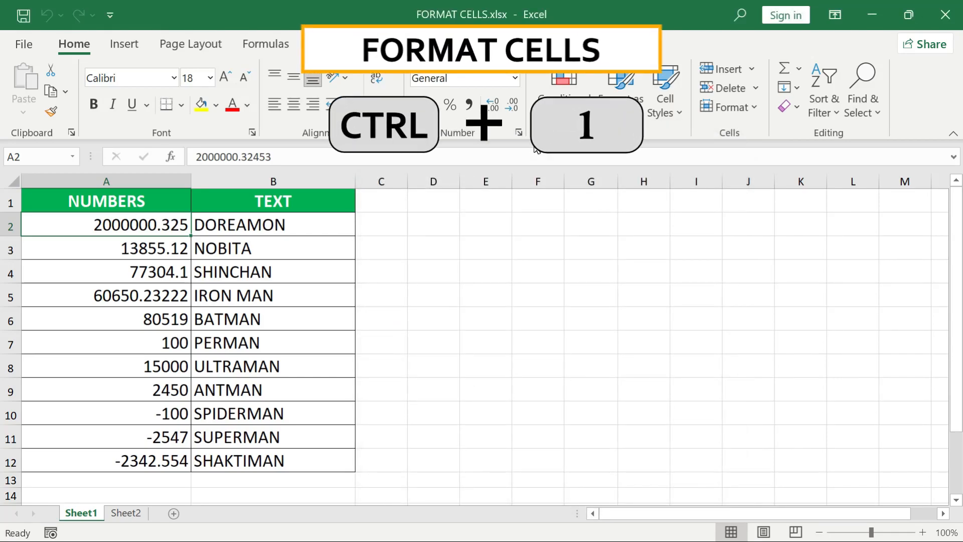
{"action": "key", "text": "ctrl+1"}
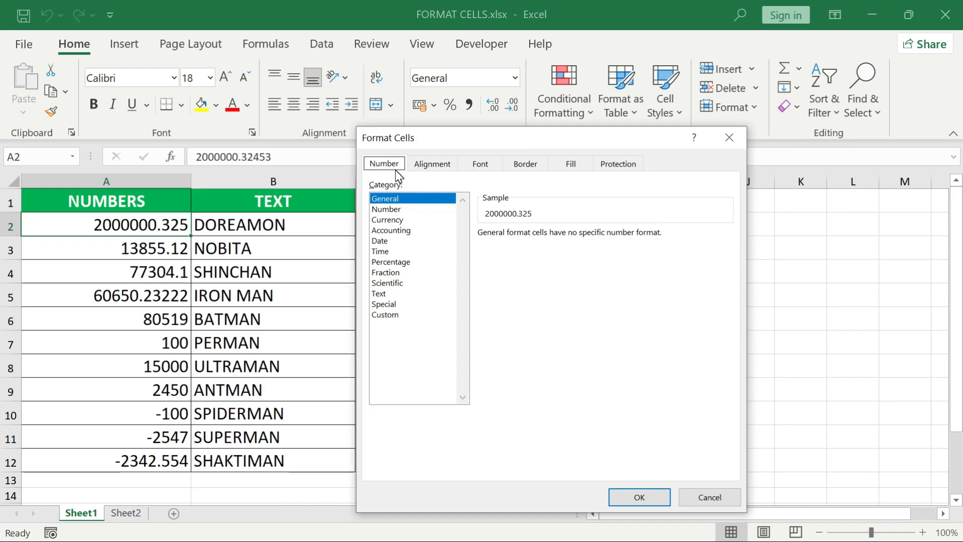
{"action": "key", "text": "Escape"}
Select the values in A2:A12 and choose the Number category in their cell format settings.
{"action": "left_click", "coordinate": [173, 221]}
{"action": "key", "text": "ctrl+shift+Down"}
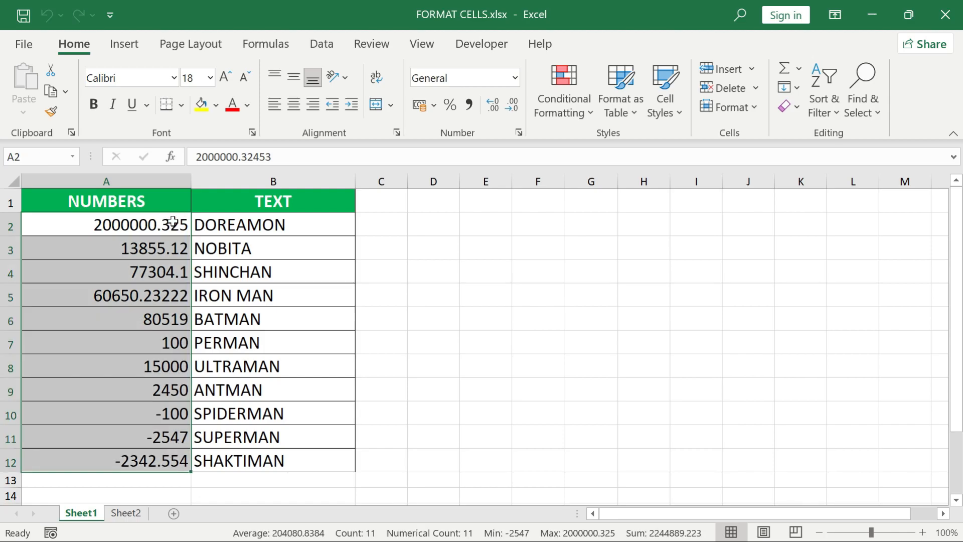
{"action": "key", "text": "ctrl+1"}
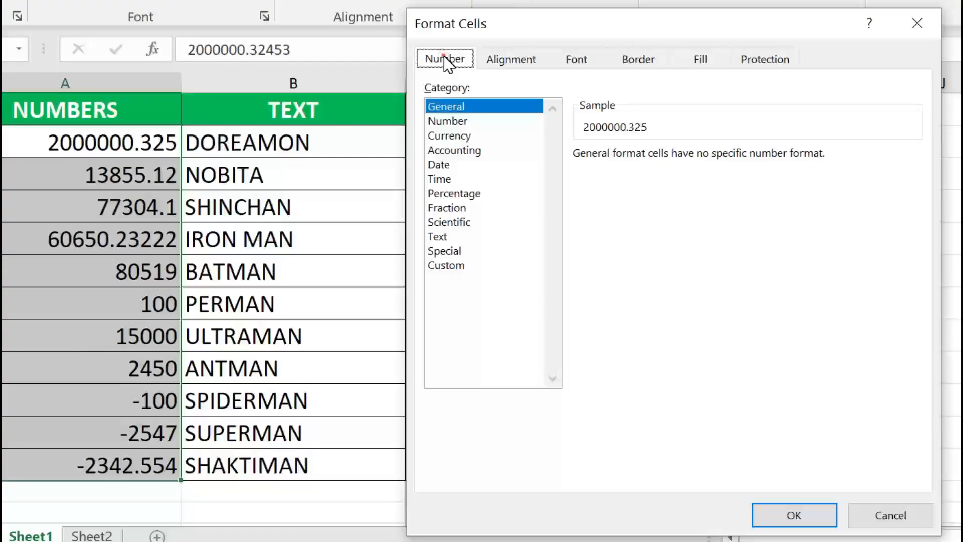
{"action": "left_click", "coordinate": [445, 58]}
{"action": "left_click", "coordinate": [479, 112]}
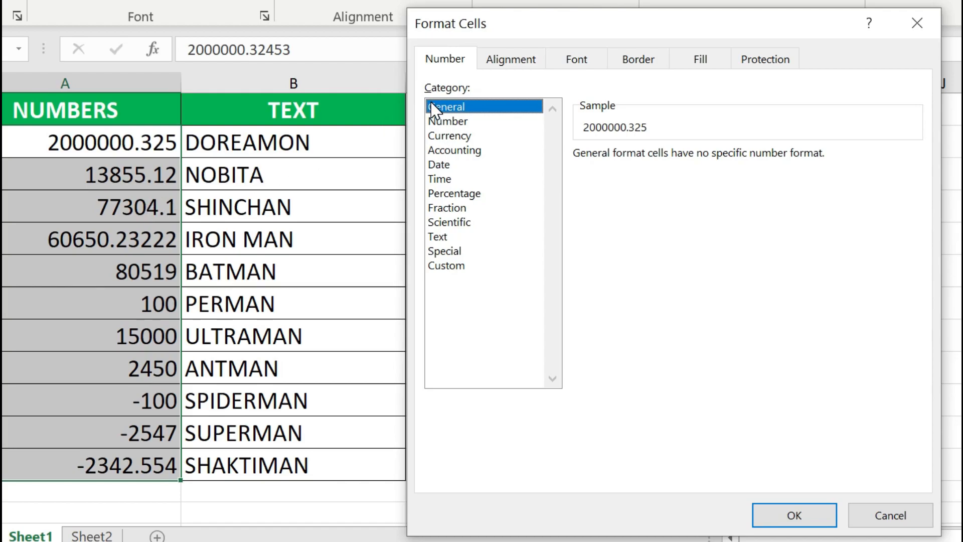
{"action": "left_click", "coordinate": [444, 121]}
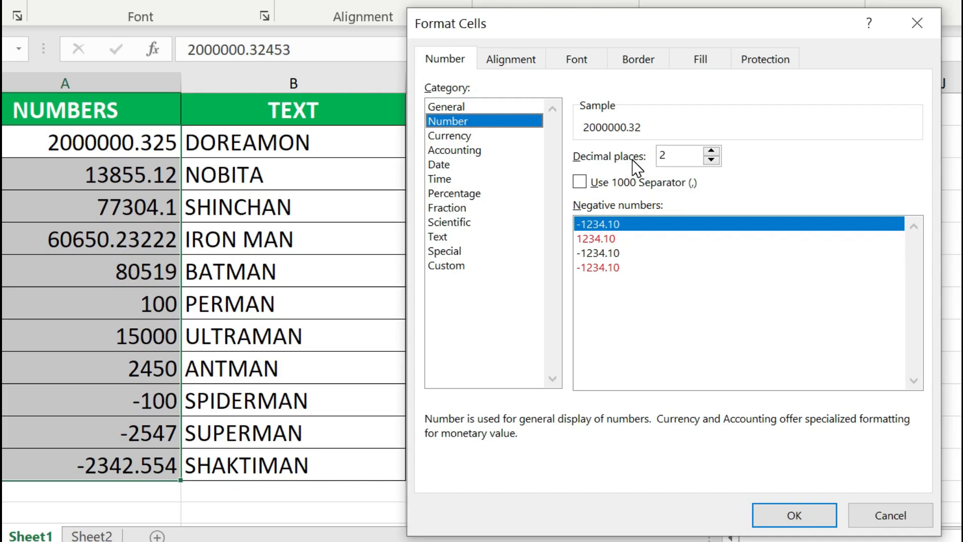
Format the selected numbers with 4 decimal places, the 1000 separator and red negative values with a minus sign.
{"action": "left_click", "coordinate": [711, 160]}
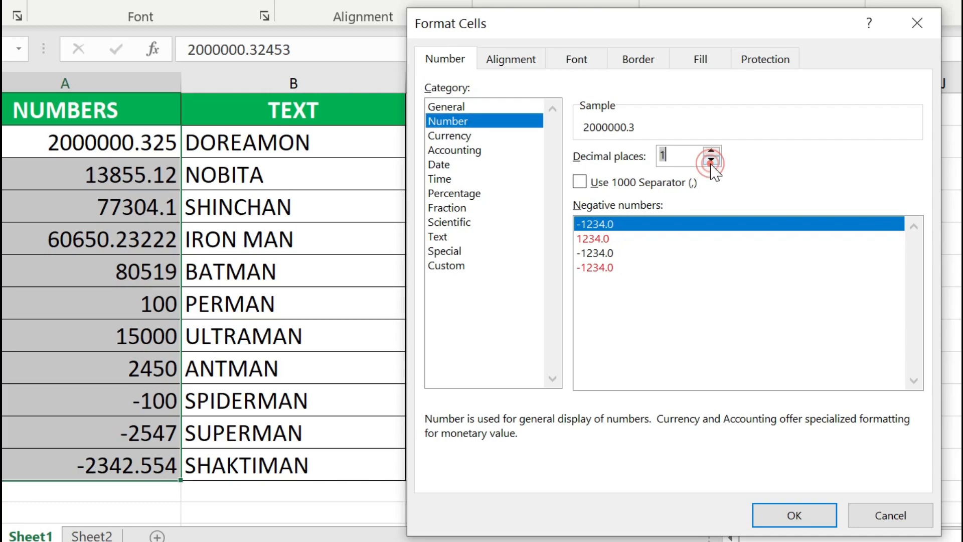
{"action": "left_click", "coordinate": [713, 153]}
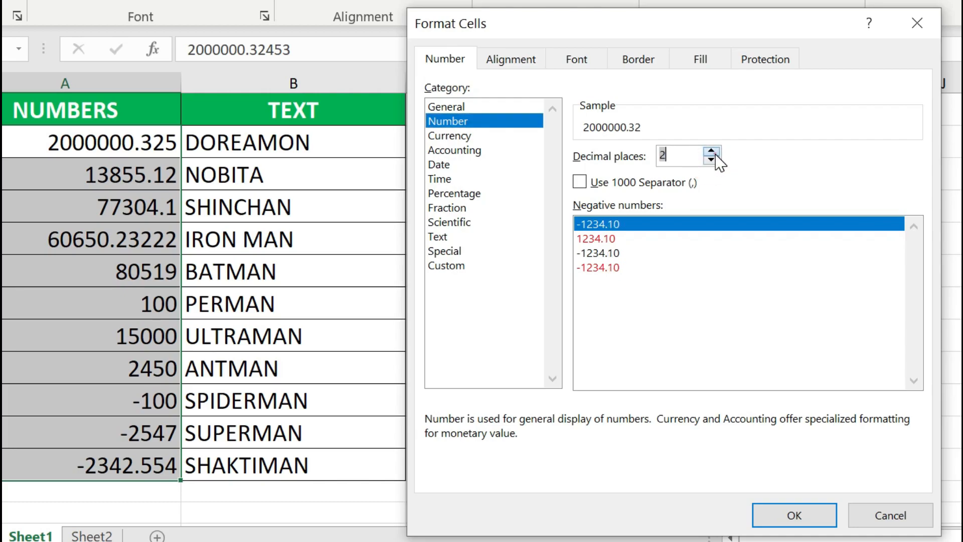
{"action": "left_click", "coordinate": [712, 152]}
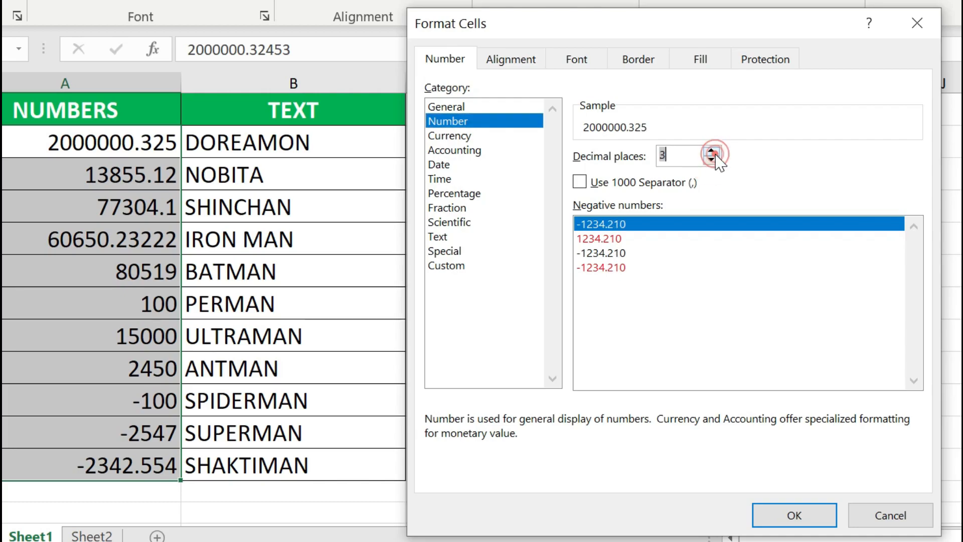
{"action": "left_click", "coordinate": [712, 151]}
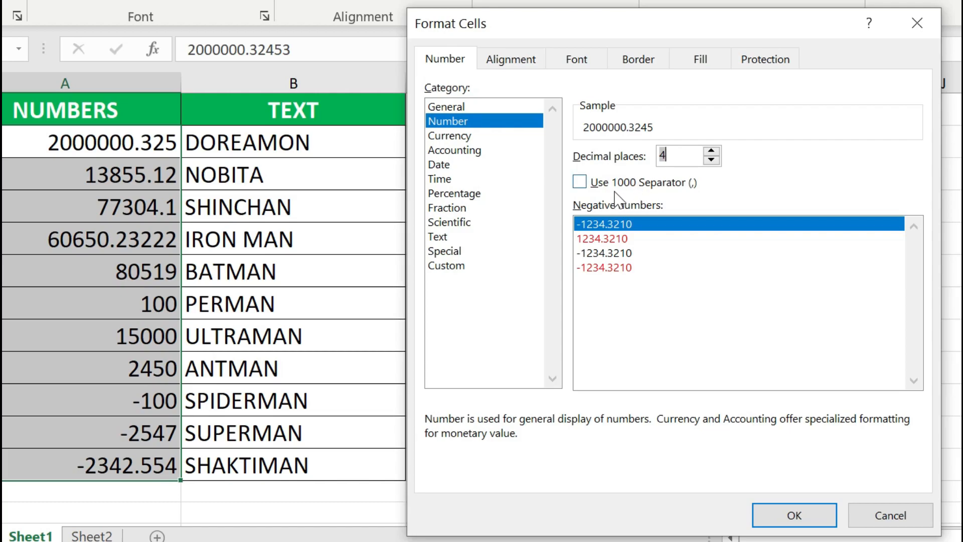
{"action": "left_click", "coordinate": [578, 184]}
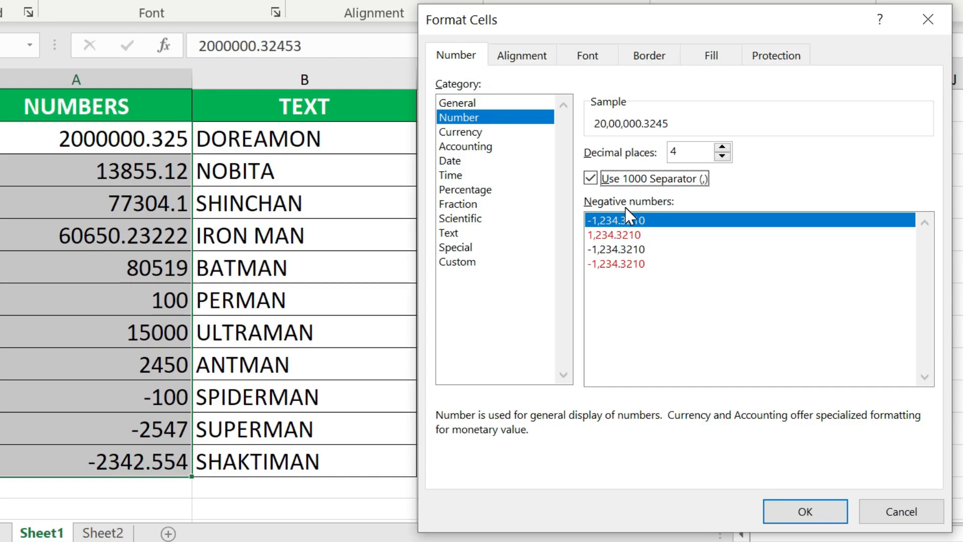
{"action": "left_click", "coordinate": [625, 267]}
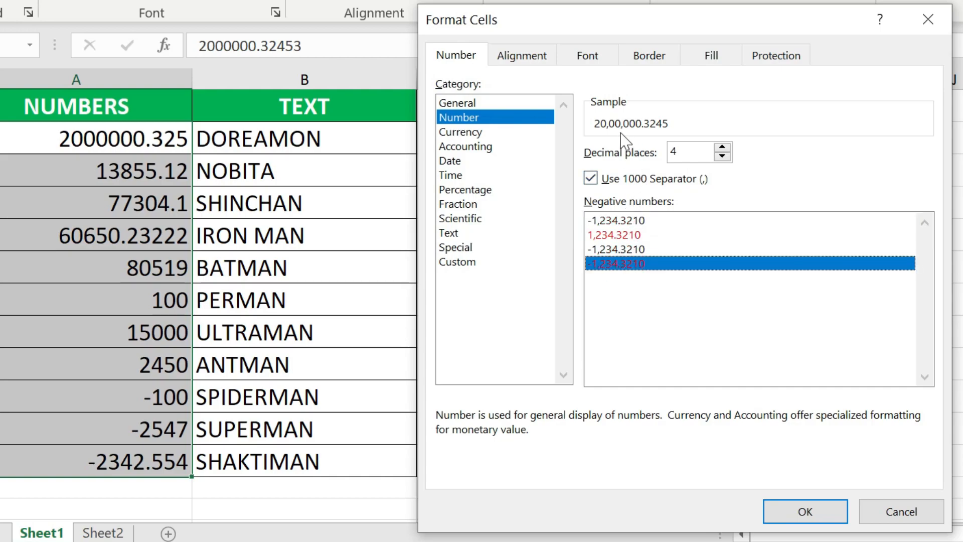
{"action": "left_click", "coordinate": [792, 509]}
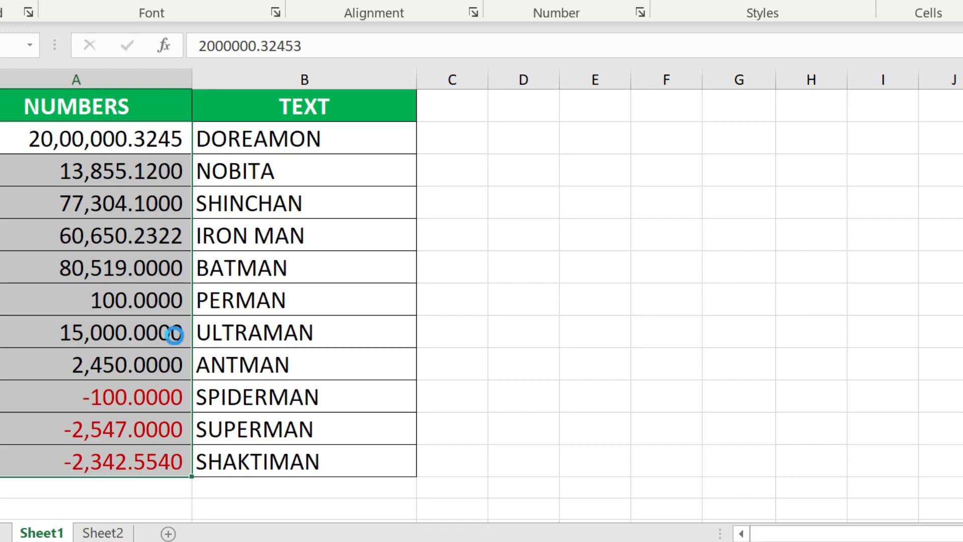
Apply the Currency format with the ₹ symbol to the selected numbers in the NUMBERS column.
{"action": "key", "text": "ctrl+1"}
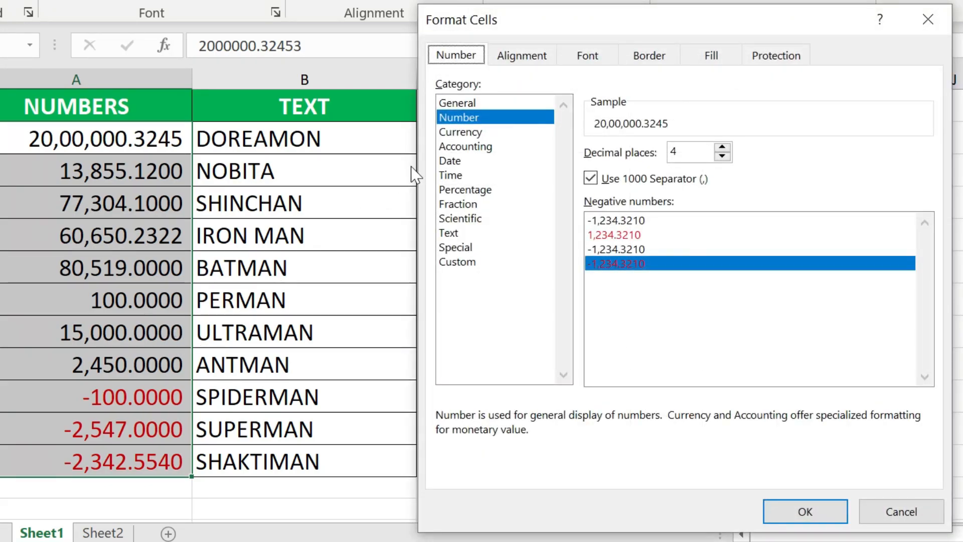
{"action": "left_click", "coordinate": [461, 132]}
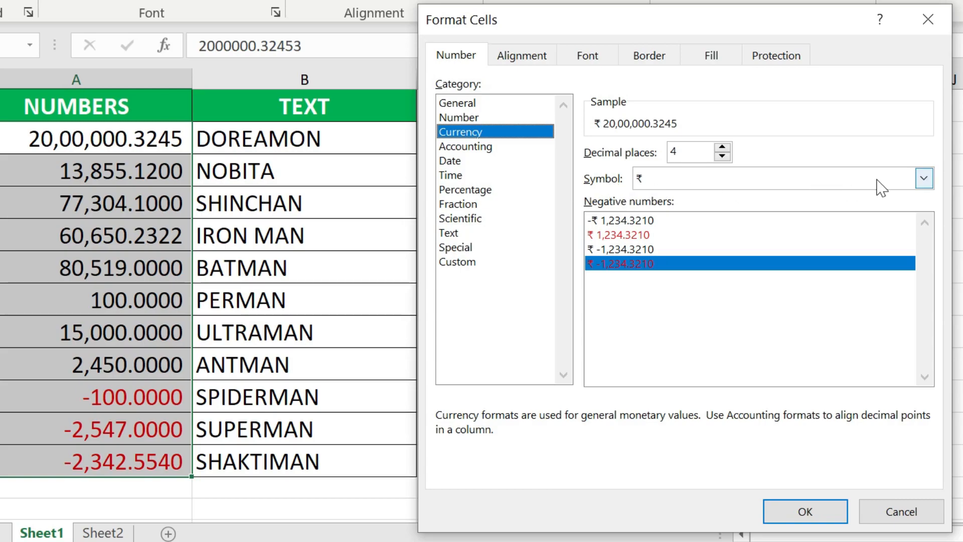
{"action": "left_click", "coordinate": [924, 180]}
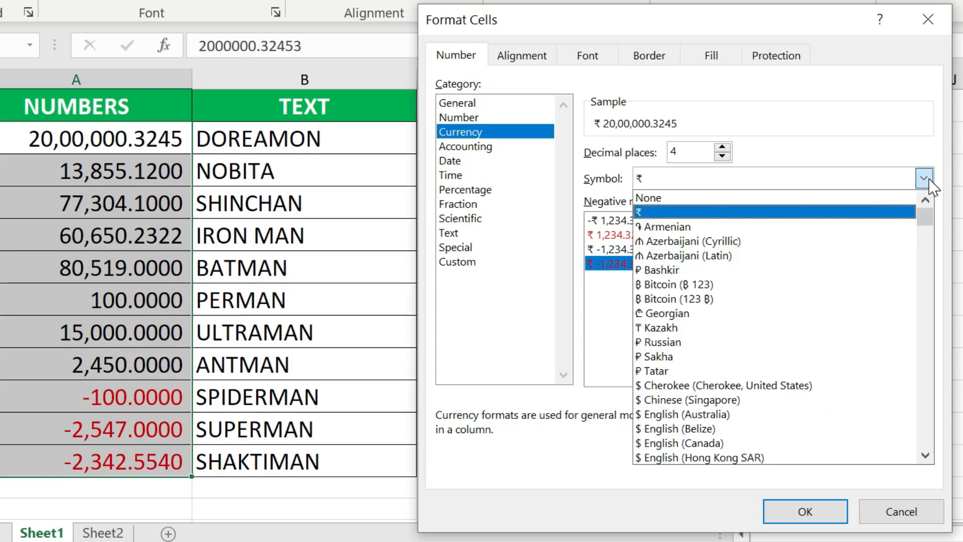
{"action": "left_click_drag", "start_coordinate": [930, 228], "coordinate": [927, 186]}
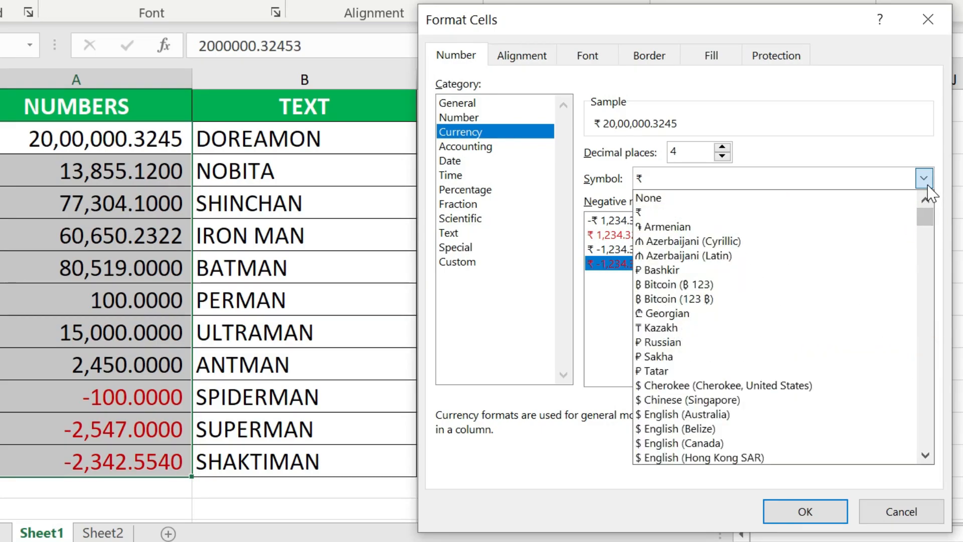
{"action": "left_click", "coordinate": [763, 212]}
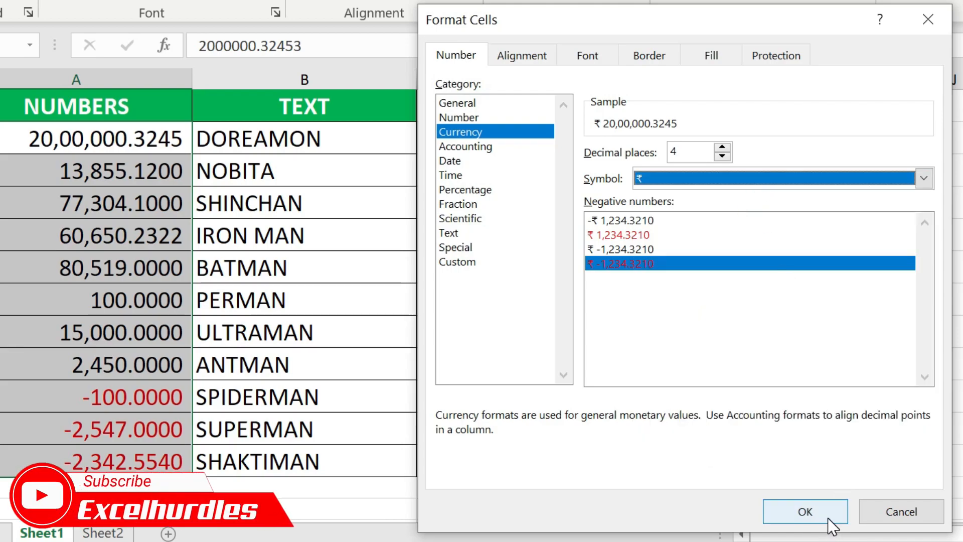
{"action": "left_click", "coordinate": [829, 522]}
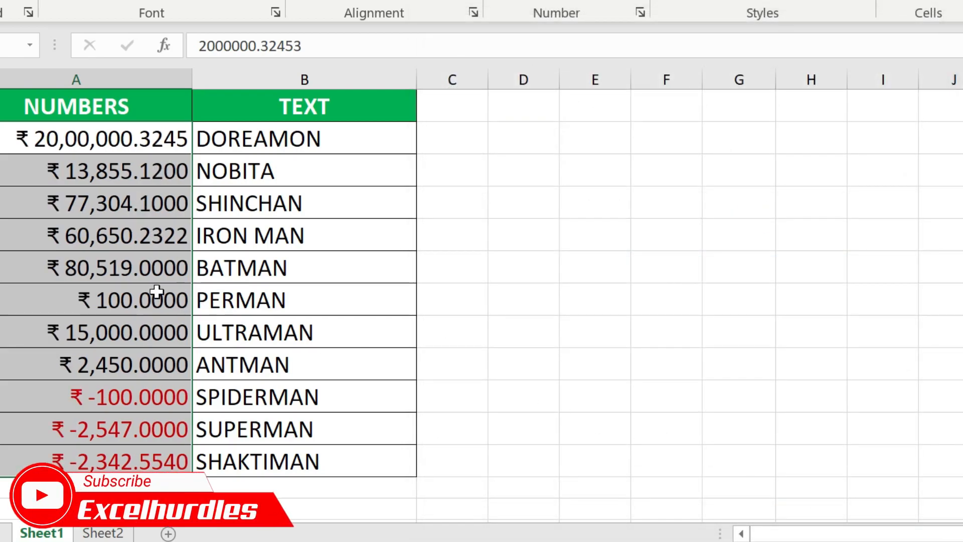
Examine the Accounting format and its list of currency symbols for the selected numbers.
{"action": "key", "text": "ctrl+1"}
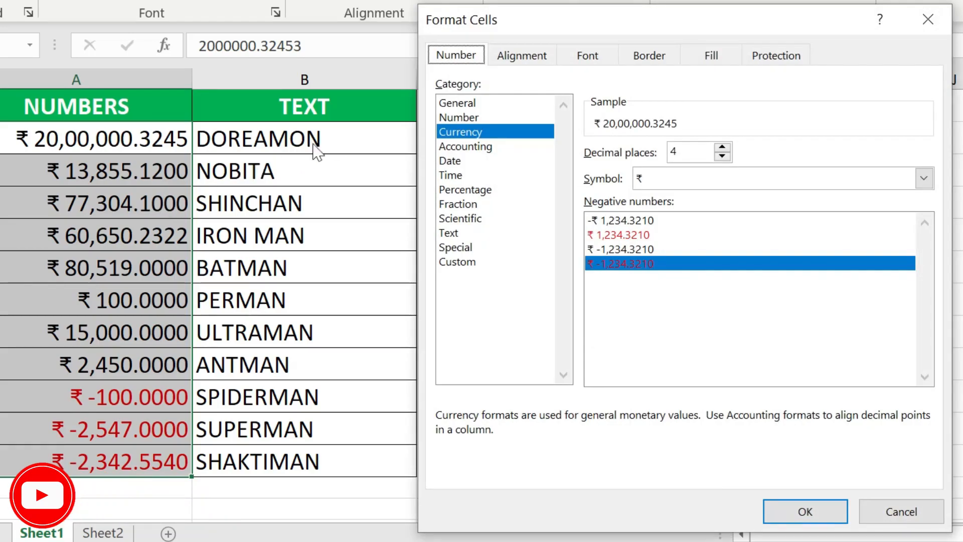
{"action": "left_click", "coordinate": [468, 146]}
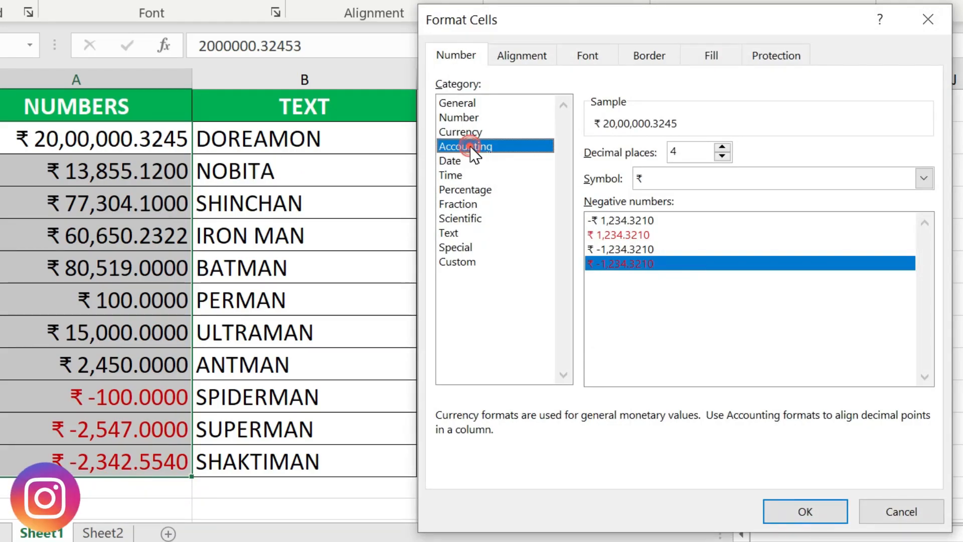
{"action": "left_click", "coordinate": [924, 179]}
{"action": "mouse_move", "coordinate": [926, 215]}
{"action": "left_mouse_down"}
{"action": "mouse_move", "coordinate": [921, 308]}
{"action": "mouse_move", "coordinate": [921, 215]}
{"action": "left_mouse_up"}
{"action": "left_click", "coordinate": [924, 179]}
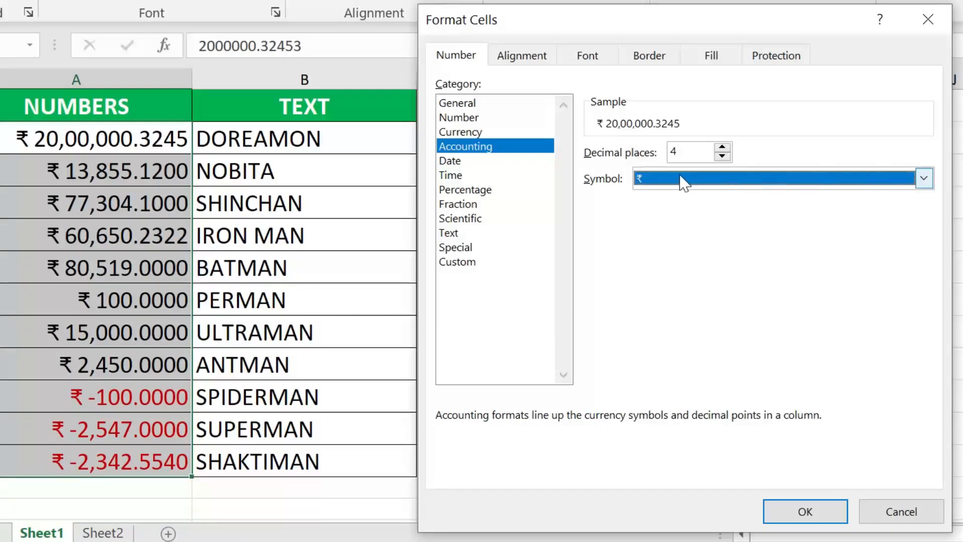
Examine the Date format's types and its locale and calendar type options.
{"action": "left_click", "coordinate": [492, 160]}
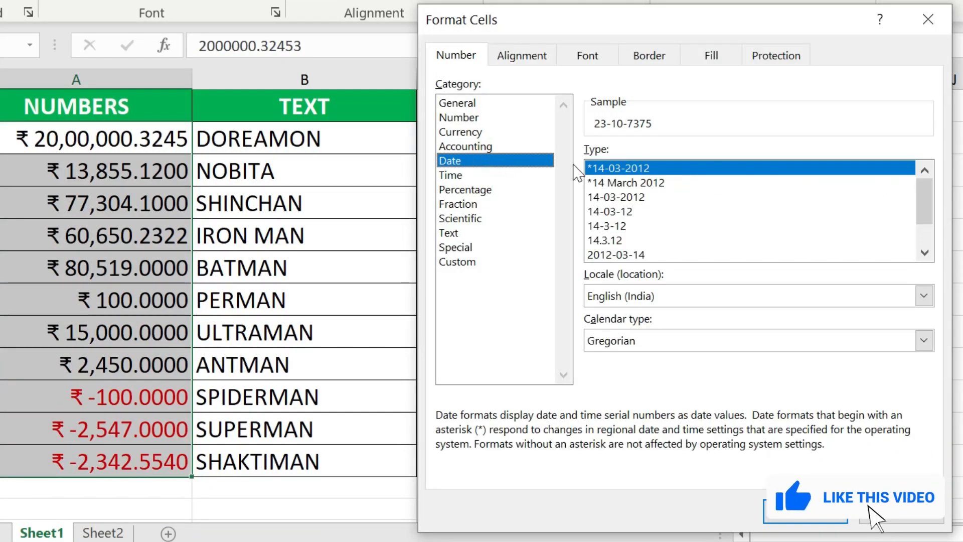
{"action": "mouse_move", "coordinate": [925, 198]}
{"action": "left_mouse_down"}
{"action": "mouse_move", "coordinate": [928, 224]}
{"action": "mouse_move", "coordinate": [921, 188]}
{"action": "left_mouse_up"}
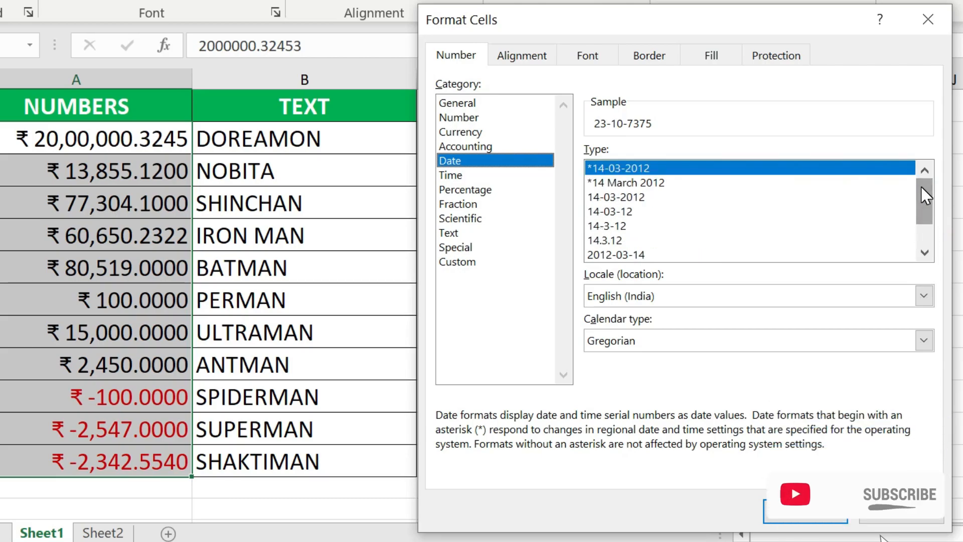
{"action": "left_click", "coordinate": [925, 296]}
{"action": "left_click", "coordinate": [926, 298]}
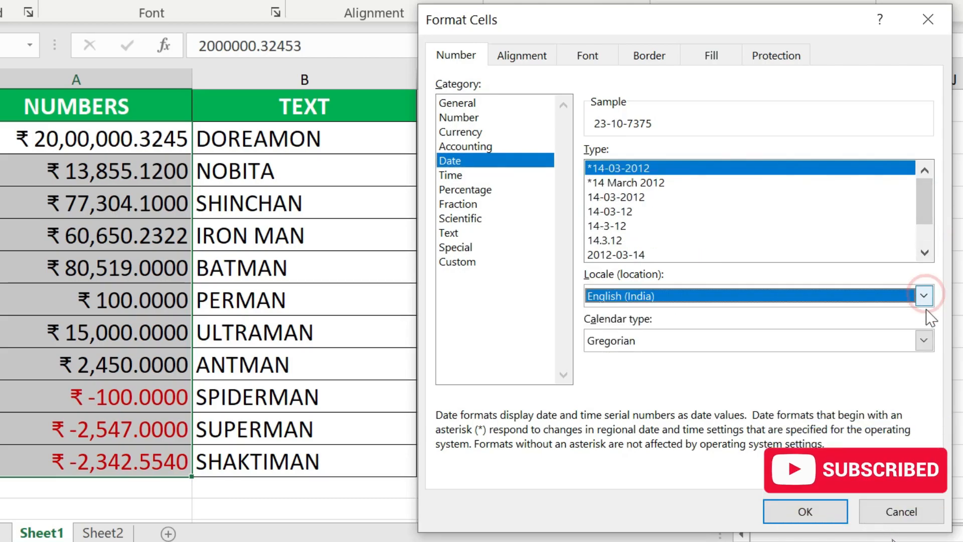
{"action": "left_click", "coordinate": [925, 341]}
{"action": "left_click", "coordinate": [924, 341]}
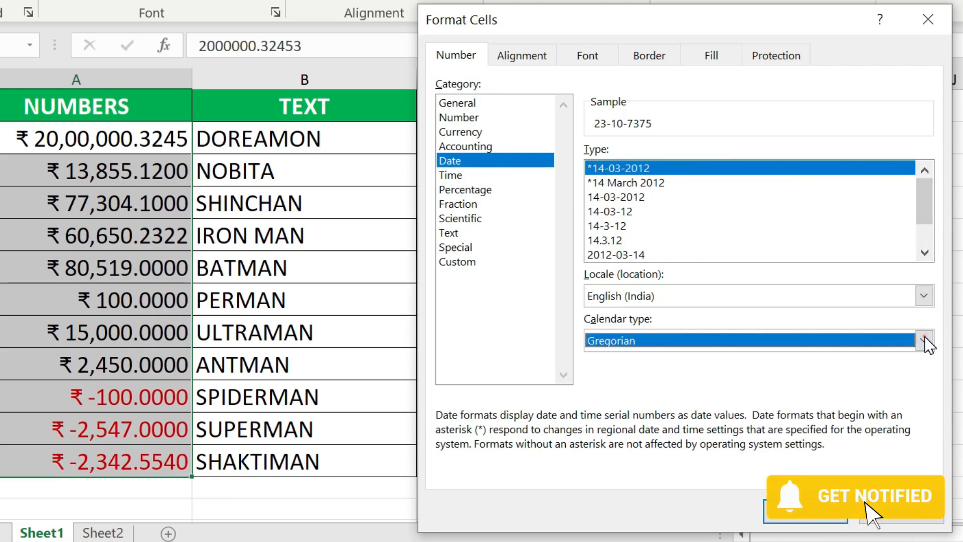
Examine the Time format's types and browse its available locales.
{"action": "left_click", "coordinate": [499, 176]}
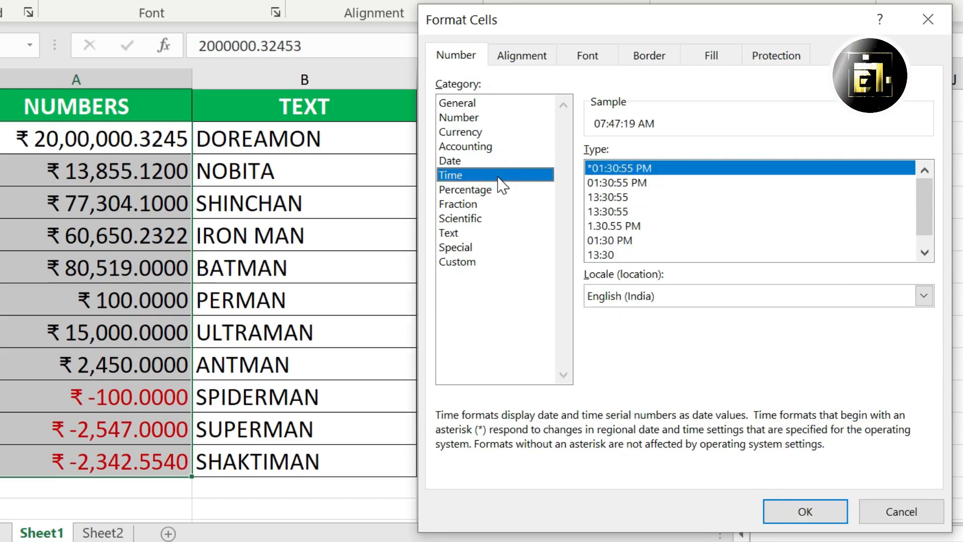
{"action": "mouse_move", "coordinate": [929, 190]}
{"action": "left_mouse_down"}
{"action": "mouse_move", "coordinate": [928, 209]}
{"action": "mouse_move", "coordinate": [925, 186]}
{"action": "left_mouse_up"}
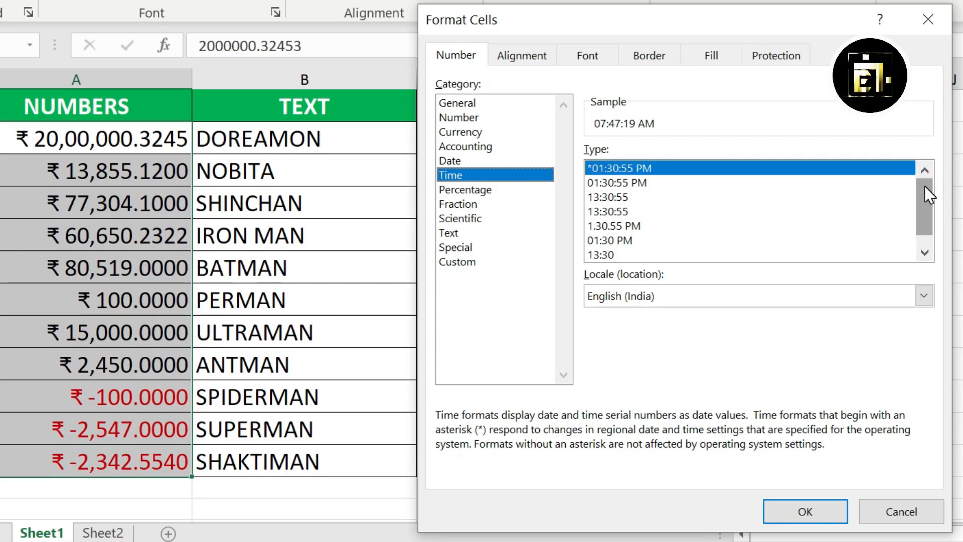
{"action": "left_click", "coordinate": [922, 296]}
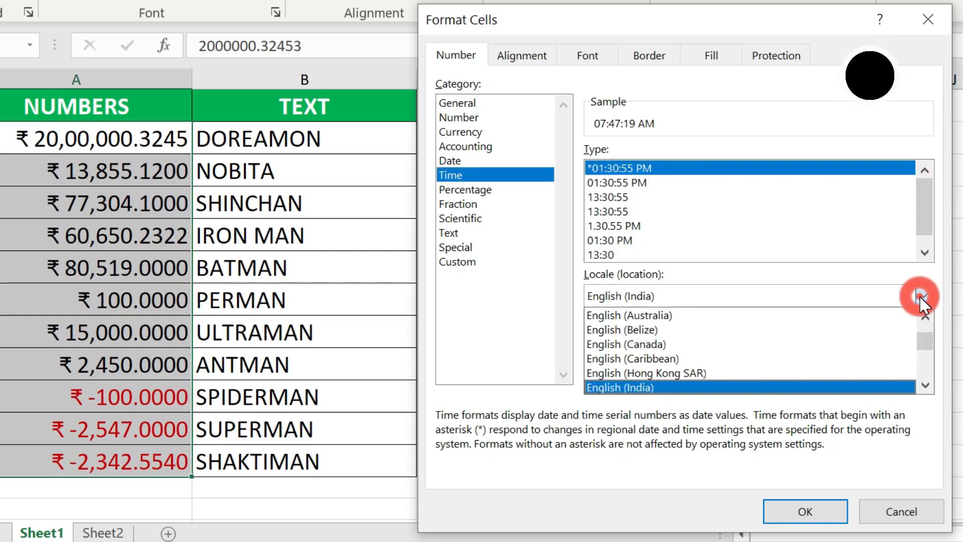
{"action": "mouse_move", "coordinate": [926, 345]}
{"action": "left_mouse_down"}
{"action": "mouse_move", "coordinate": [927, 370]}
{"action": "mouse_move", "coordinate": [922, 334]}
{"action": "left_mouse_up"}
{"action": "left_click", "coordinate": [929, 299]}
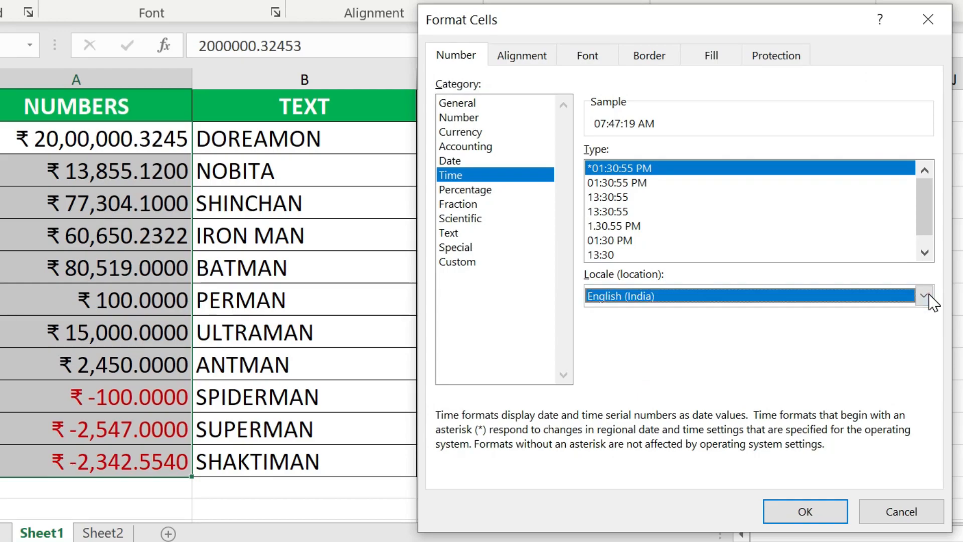
Preview the Percentage and Fraction formats on the selected numbers.
{"action": "left_click", "coordinate": [490, 190]}
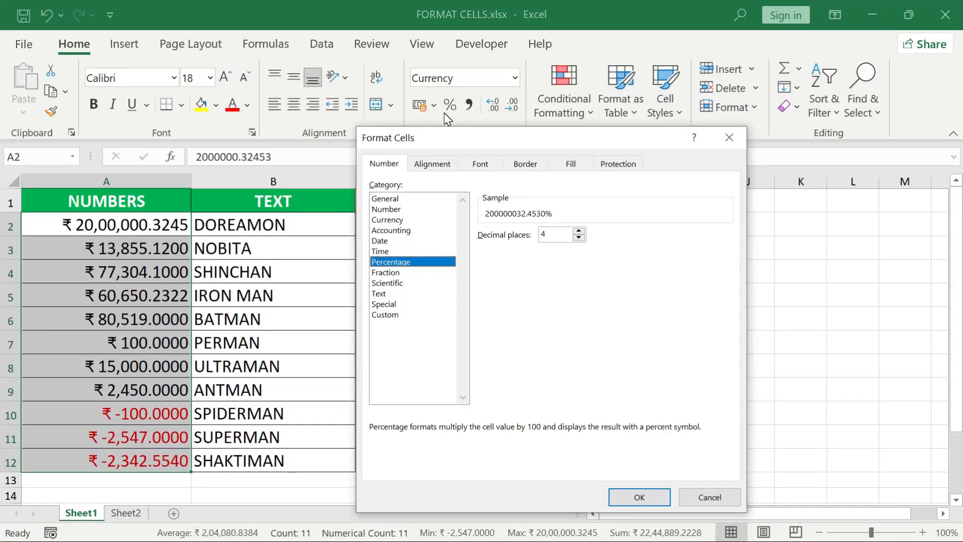
{"action": "left_click_drag", "start_coordinate": [462, 139], "coordinate": [462, 166]}
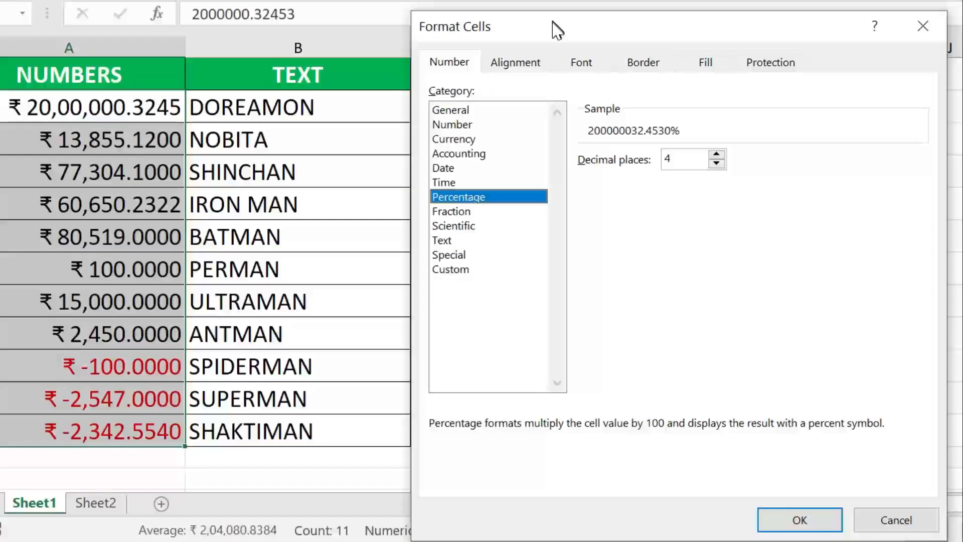
{"action": "left_click", "coordinate": [468, 212]}
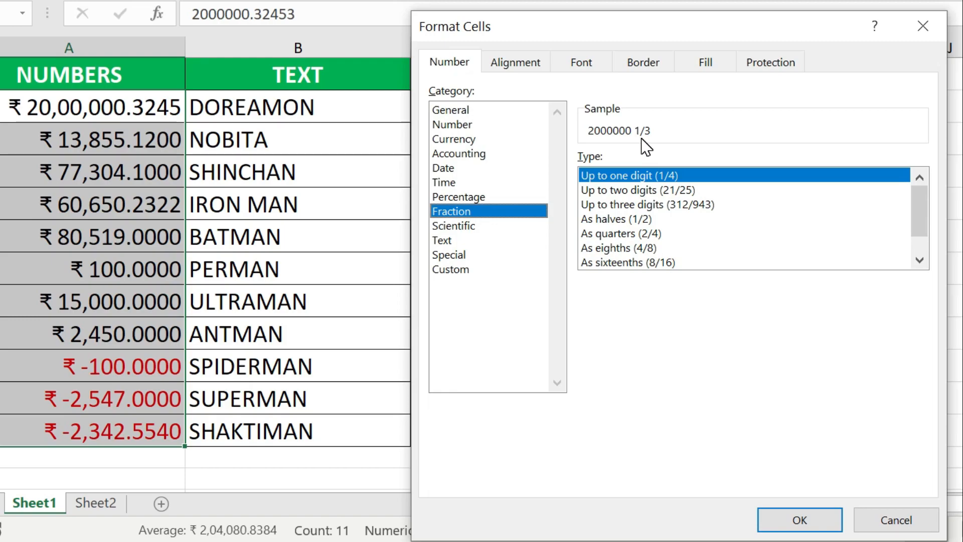
Preview the Scientific format on the selected numbers and apply the Text format to them.
{"action": "left_click", "coordinate": [469, 228]}
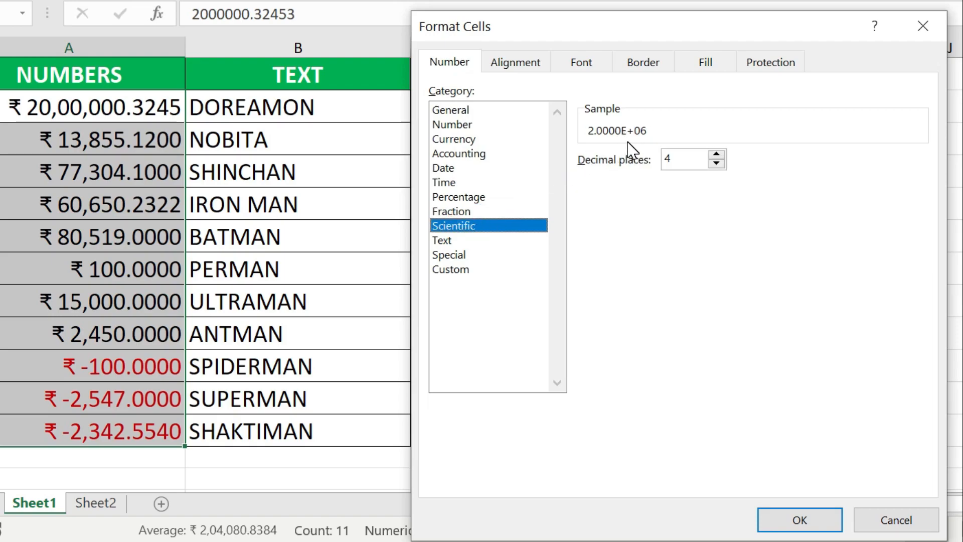
{"action": "left_click", "coordinate": [461, 242]}
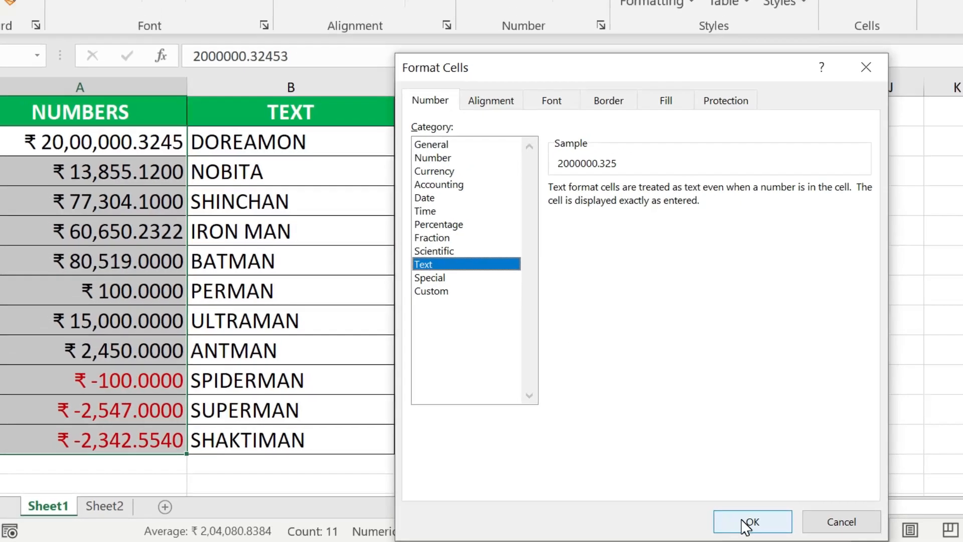
{"action": "left_click", "coordinate": [793, 519]}
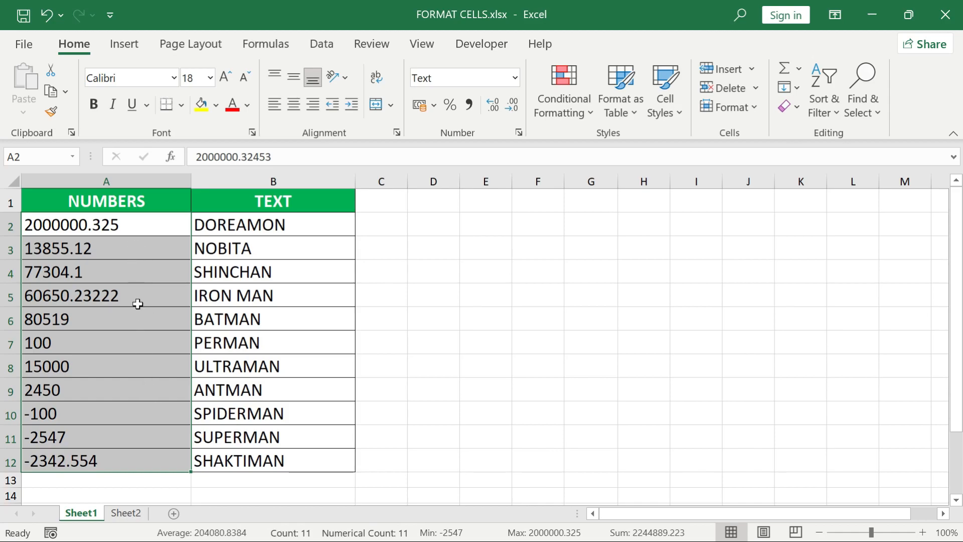
Examine the Special and Custom number formats and the alignment options for the selected numbers, making no changes.
{"action": "key", "text": "ctrl+1"}
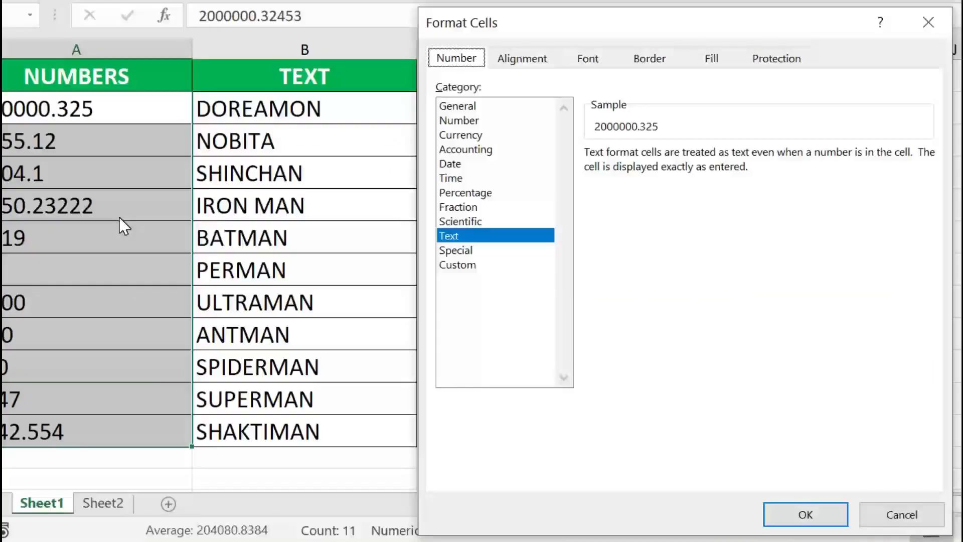
{"action": "left_click", "coordinate": [454, 254]}
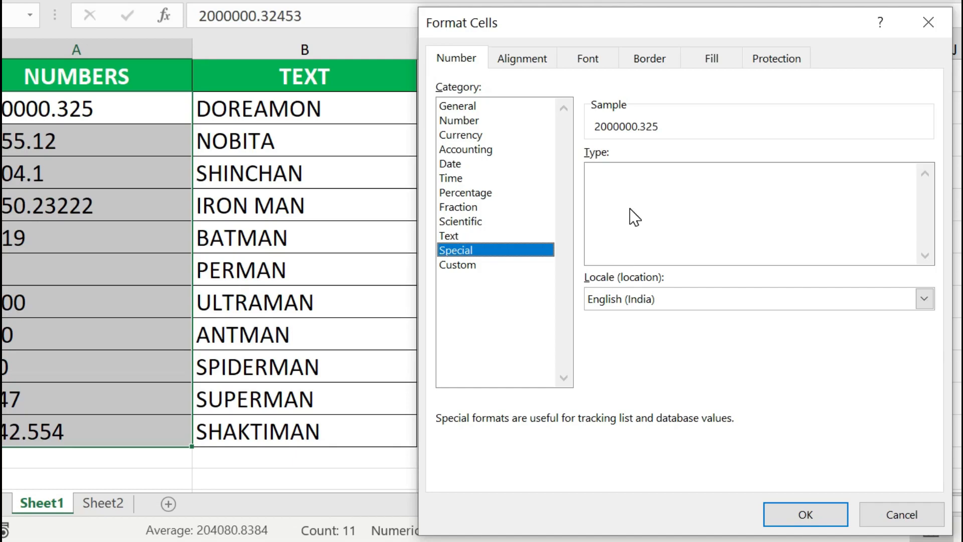
{"action": "left_click", "coordinate": [477, 266]}
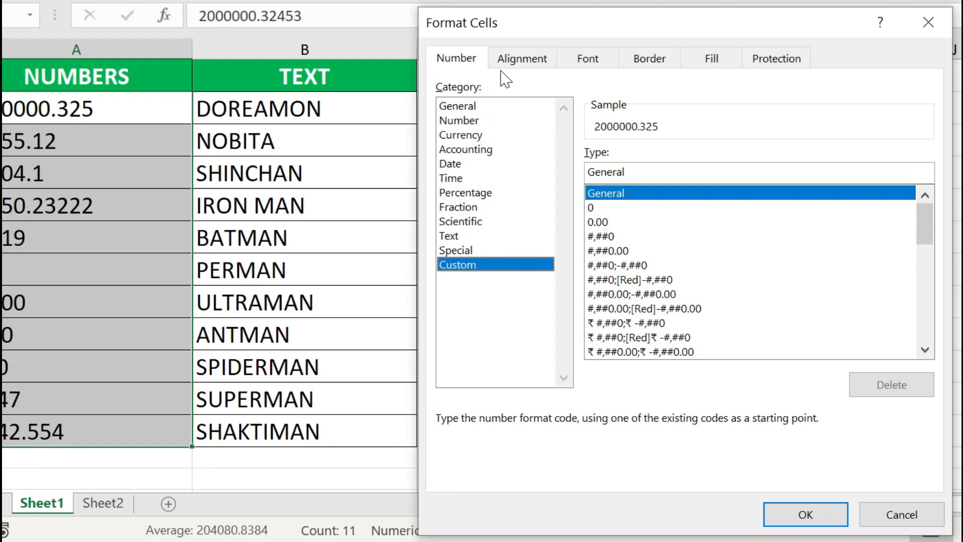
{"action": "left_click", "coordinate": [526, 57]}
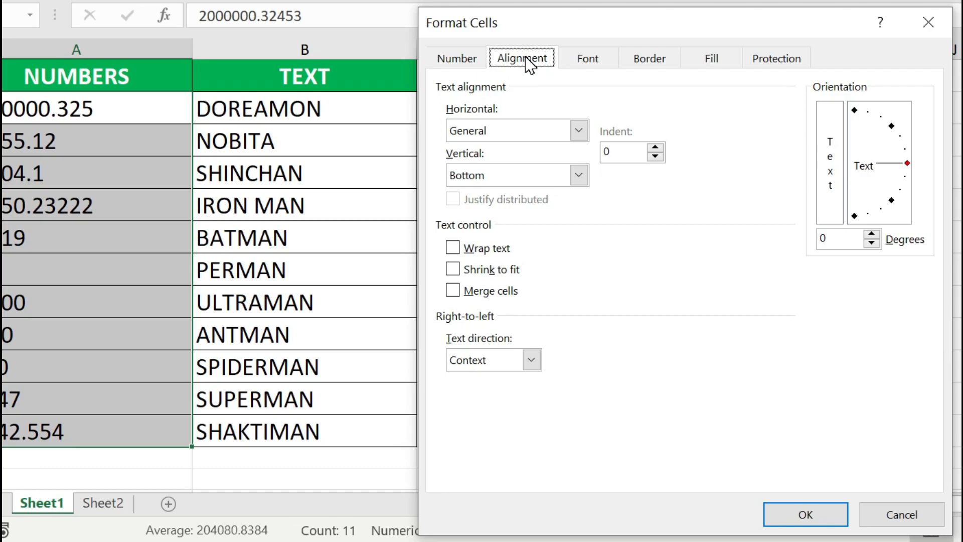
{"action": "key", "text": "Escape"}
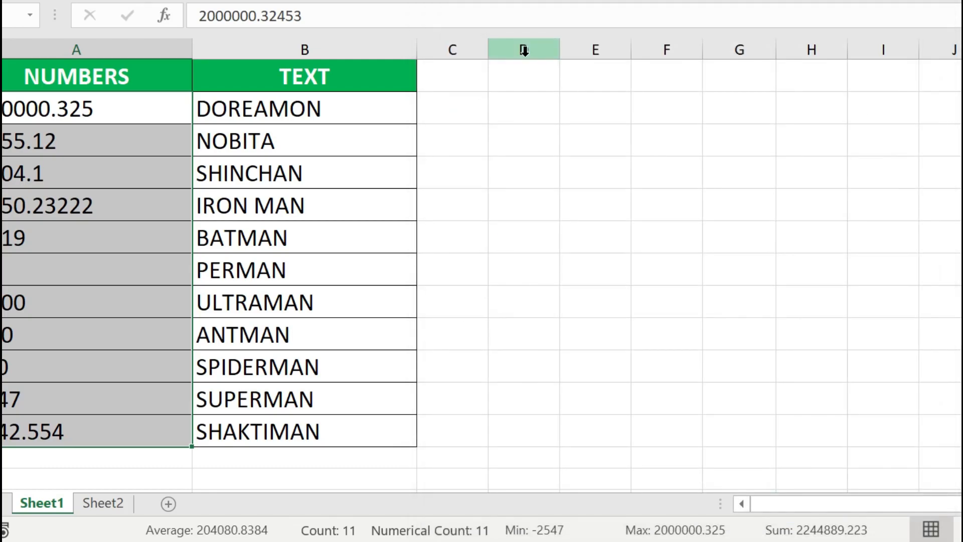
Set the horizontal alignment of the names B2:B12 in the TEXT column to Fill.
{"action": "left_click", "coordinate": [361, 103]}
{"action": "key", "text": "ctrl+shift+Down"}
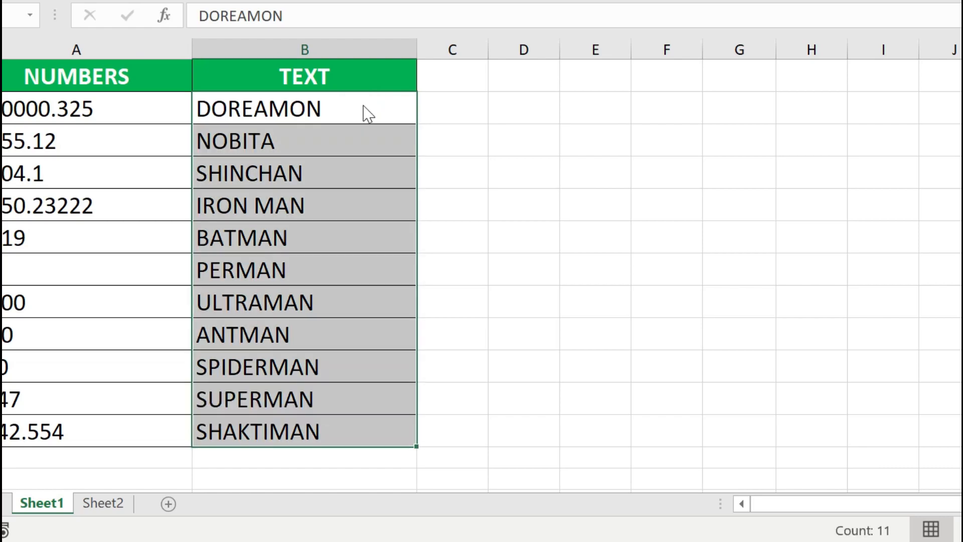
{"action": "key", "text": "ctrl+1"}
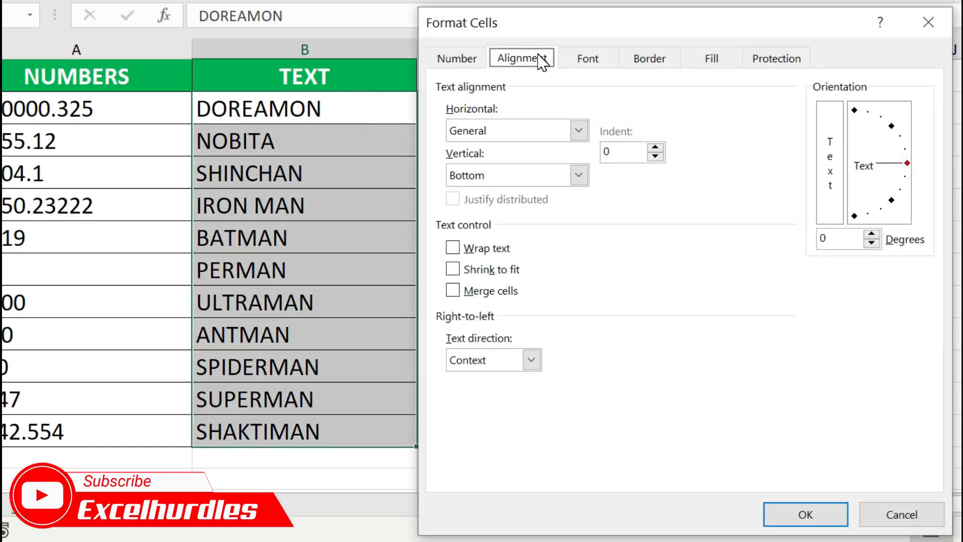
{"action": "left_click", "coordinate": [578, 132]}
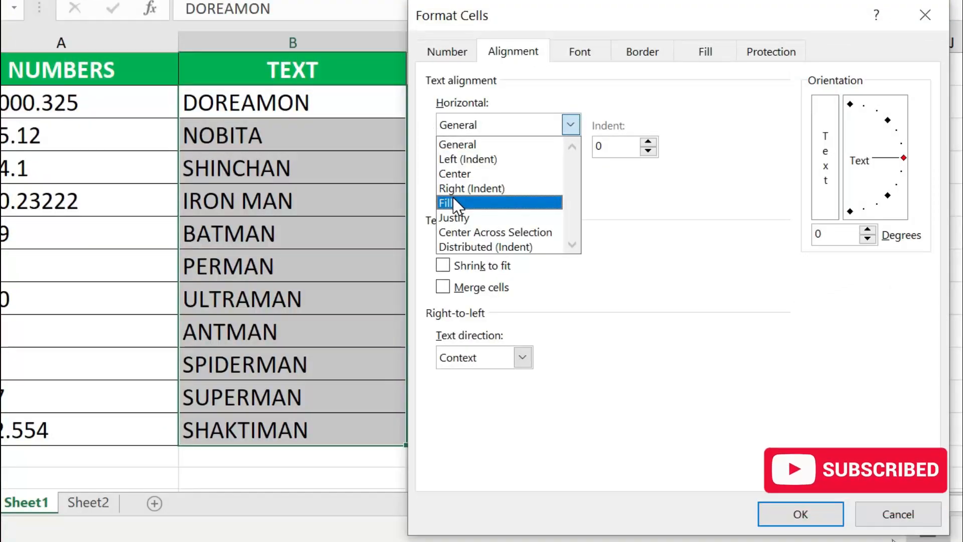
{"action": "left_click", "coordinate": [458, 203]}
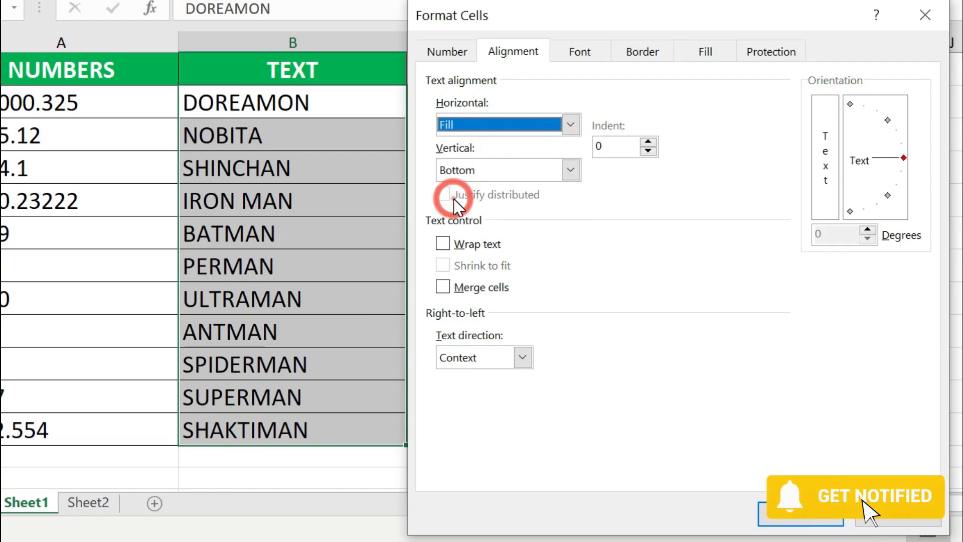
{"action": "left_click", "coordinate": [798, 517]}
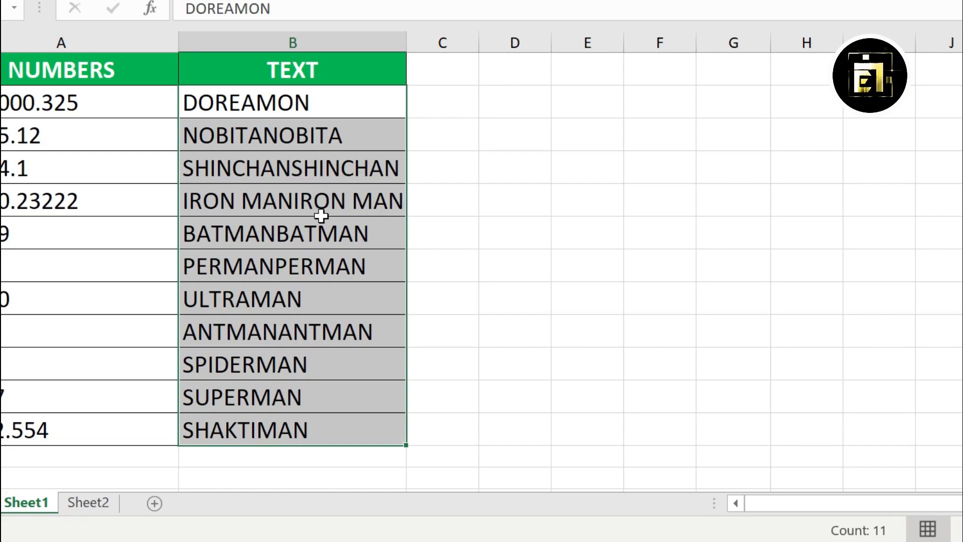
Try a wider column B for the filled names and undo the width change.
{"action": "left_click_drag", "start_coordinate": [409, 41], "coordinate": [482, 43]}
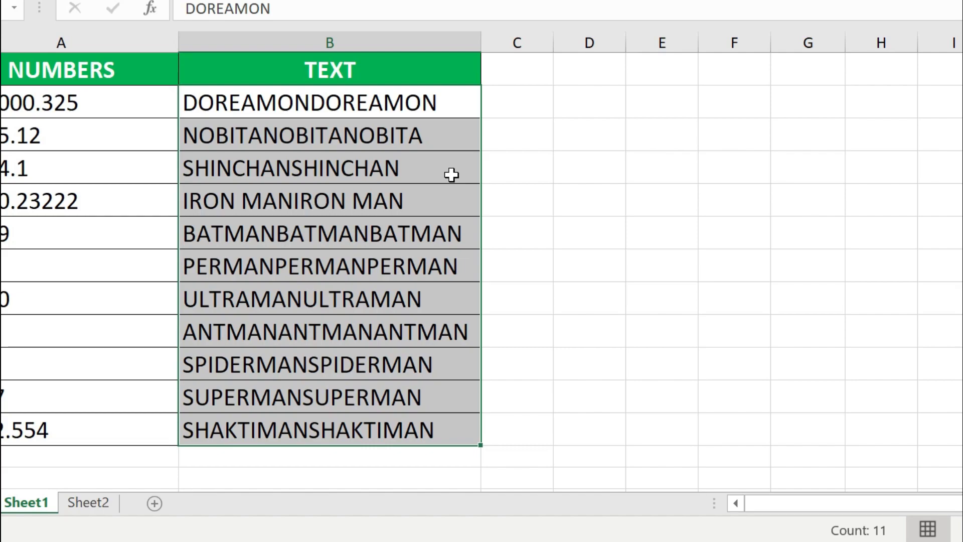
{"action": "key", "text": "ctrl+z"}
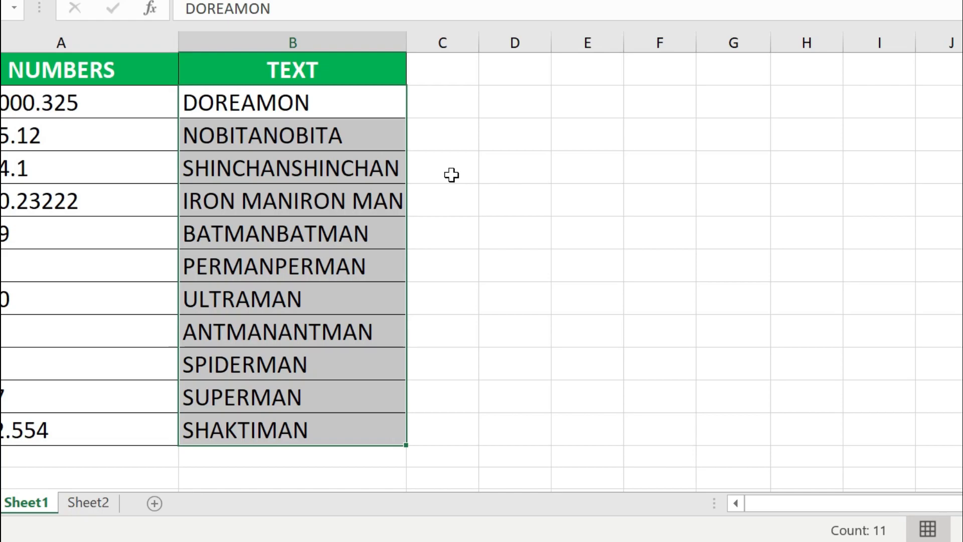
Enter a hyphen in cell F7 and repeat it across the row to column M using the Fill horizontal alignment.
{"action": "left_click", "coordinate": [662, 276]}
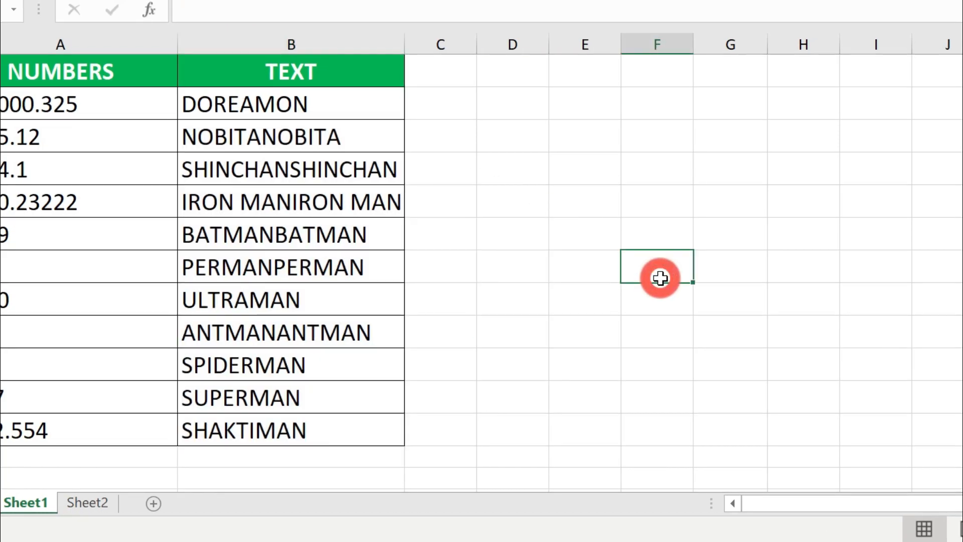
{"action": "type", "text": "-"}
{"action": "key", "text": "Return"}
{"action": "key", "text": "Up"}
{"action": "key", "text": "shift+Right"}
{"action": "key", "text": "shift+Right"}
{"action": "key", "text": "shift+Right"}
{"action": "key", "text": "shift+Right"}
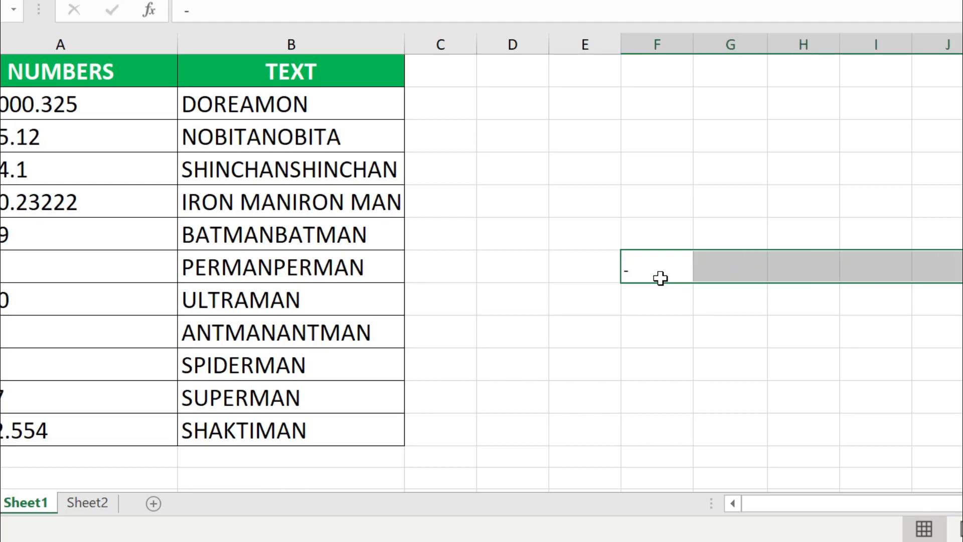
{"action": "key", "text": "ctrl+1"}
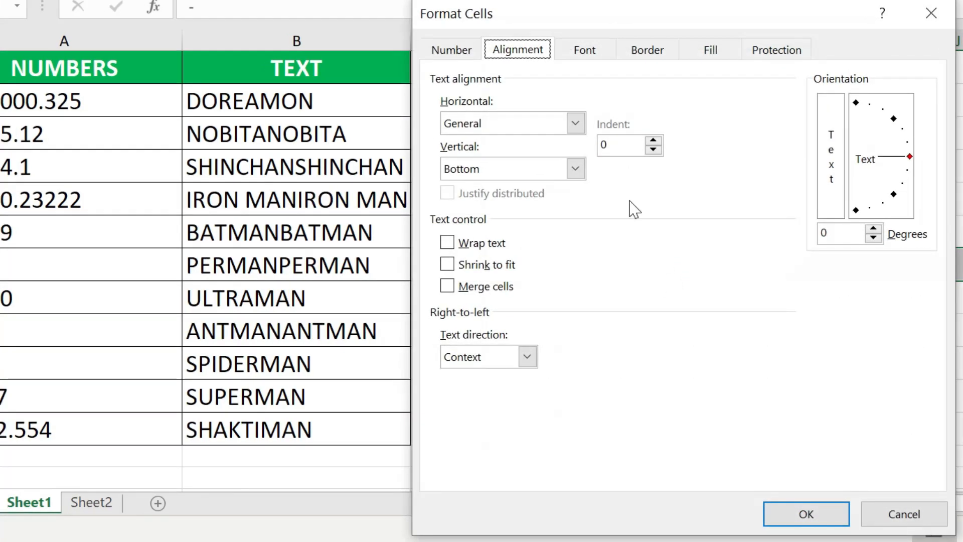
{"action": "left_click", "coordinate": [569, 129]}
{"action": "left_click", "coordinate": [500, 201]}
{"action": "left_click", "coordinate": [803, 512]}
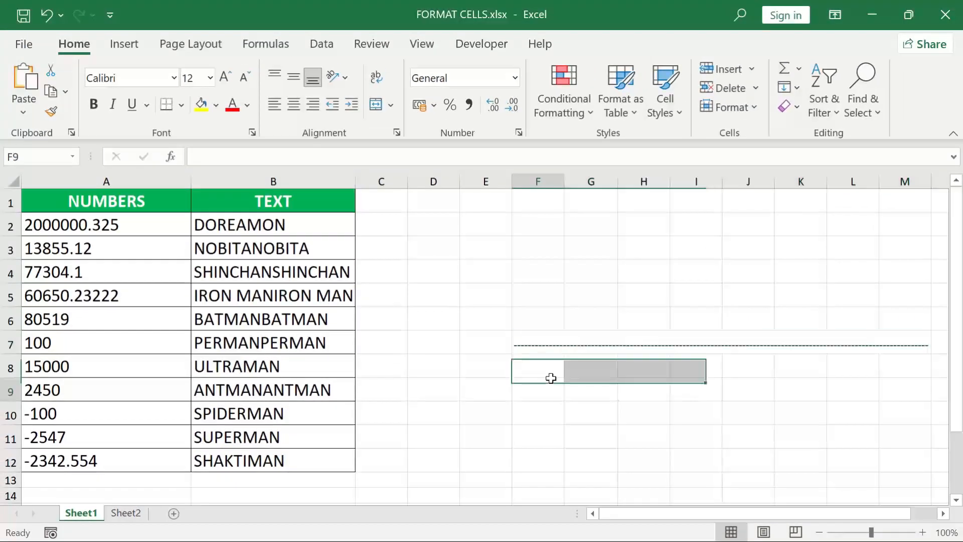
Undo the hyphen entry in row 7 and its Fill alignment.
{"action": "left_click", "coordinate": [607, 358]}
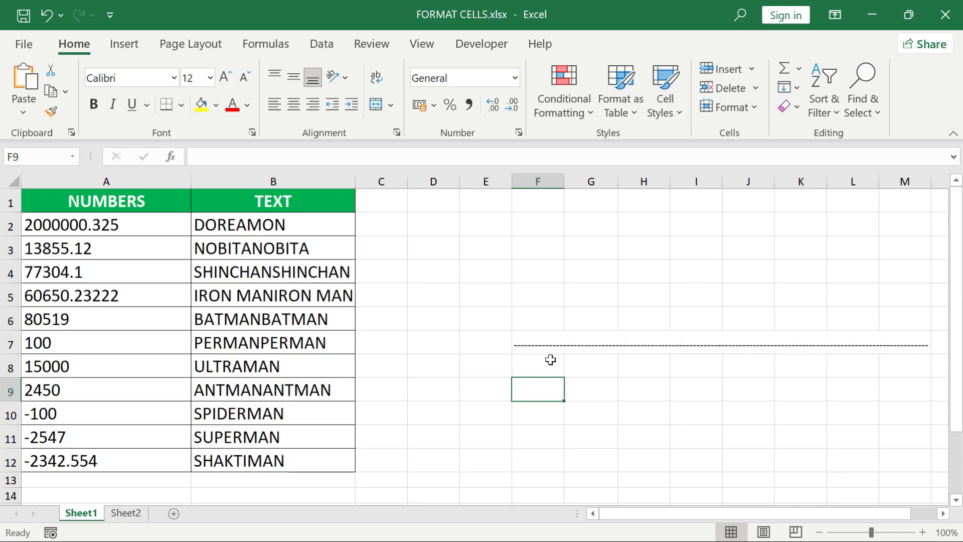
{"action": "key", "text": "ctrl+z"}
{"action": "key", "text": "ctrl+z"}
{"action": "key", "text": "ctrl+z"}
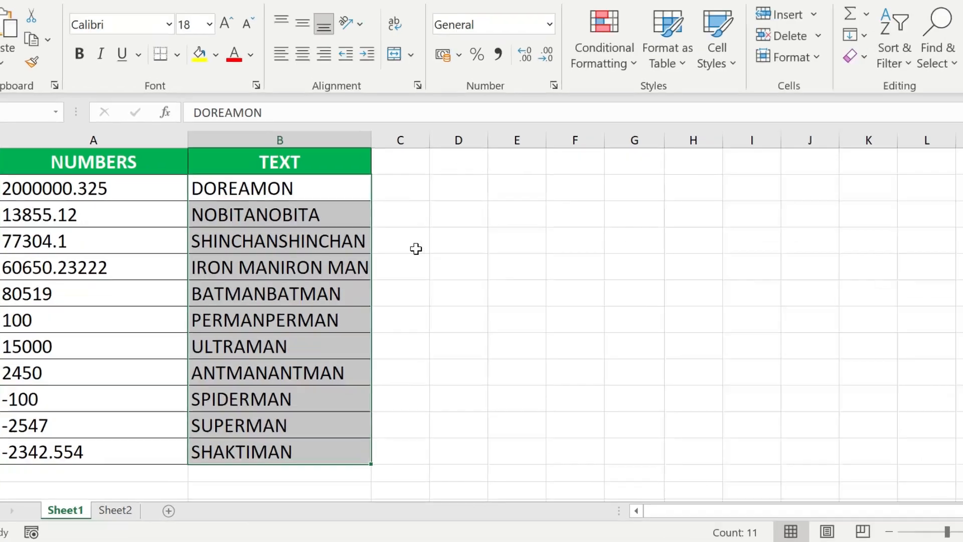
Examine the other horizontal alignment options for the names in the TEXT column, including Justify and Center Across Selection.
{"action": "key", "text": "ctrl+1"}
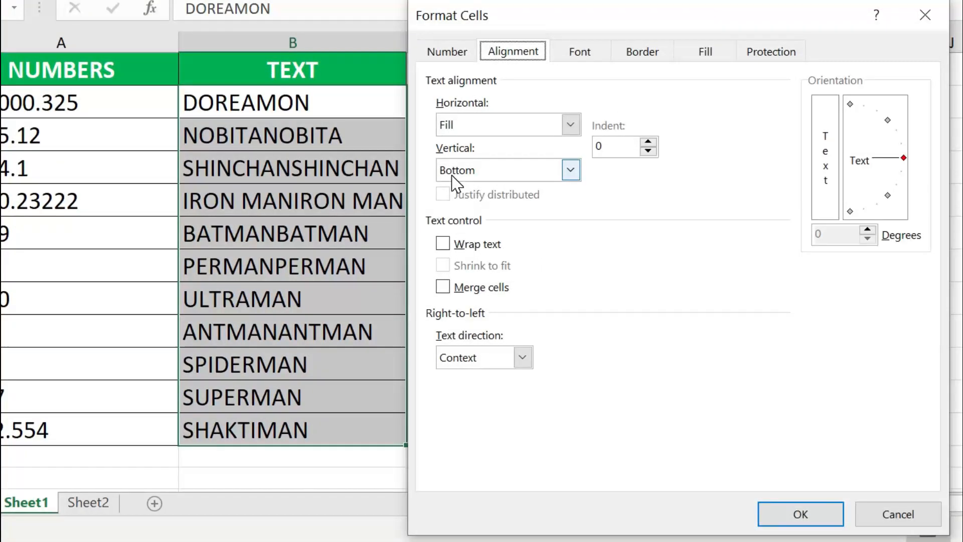
{"action": "left_click", "coordinate": [578, 126]}
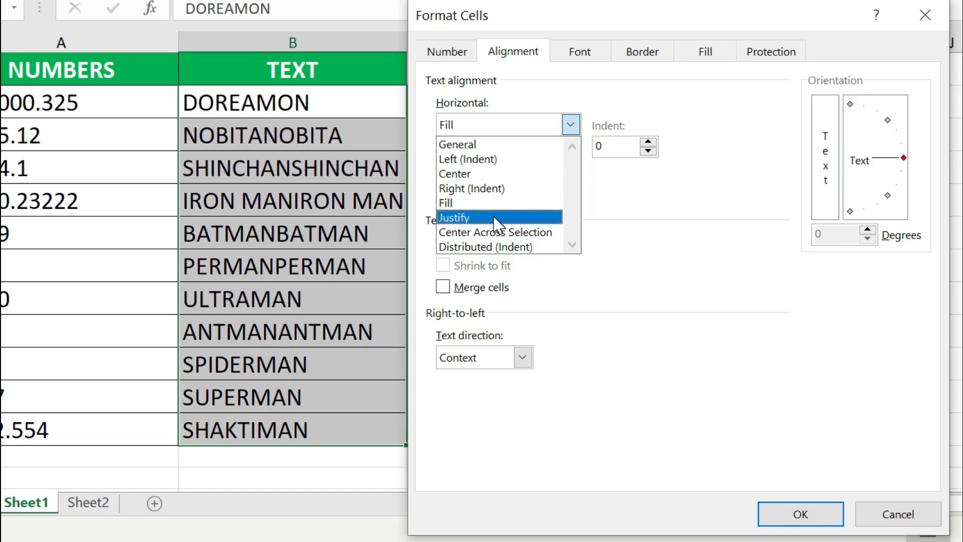
{"action": "left_click", "coordinate": [525, 235]}
{"action": "key", "text": "Return"}
Enter the text "doreamon and nobita" in cell E5.
{"action": "left_click", "coordinate": [576, 208]}
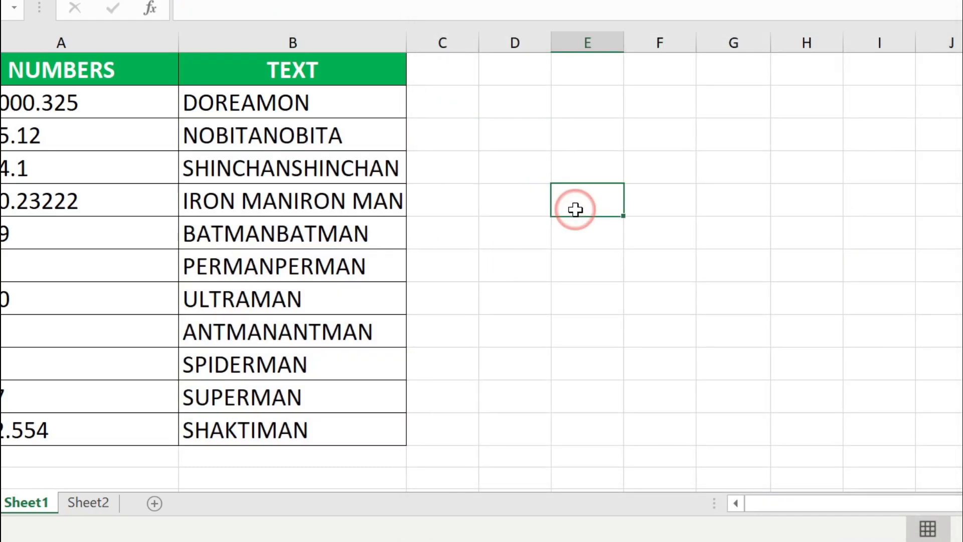
{"action": "type", "text": "doreamon and nobita"}
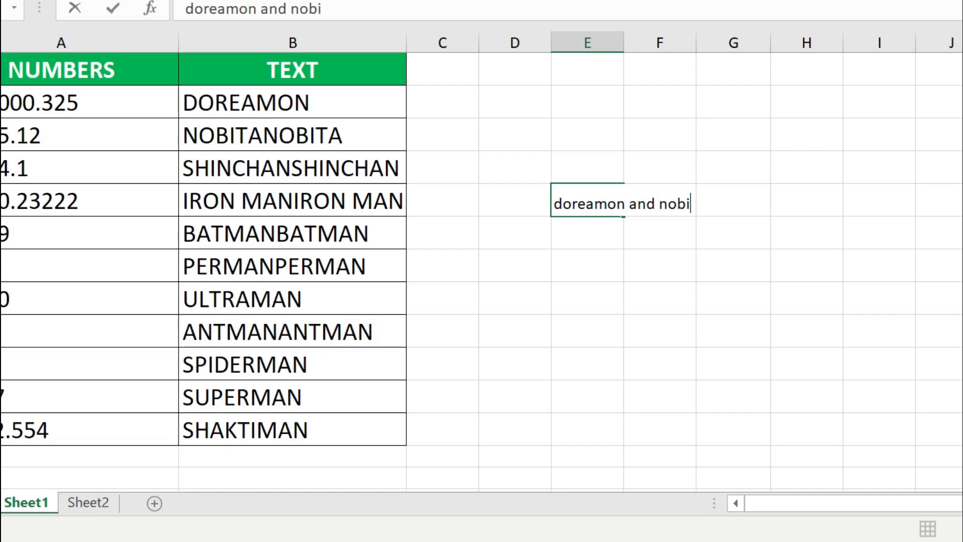
{"action": "key", "text": "Return"}
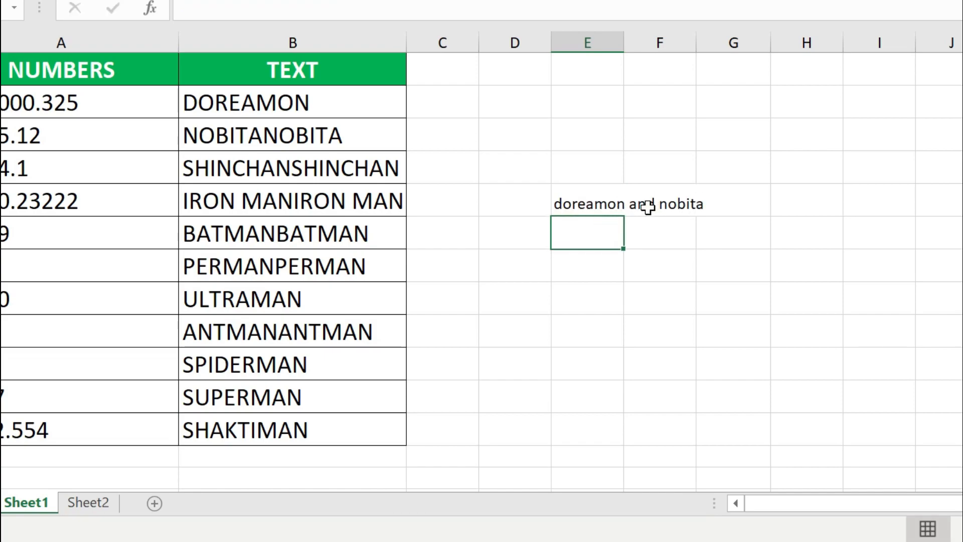
Set the horizontal alignment of cells E5:H5 to Center Across Selection.
{"action": "left_click", "coordinate": [600, 199]}
{"action": "key", "text": "shift+Right"}
{"action": "key", "text": "shift+Right"}
{"action": "key", "text": "shift+Right"}
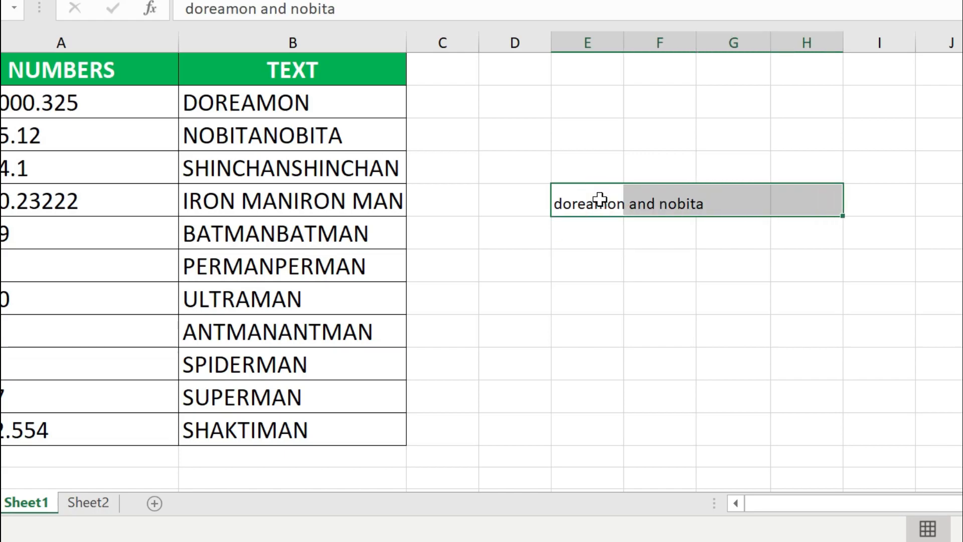
{"action": "key", "text": "ctrl+1"}
{"action": "left_click", "coordinate": [570, 126]}
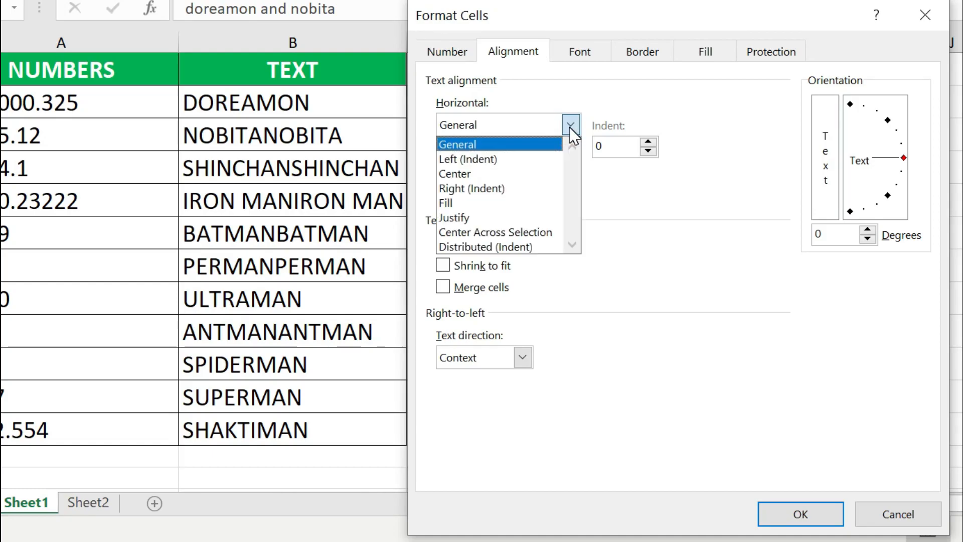
{"action": "left_click", "coordinate": [532, 232]}
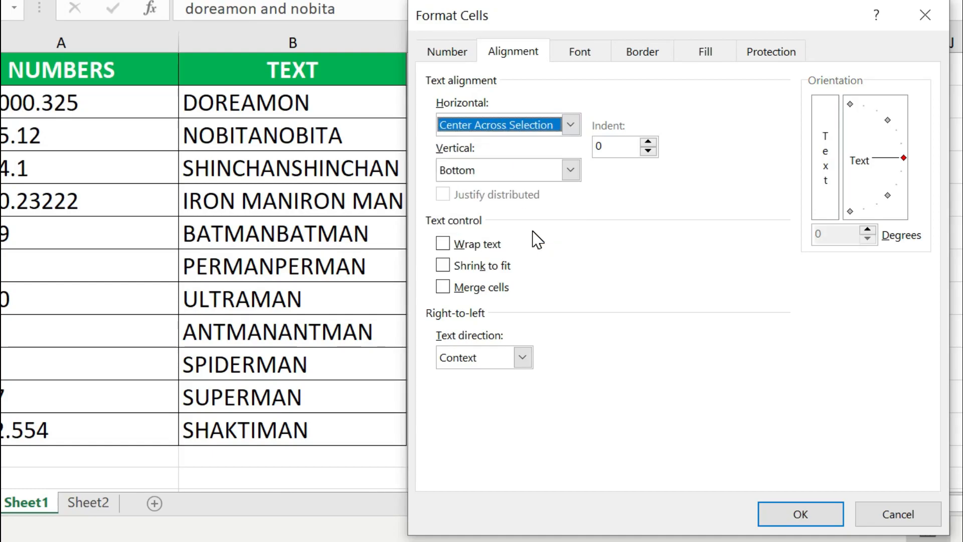
{"action": "left_click", "coordinate": [793, 517]}
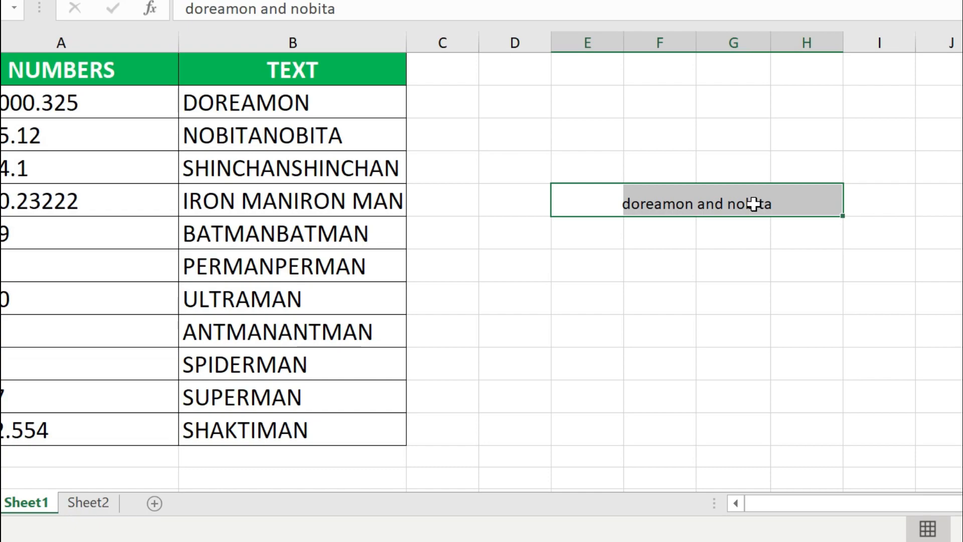
Check cells E5 to H5 one by one to see which cell holds the centered text.
{"action": "key", "text": "Right"}
{"action": "key", "text": "Right"}
{"action": "key", "text": "Right"}
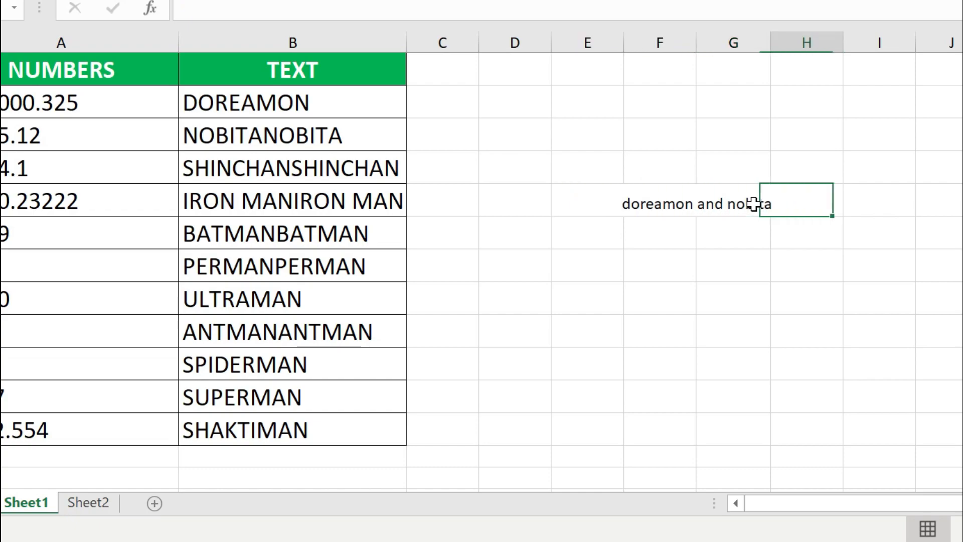
{"action": "key", "text": "Left"}
{"action": "key", "text": "Left"}
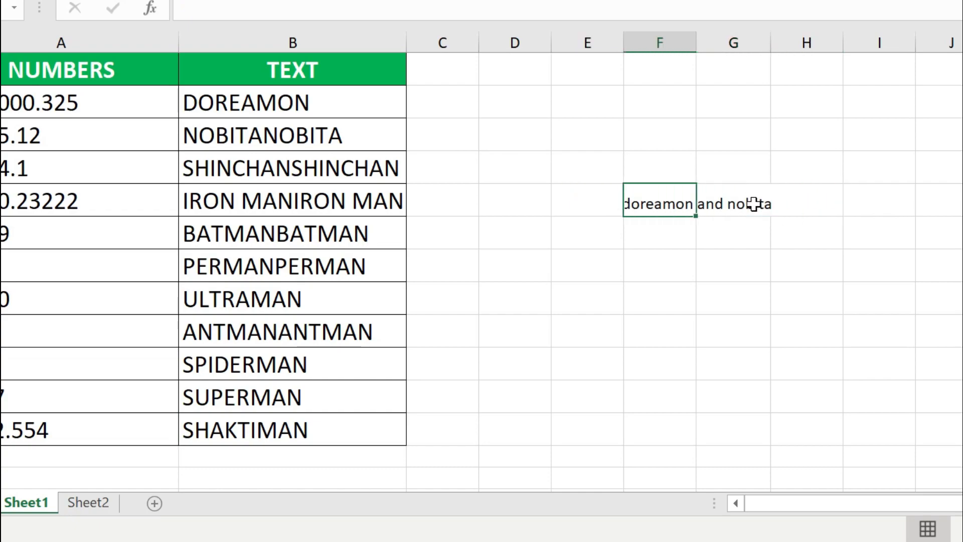
{"action": "key", "text": "Left"}
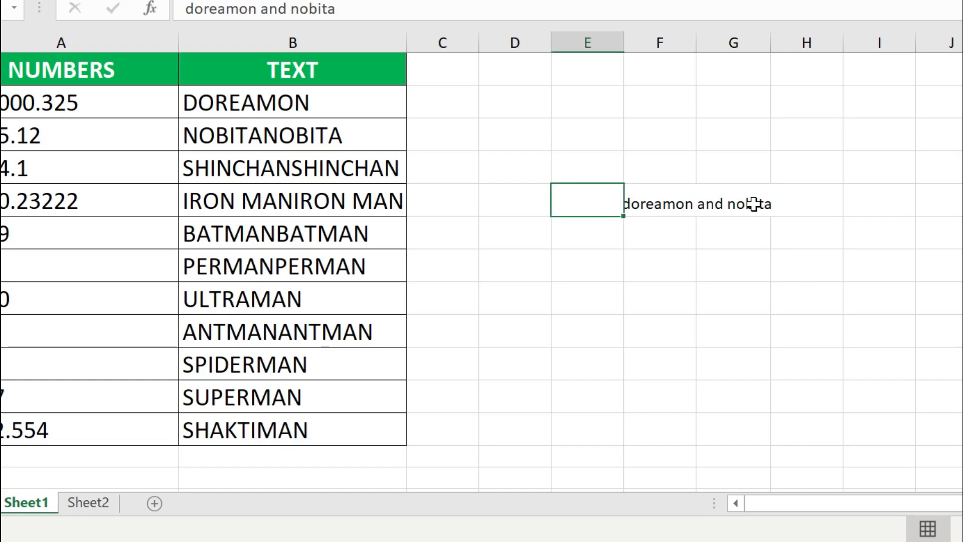
{"action": "key", "text": "F2"}
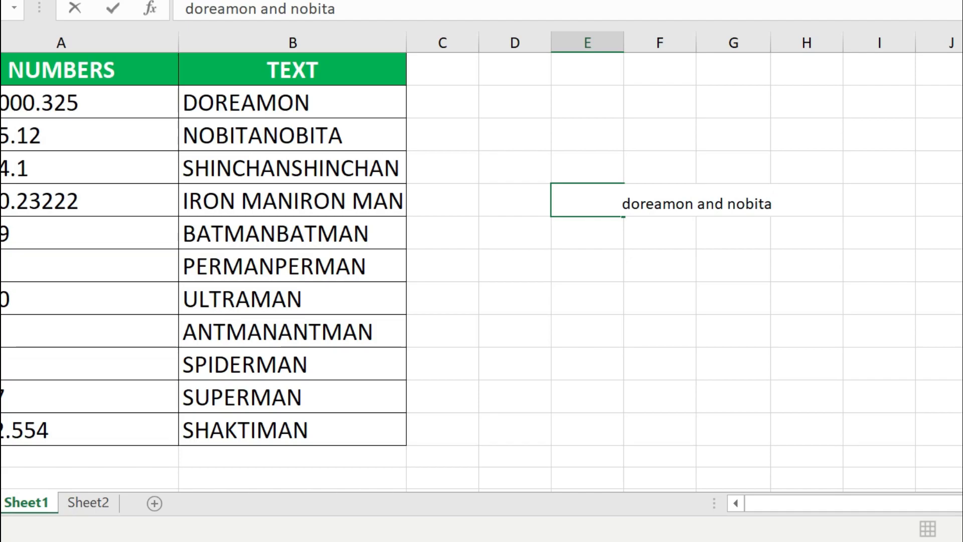
{"action": "key", "text": "Escape"}
Review the horizontal alignment setting of the centered text, and display the full text of cell A1 on Sheet2.
{"action": "key", "text": "ctrl+1"}
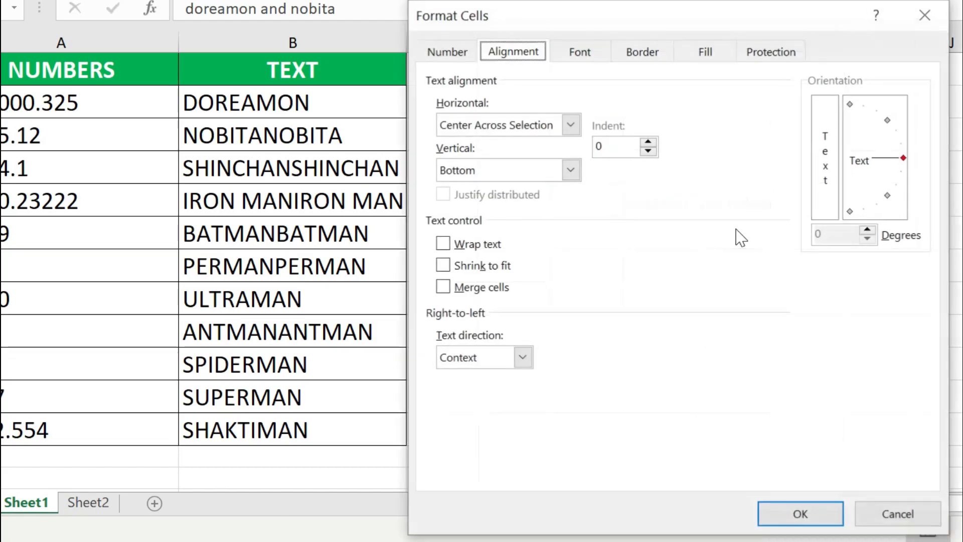
{"action": "left_click", "coordinate": [570, 125]}
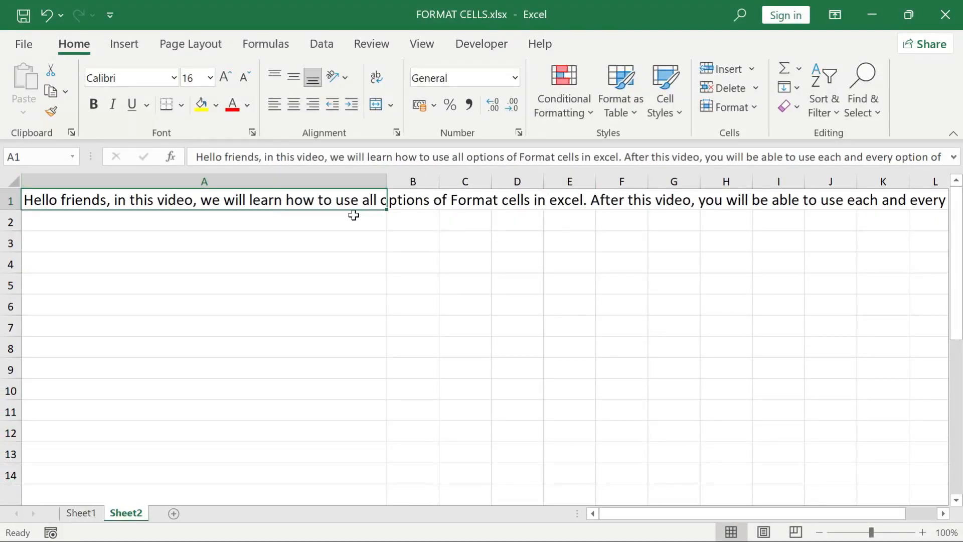
{"action": "left_click", "coordinate": [334, 201]}
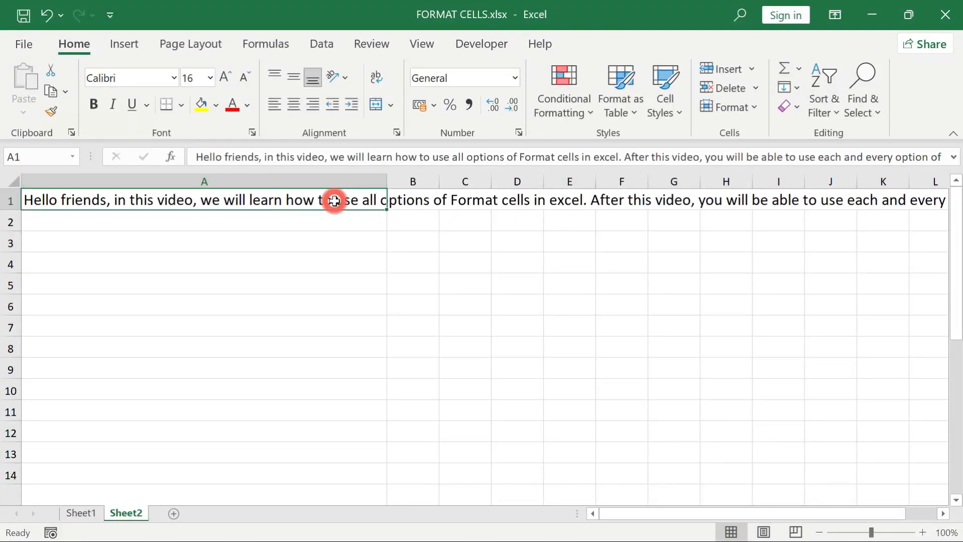
{"action": "key", "text": "F2"}
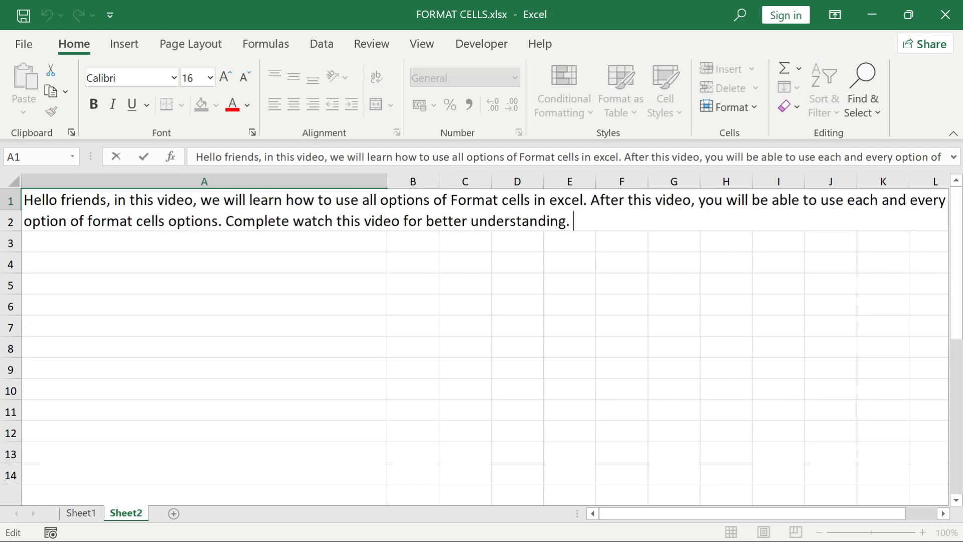
{"action": "key", "text": "Escape"}
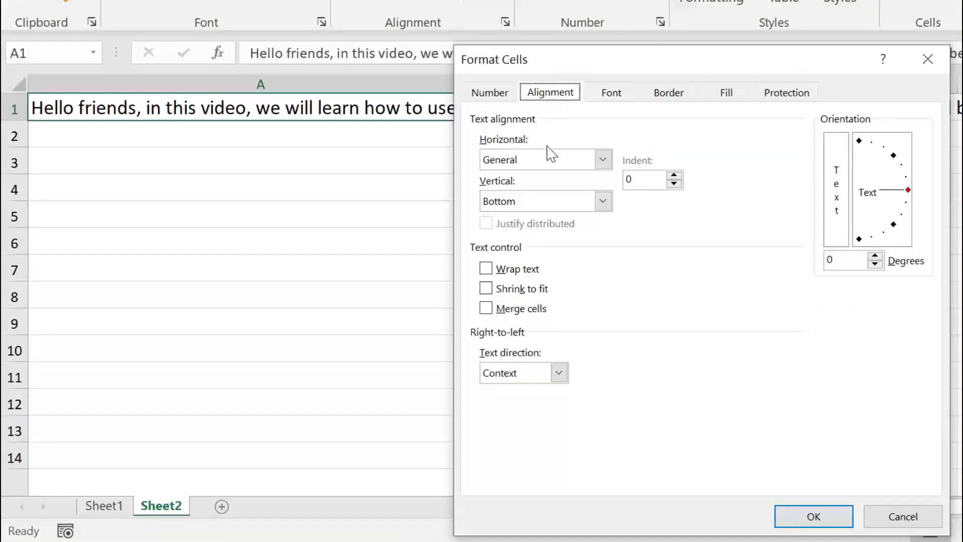
Try Justify as the horizontal alignment of cell A1 with a taller row 1, and undo both changes.
{"action": "left_click", "coordinate": [473, 241]}
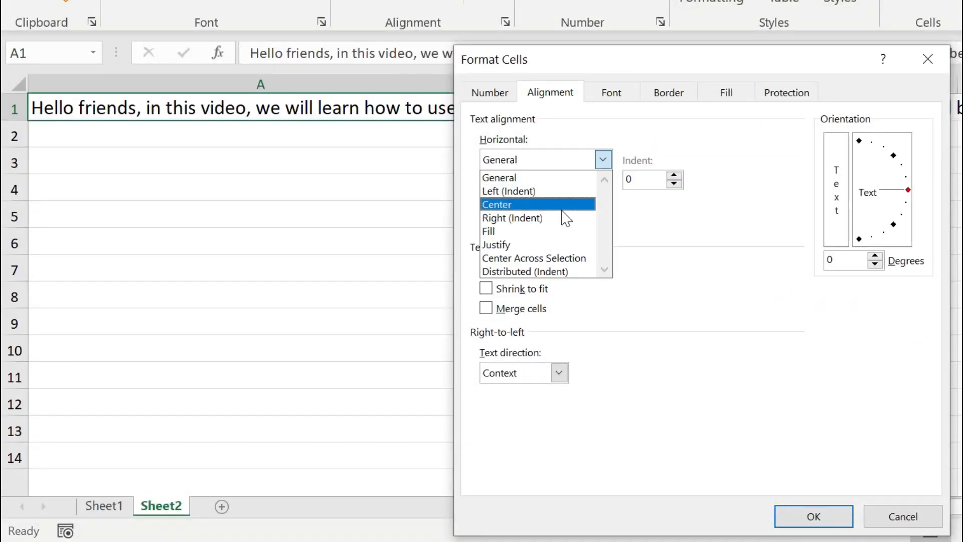
{"action": "left_click", "coordinate": [531, 245]}
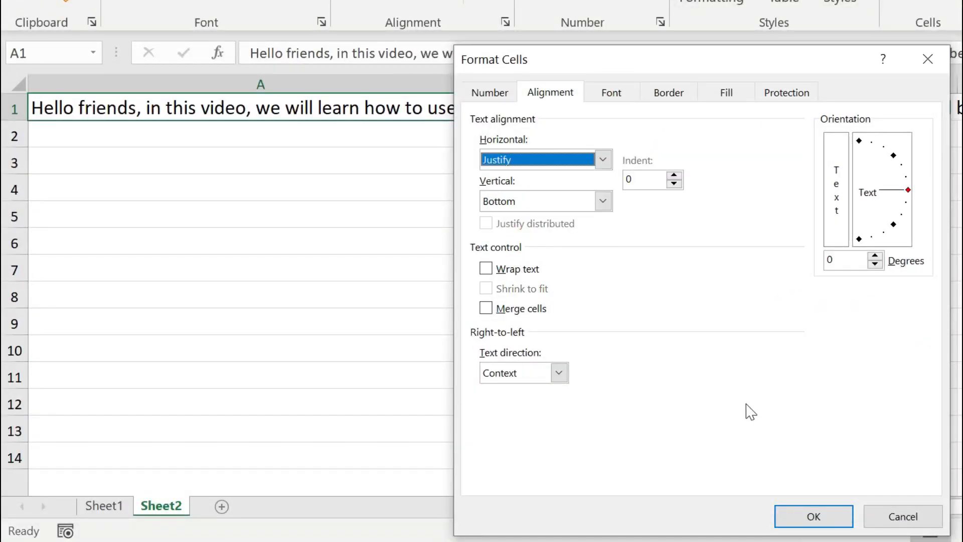
{"action": "left_click", "coordinate": [793, 518]}
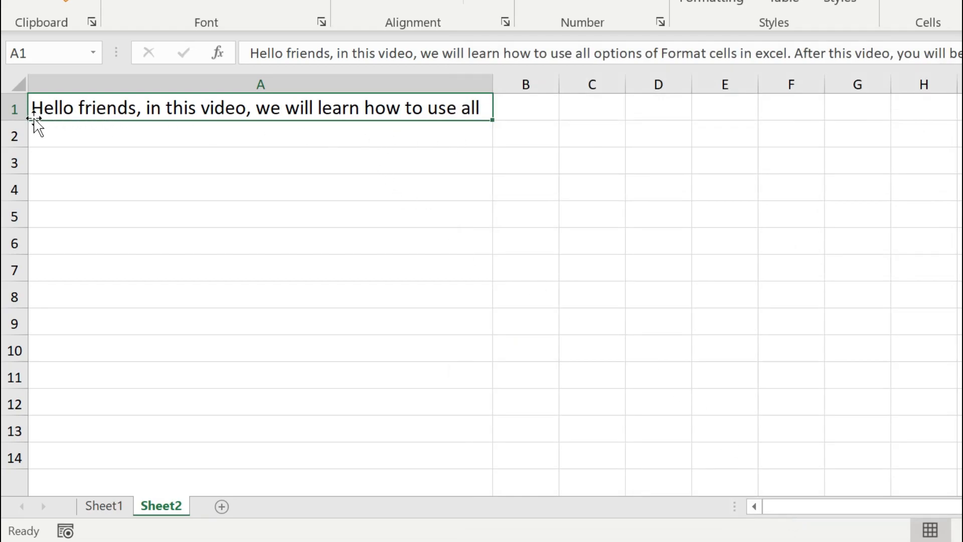
{"action": "left_click_drag", "start_coordinate": [14, 116], "coordinate": [17, 298]}
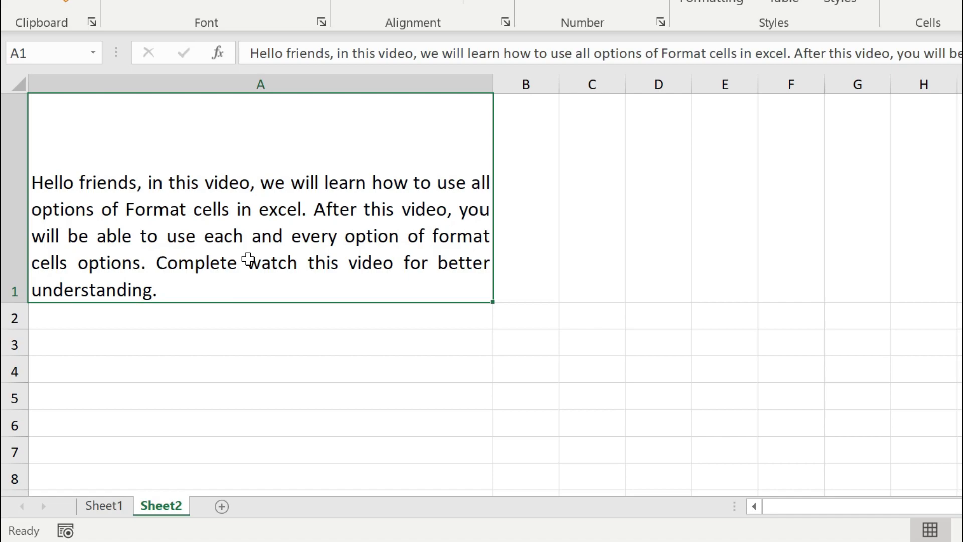
{"action": "key", "text": "ctrl+z"}
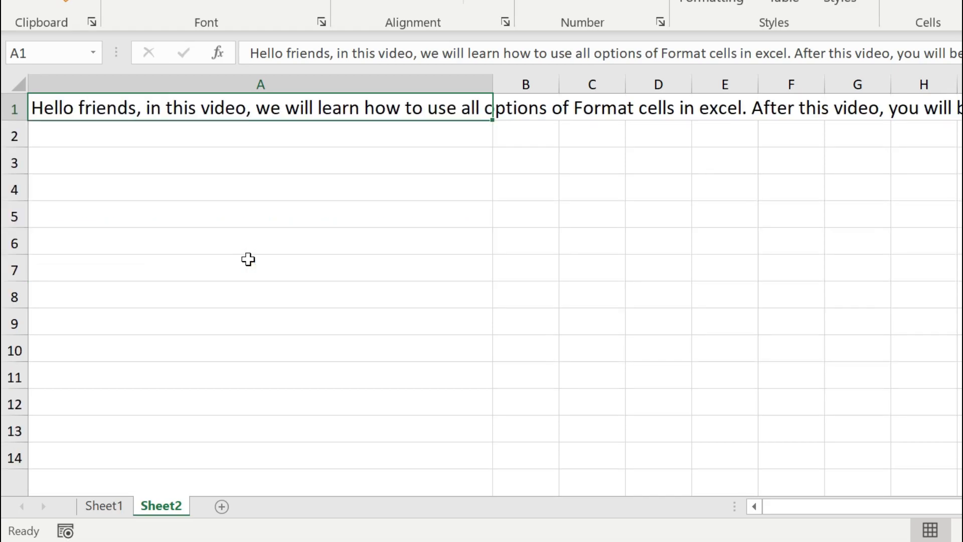
Wrap the text in cell A1 and make row 1 tall enough to show all its lines.
{"action": "key", "text": "ctrl+1"}
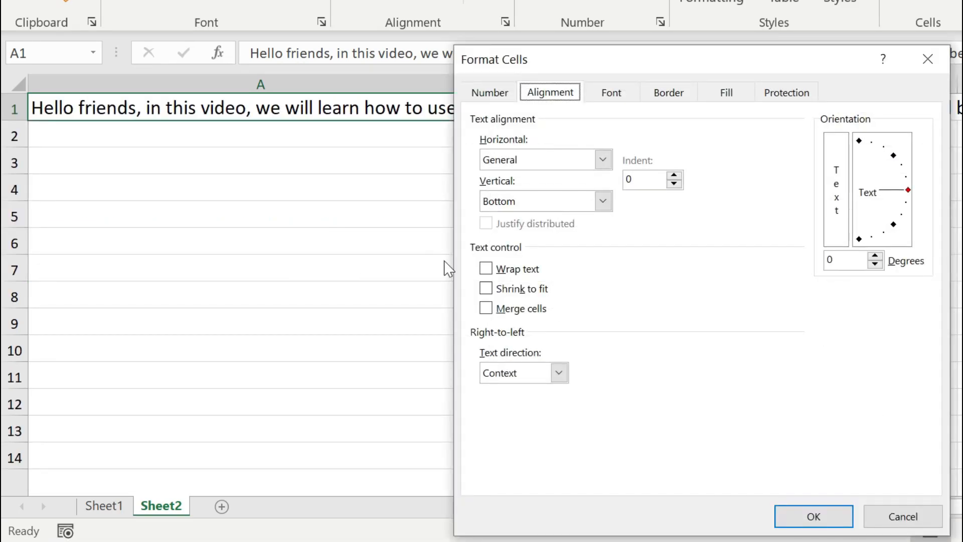
{"action": "left_click", "coordinate": [488, 271]}
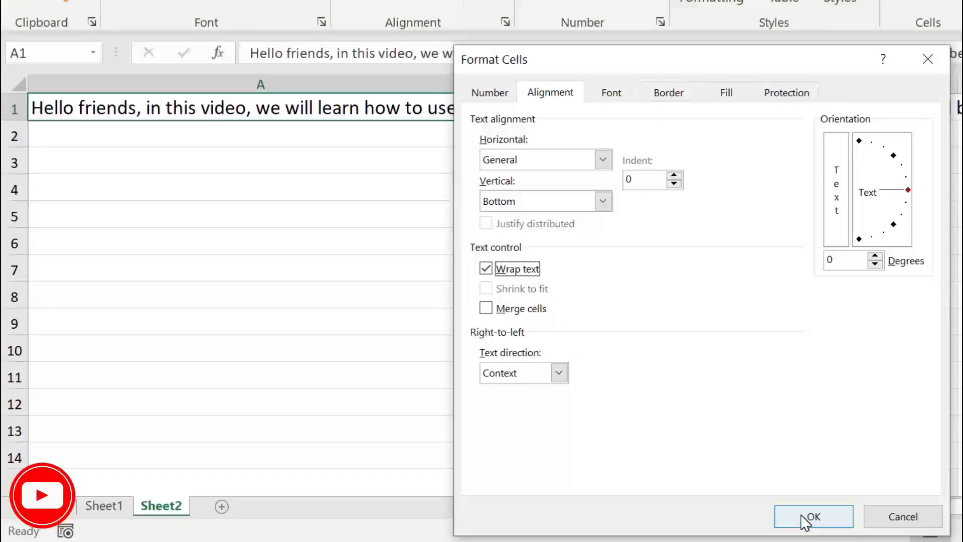
{"action": "left_click", "coordinate": [808, 516]}
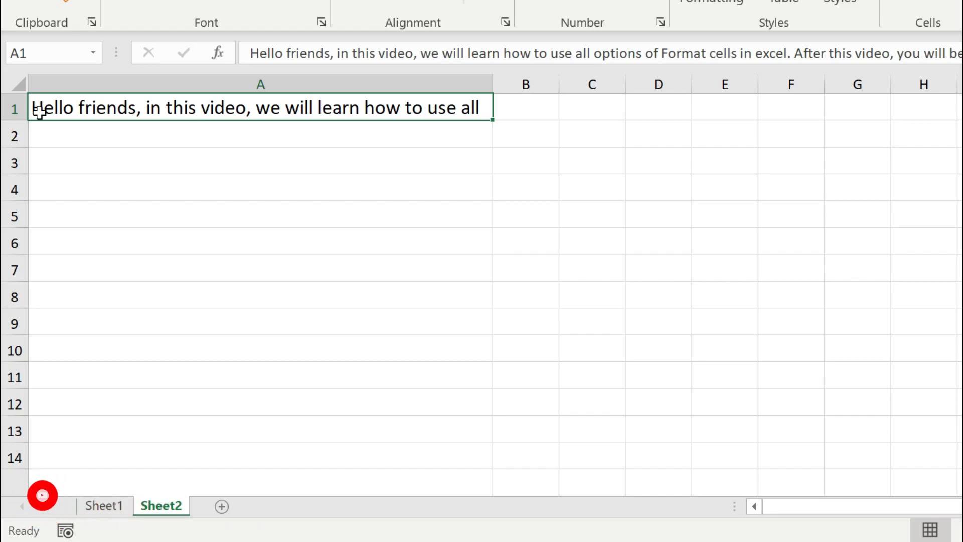
{"action": "left_click_drag", "start_coordinate": [17, 120], "coordinate": [23, 309]}
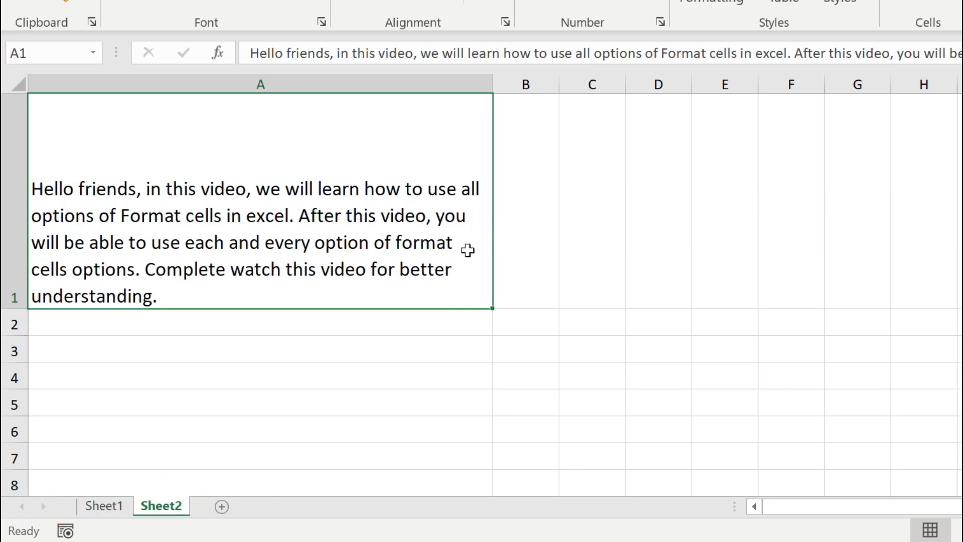
Set the horizontal alignment of the wrapped text in cell A1 to Justify.
{"action": "key", "text": "ctrl+1"}
{"action": "left_click", "coordinate": [602, 159]}
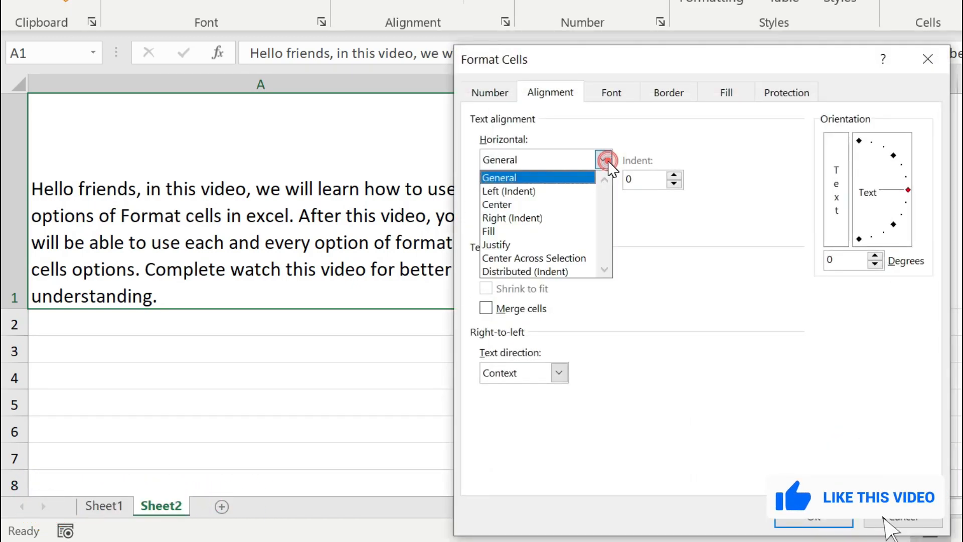
{"action": "left_click", "coordinate": [535, 244]}
{"action": "left_click", "coordinate": [803, 517]}
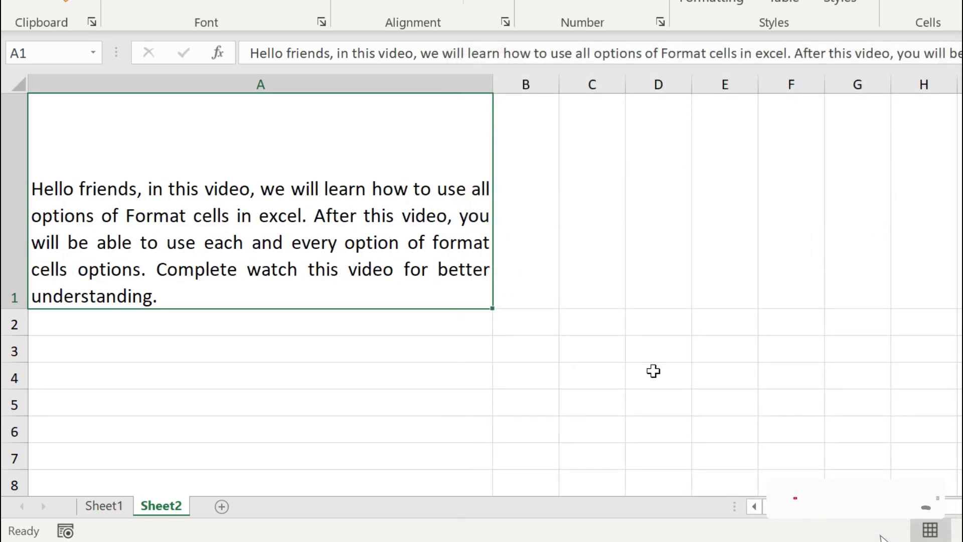
Try Justify as the vertical alignment of cell A1 with an even taller row 1, and undo back to the plain wrapped text.
{"action": "key", "text": "ctrl+1"}
{"action": "left_click", "coordinate": [484, 268]}
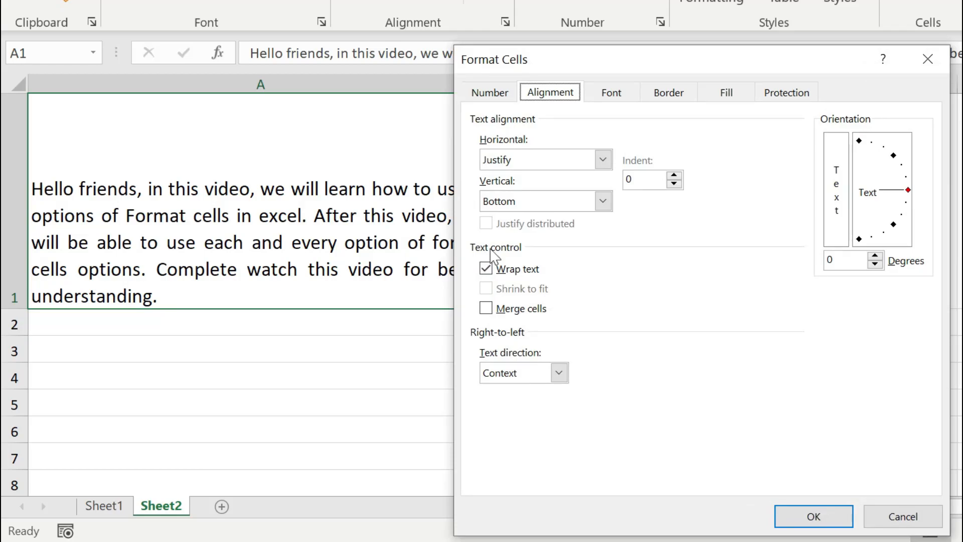
{"action": "left_click", "coordinate": [603, 202]}
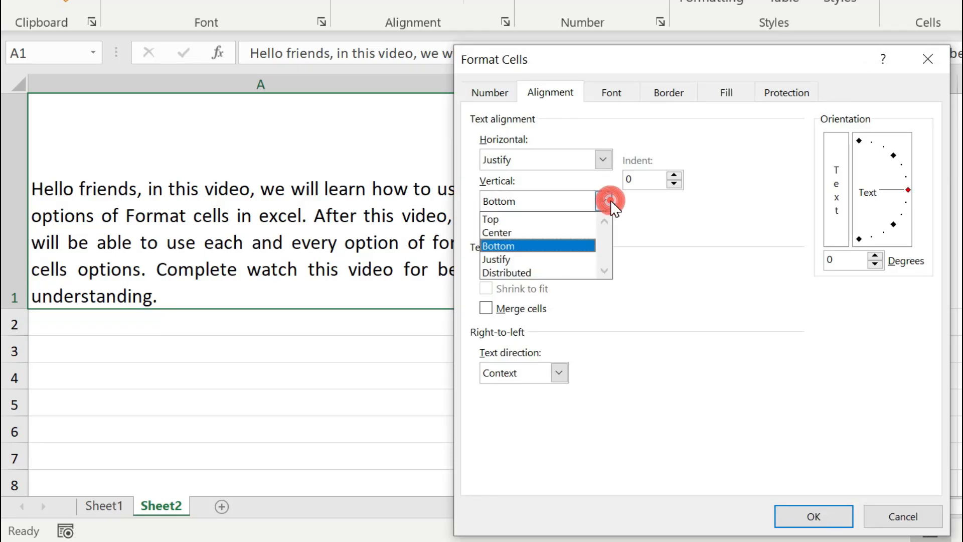
{"action": "left_click", "coordinate": [529, 258]}
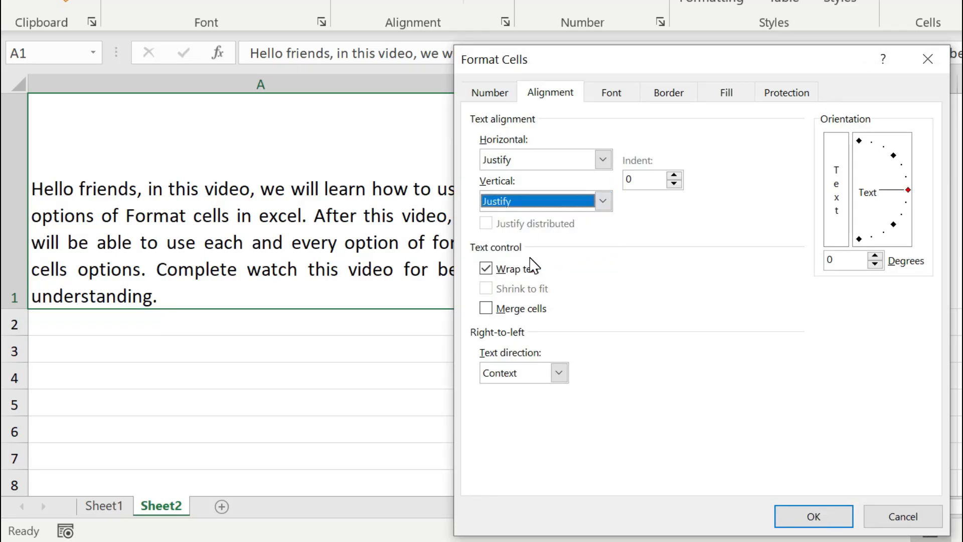
{"action": "left_click", "coordinate": [798, 517]}
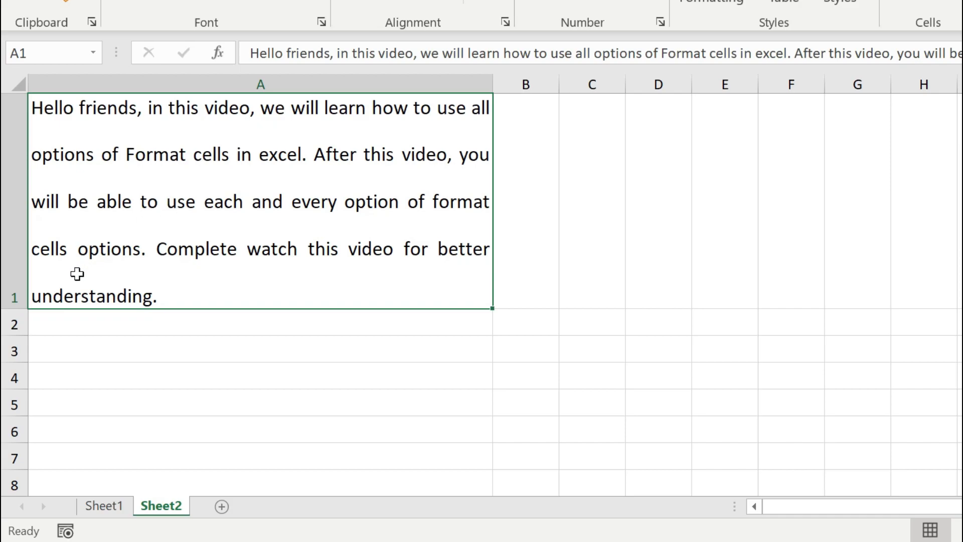
{"action": "left_click_drag", "start_coordinate": [21, 308], "coordinate": [16, 404]}
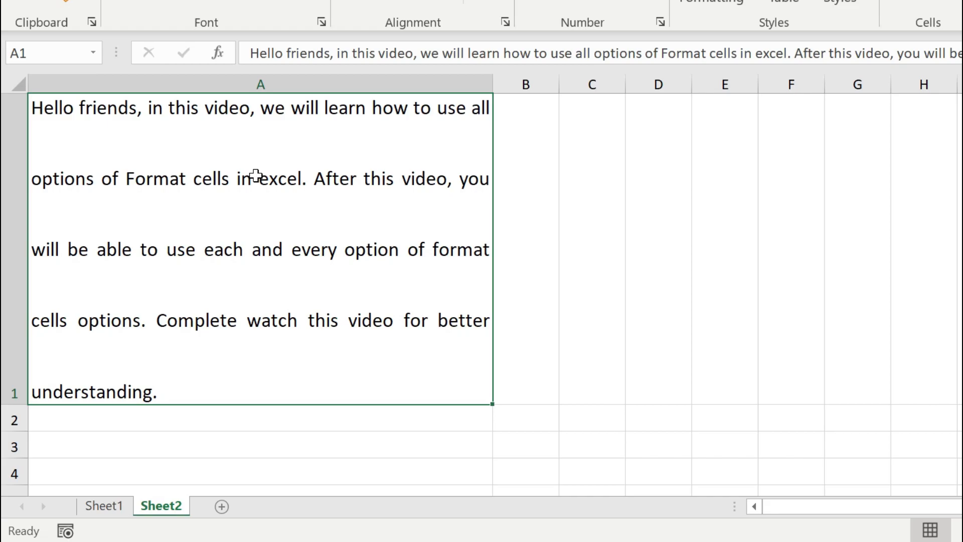
{"action": "key", "text": "ctrl+z"}
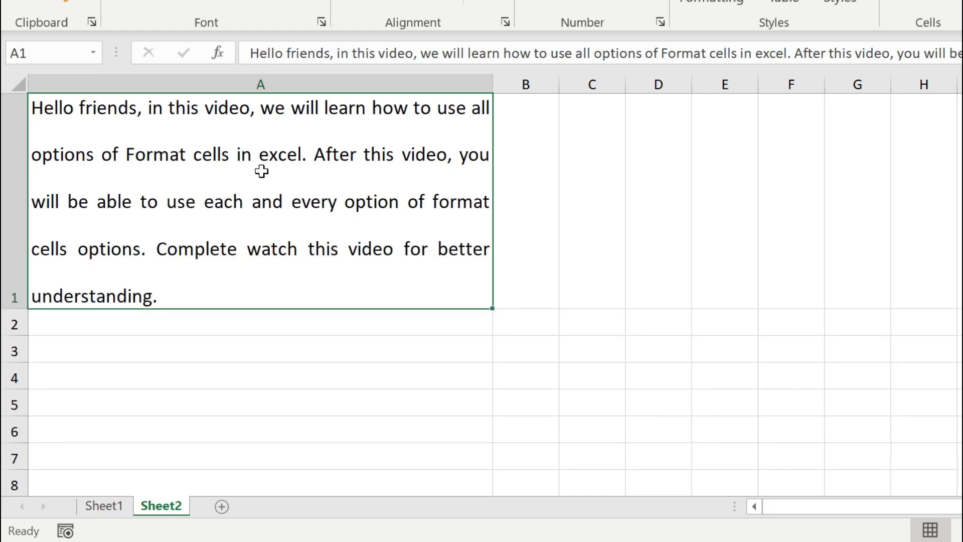
{"action": "key", "text": "ctrl+z"}
Set cell A1's horizontal alignment to Distributed (Indent) with text wrapping turned off, and widen column A.
{"action": "key", "text": "ctrl+1"}
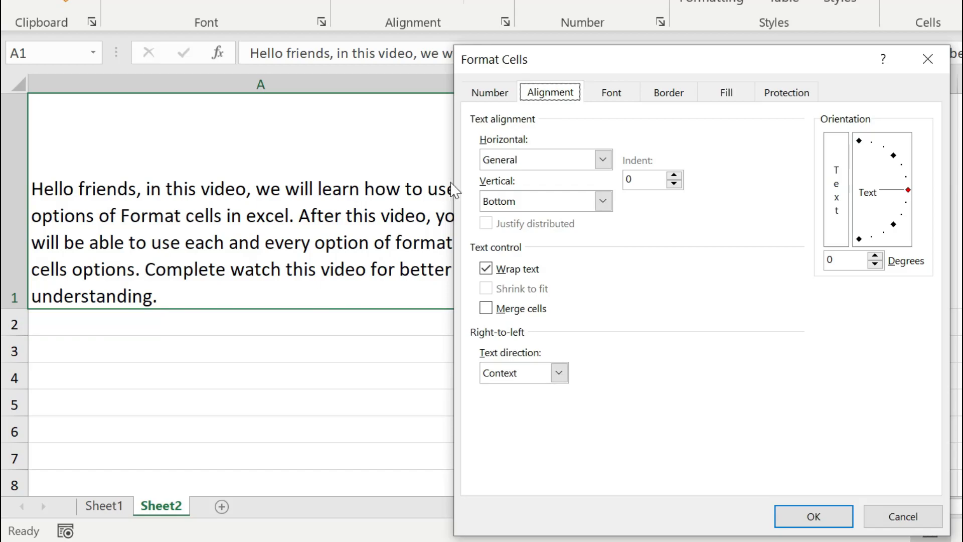
{"action": "left_click", "coordinate": [602, 159]}
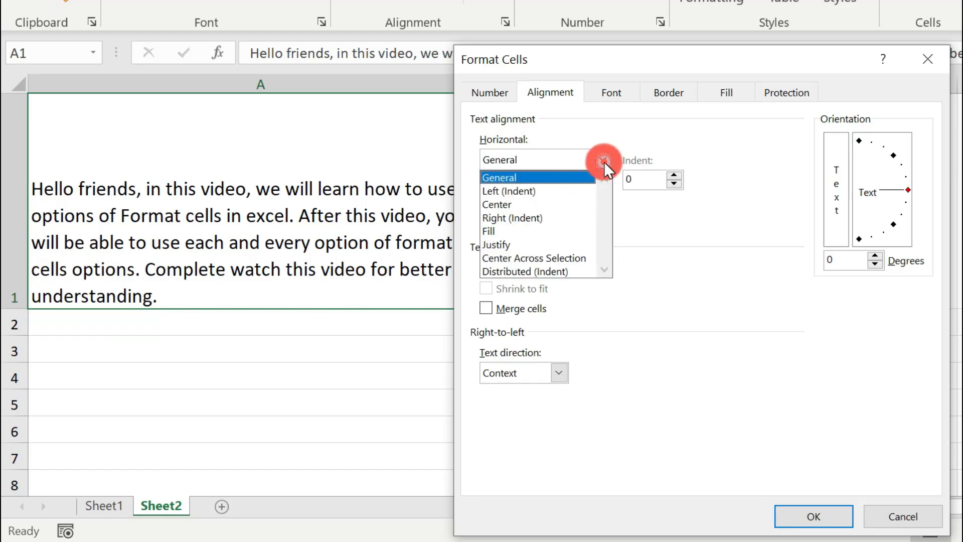
{"action": "left_click", "coordinate": [559, 272]}
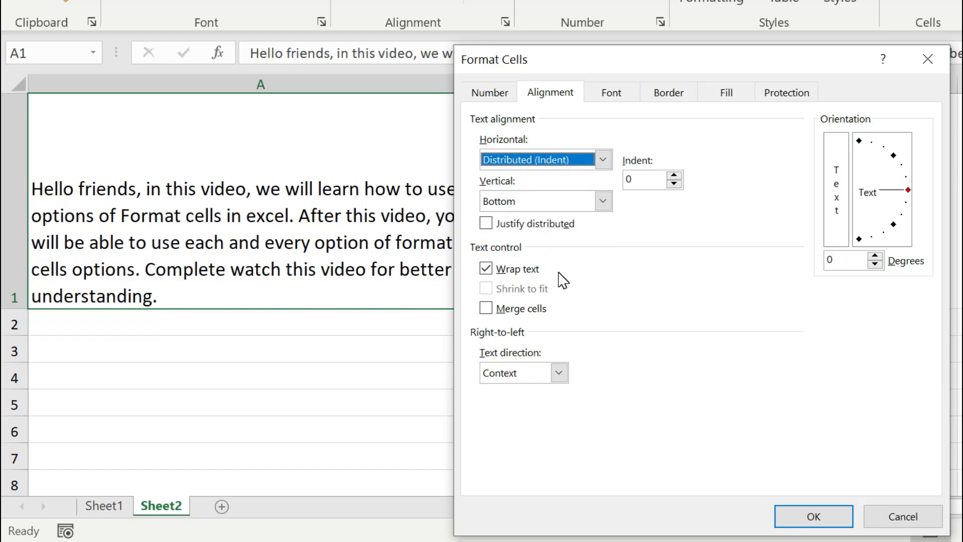
{"action": "left_click", "coordinate": [516, 270]}
{"action": "left_click", "coordinate": [810, 519]}
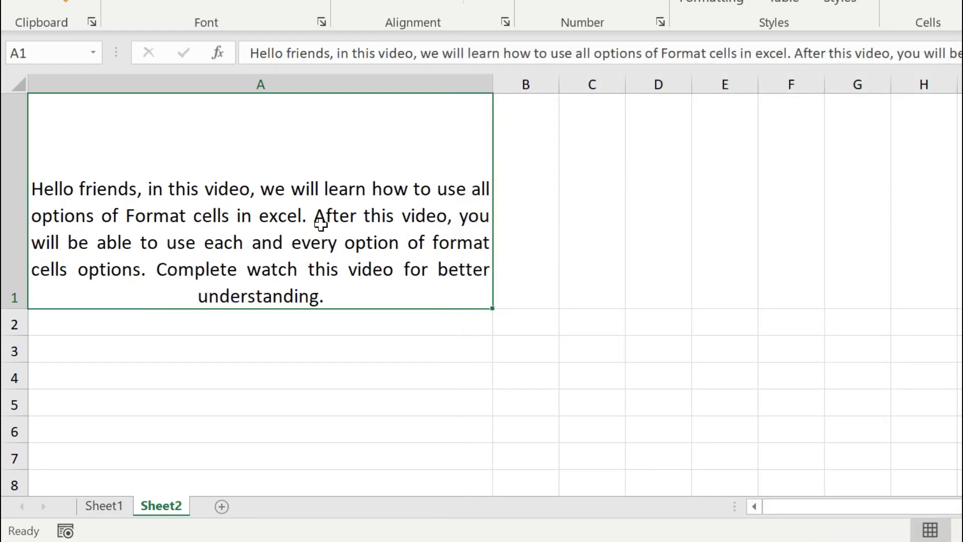
{"action": "left_click_drag", "start_coordinate": [492, 89], "coordinate": [637, 92]}
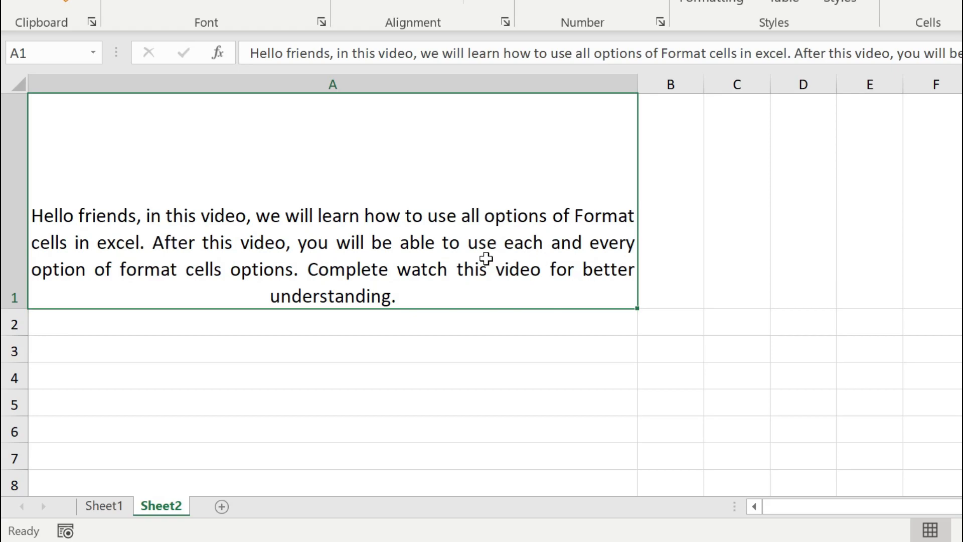
Set cell A1's vertical alignment to Distributed and increase the height of row 1.
{"action": "key", "text": "ctrl+1"}
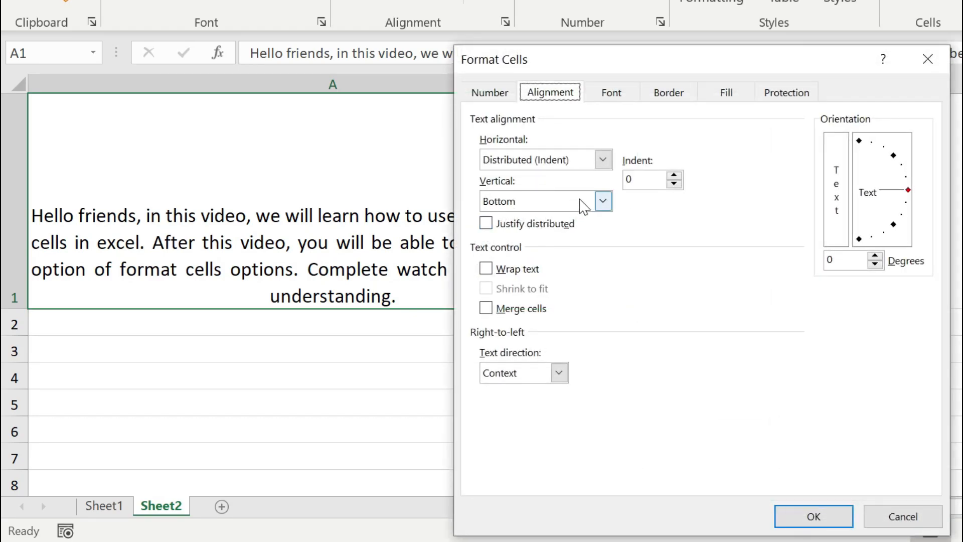
{"action": "left_click", "coordinate": [603, 200]}
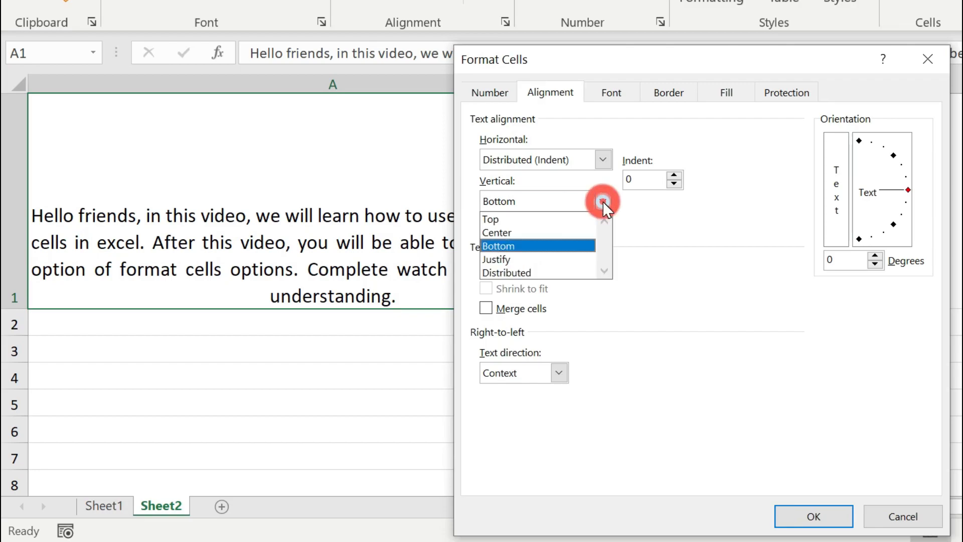
{"action": "left_click", "coordinate": [533, 273]}
{"action": "left_click", "coordinate": [810, 517]}
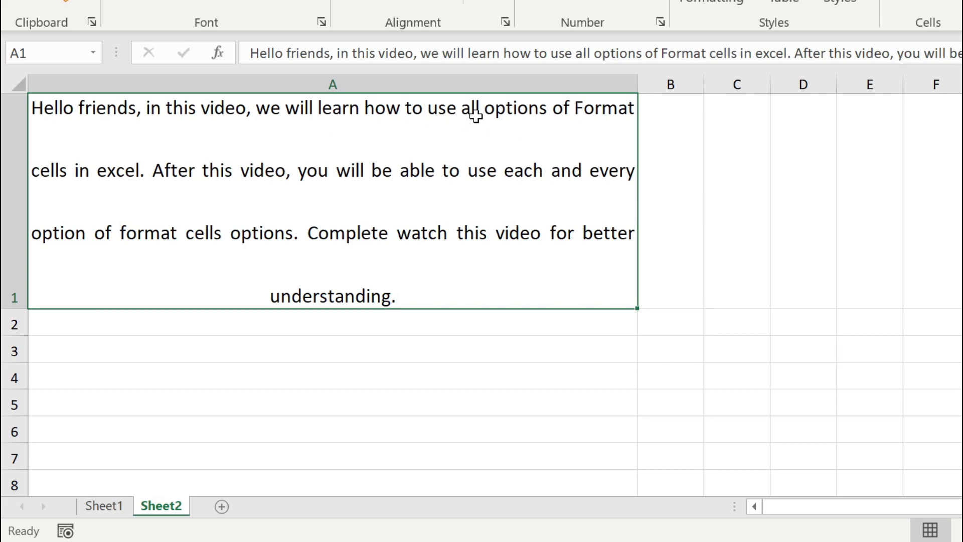
{"action": "left_click_drag", "start_coordinate": [15, 308], "coordinate": [9, 404]}
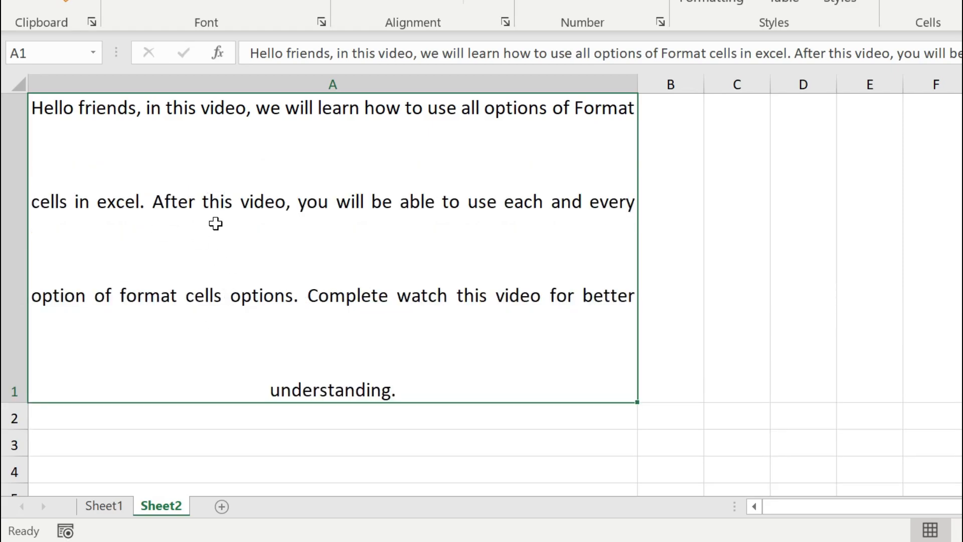
Undo the Distributed alignments, the wrapping and the row and column resizing so cell A1 has its original format.
{"action": "key", "text": "ctrl+z"}
{"action": "key", "text": "ctrl+z"}
{"action": "key", "text": "ctrl+z"}
{"action": "key", "text": "ctrl+z"}
{"action": "key", "text": "ctrl+z"}
Set cell A1's horizontal alignment to Distributed (Indent) with an indent of 4, and increase the height of row 1.
{"action": "key", "text": "ctrl+1"}
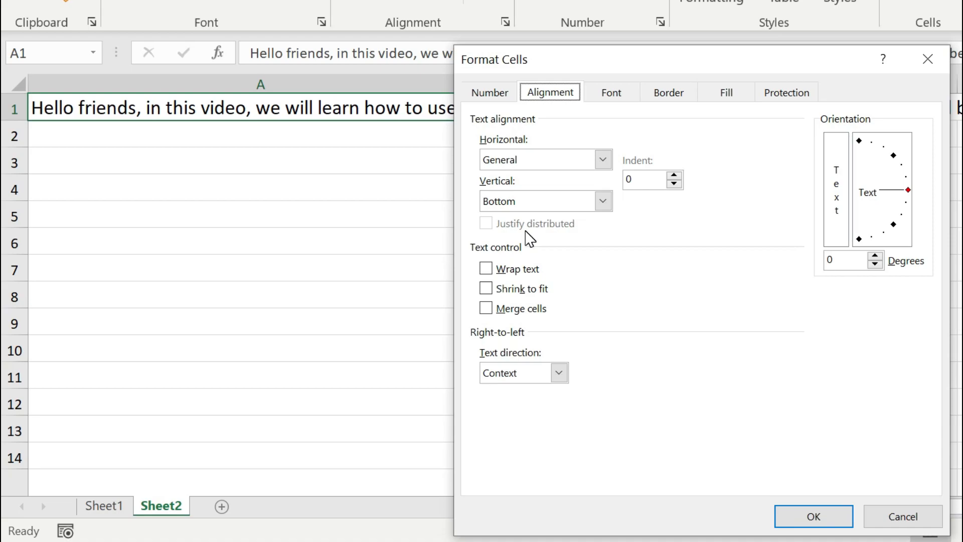
{"action": "left_click", "coordinate": [604, 160]}
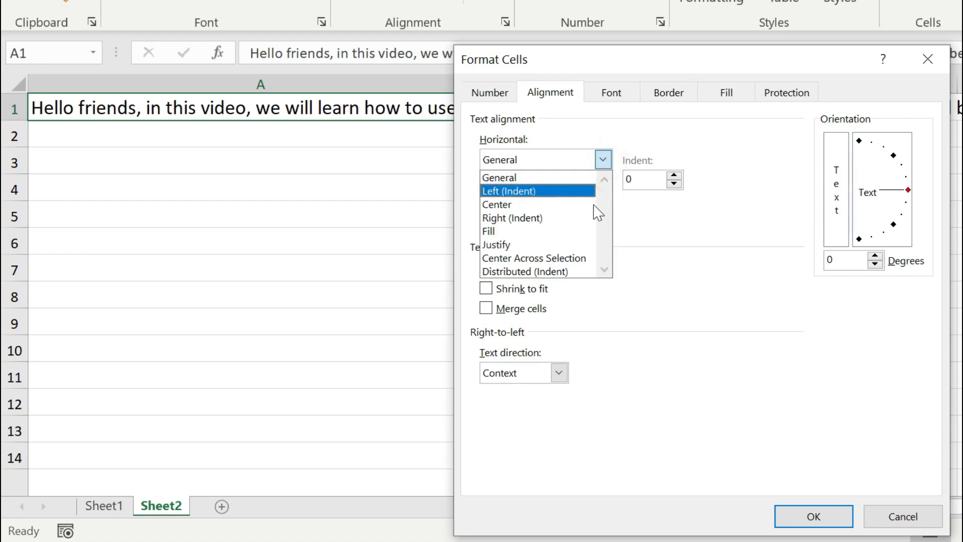
{"action": "left_click", "coordinate": [569, 271]}
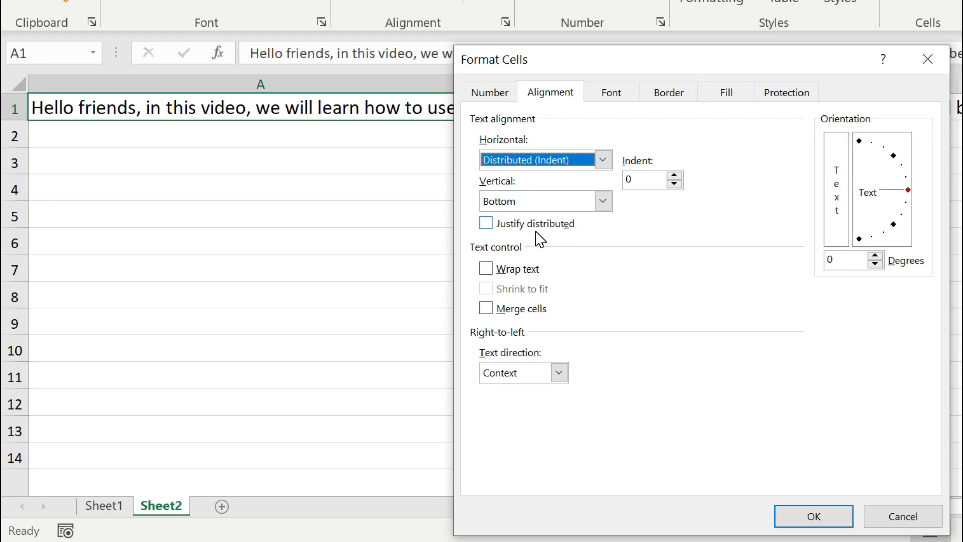
{"action": "left_click", "coordinate": [487, 224]}
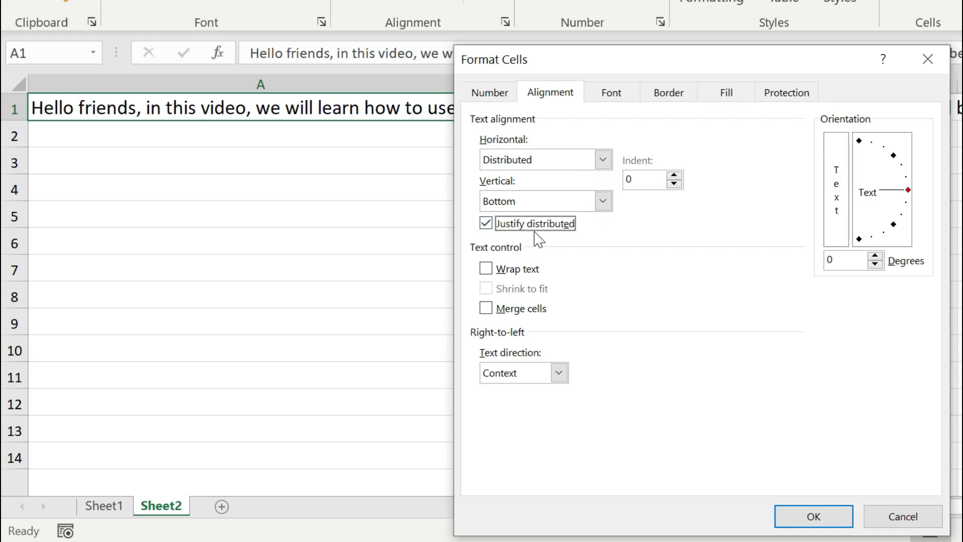
{"action": "left_click", "coordinate": [674, 176]}
{"action": "left_click", "coordinate": [675, 175]}
{"action": "left_click", "coordinate": [674, 175]}
{"action": "left_click", "coordinate": [674, 176]}
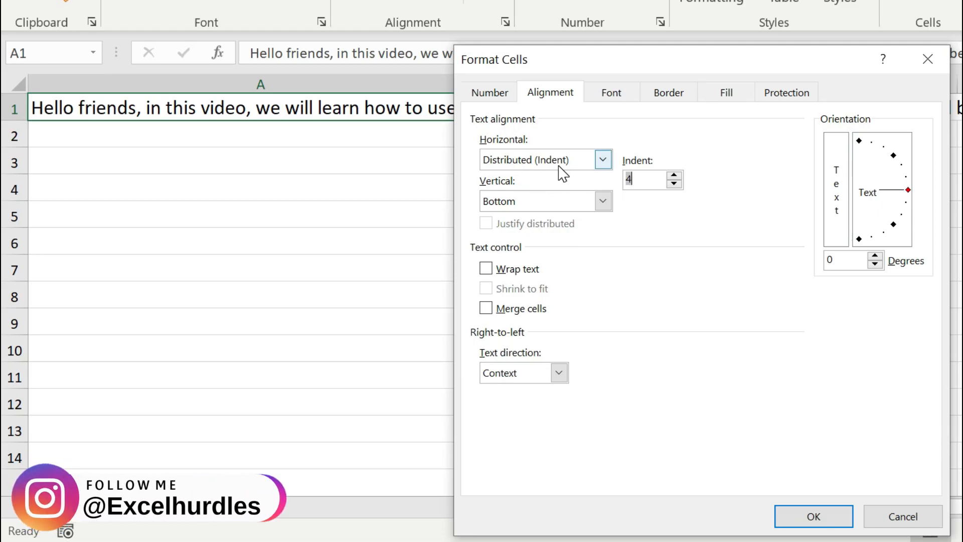
{"action": "left_click", "coordinate": [805, 518]}
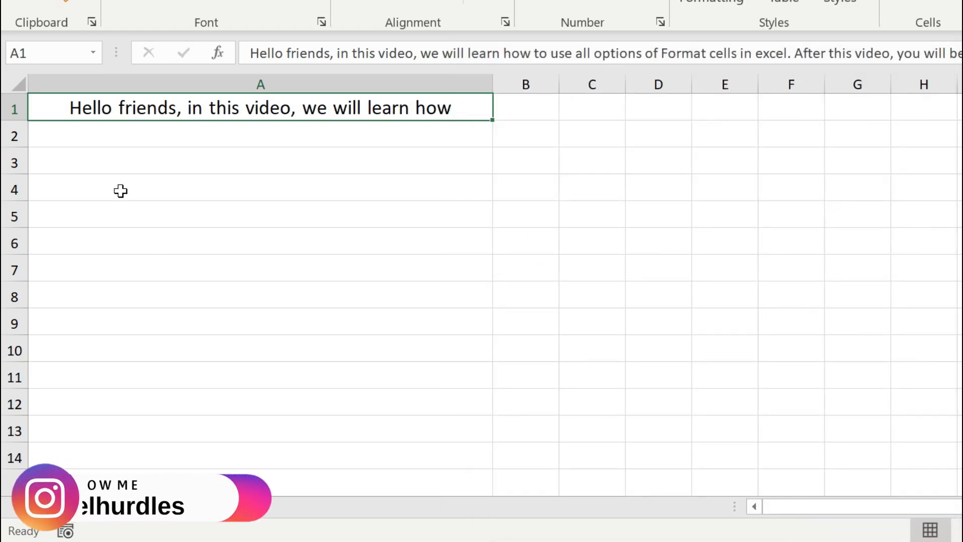
{"action": "left_click_drag", "start_coordinate": [10, 121], "coordinate": [11, 305]}
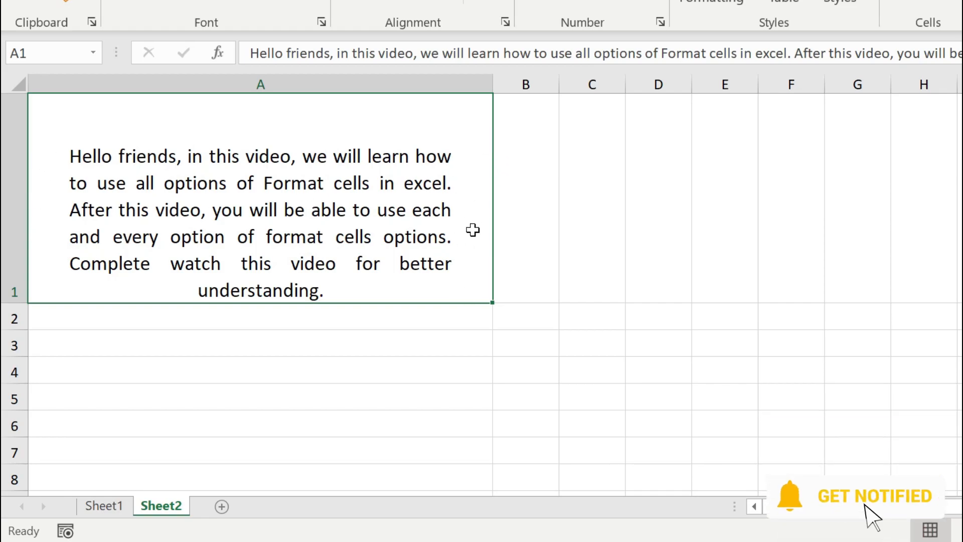
Try Justify distributed with an indent of 0 on cell A1, and undo all the distributed alignment and row height changes.
{"action": "key", "text": "ctrl+1"}
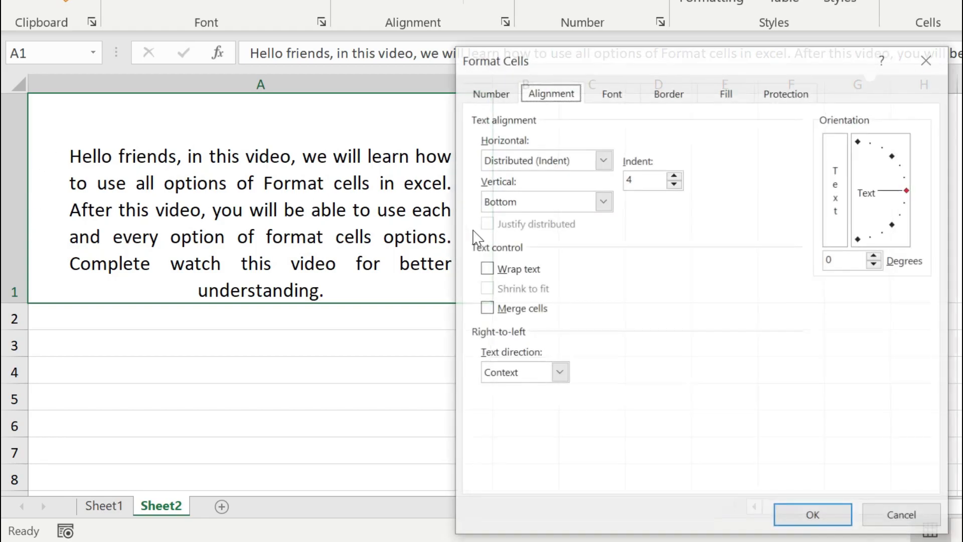
{"action": "left_click", "coordinate": [674, 183]}
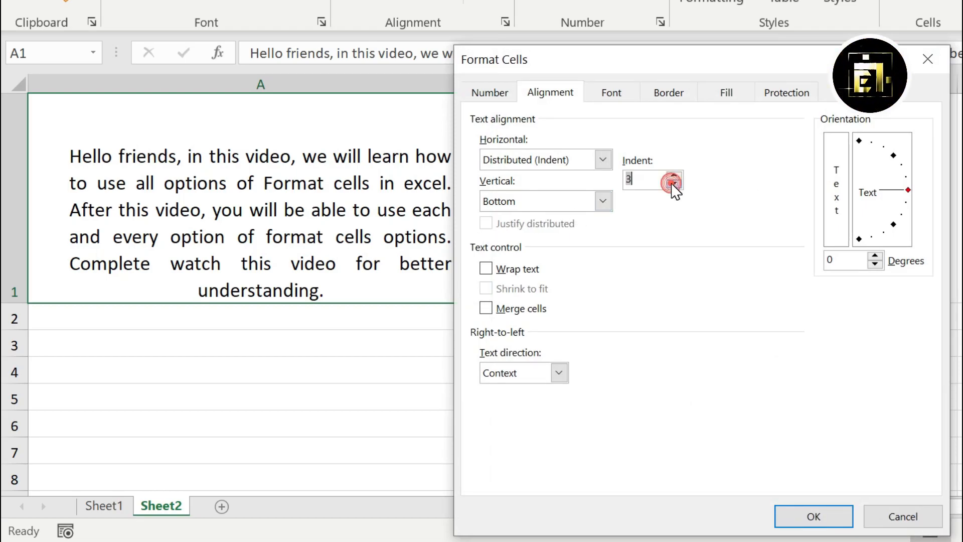
{"action": "left_click", "coordinate": [674, 184]}
{"action": "left_click", "coordinate": [674, 184]}
{"action": "left_click", "coordinate": [673, 183]}
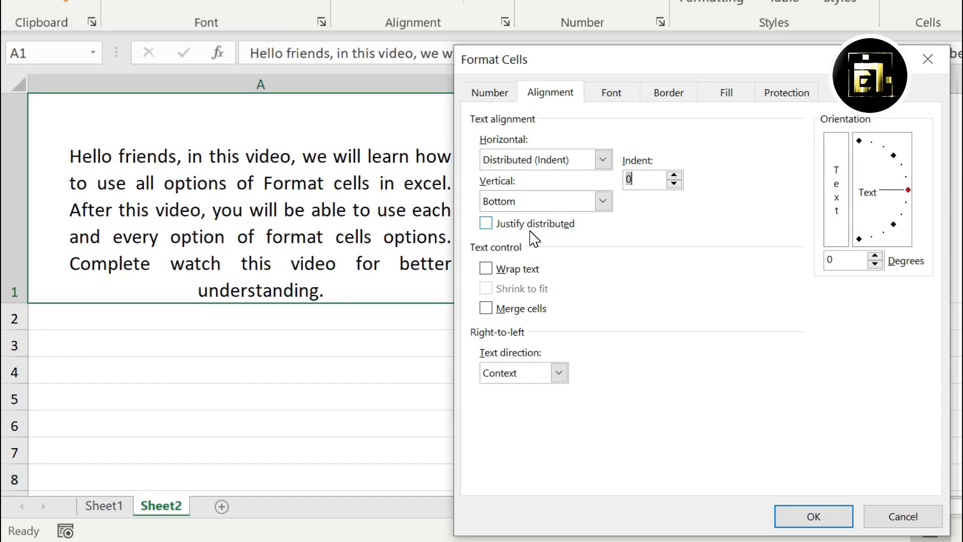
{"action": "left_click", "coordinate": [486, 224]}
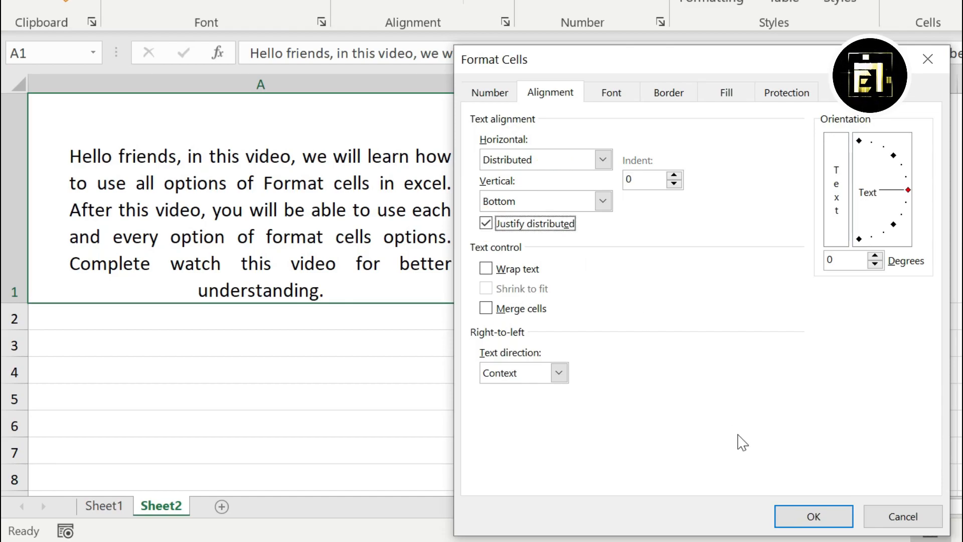
{"action": "left_click", "coordinate": [813, 517]}
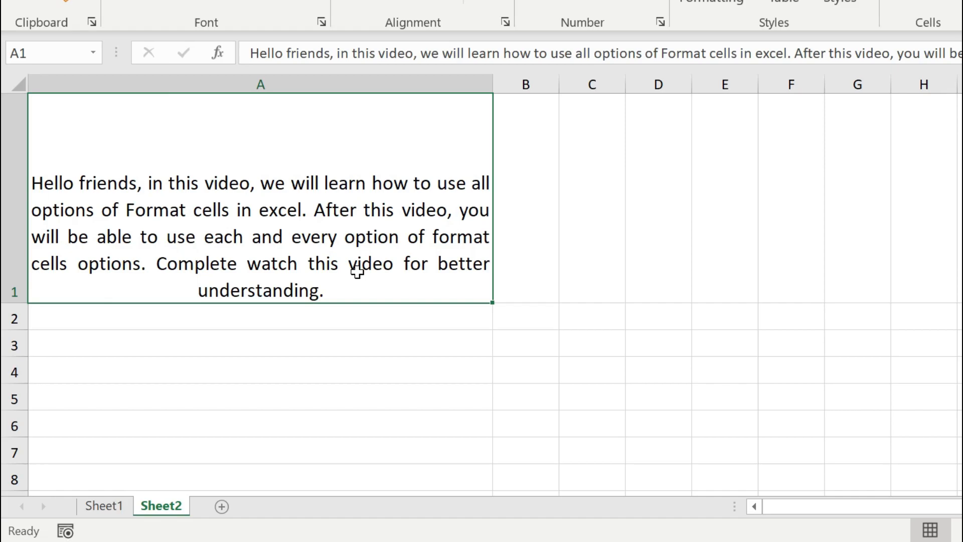
{"action": "key", "text": "ctrl+z"}
Enter the text "doreamon and nobita" in cell D4.
{"action": "left_click", "coordinate": [678, 197]}
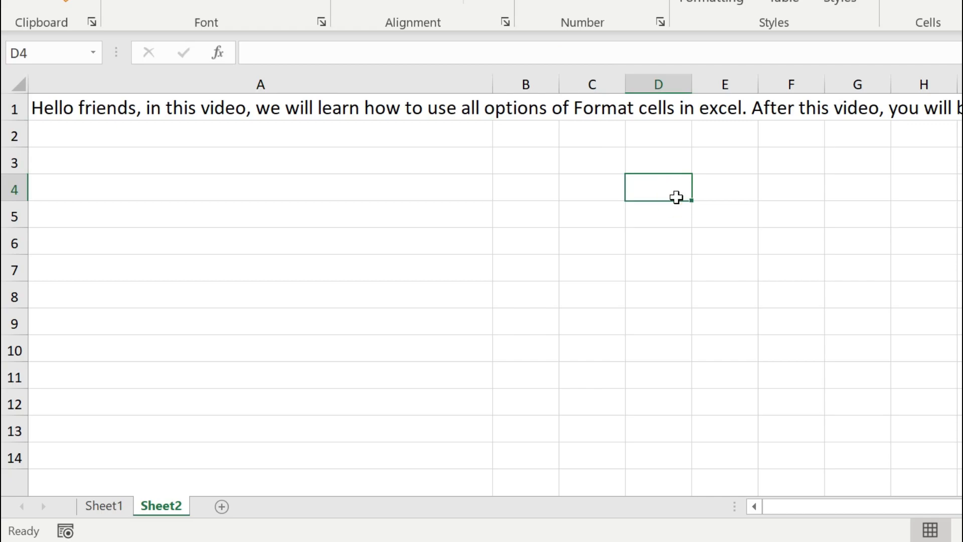
{"action": "type", "text": "doreamon and nobita"}
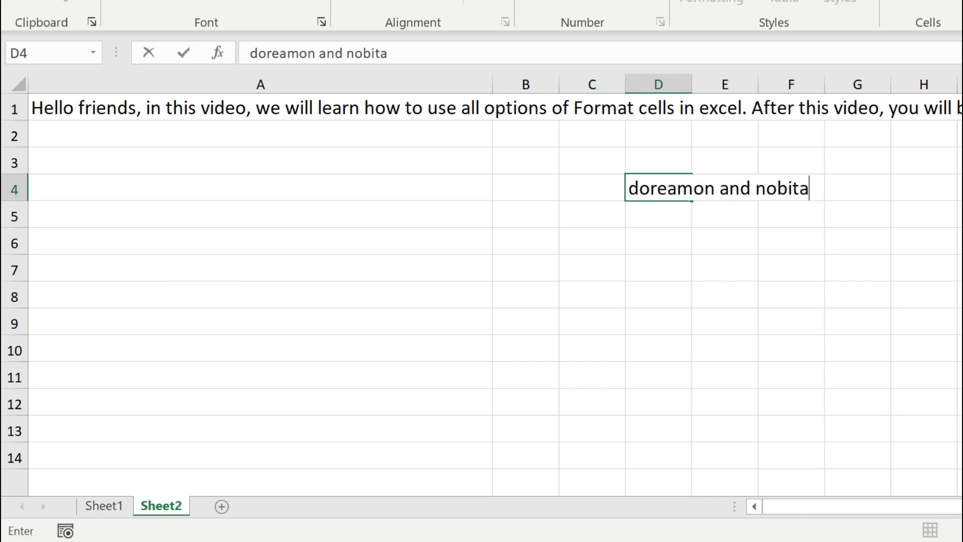
{"action": "key", "text": "Return"}
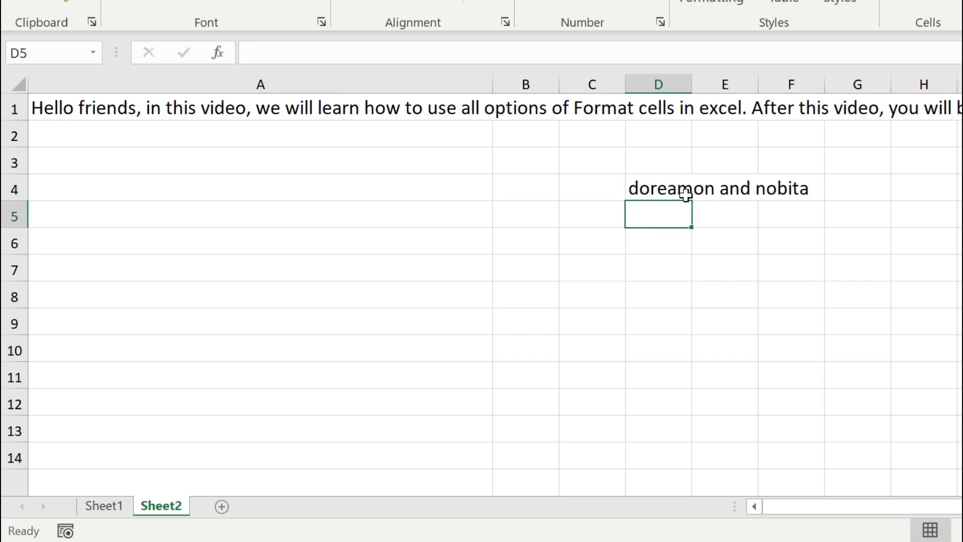
Try Shrink to fit on the text in cell D4, and undo it.
{"action": "left_click", "coordinate": [680, 193]}
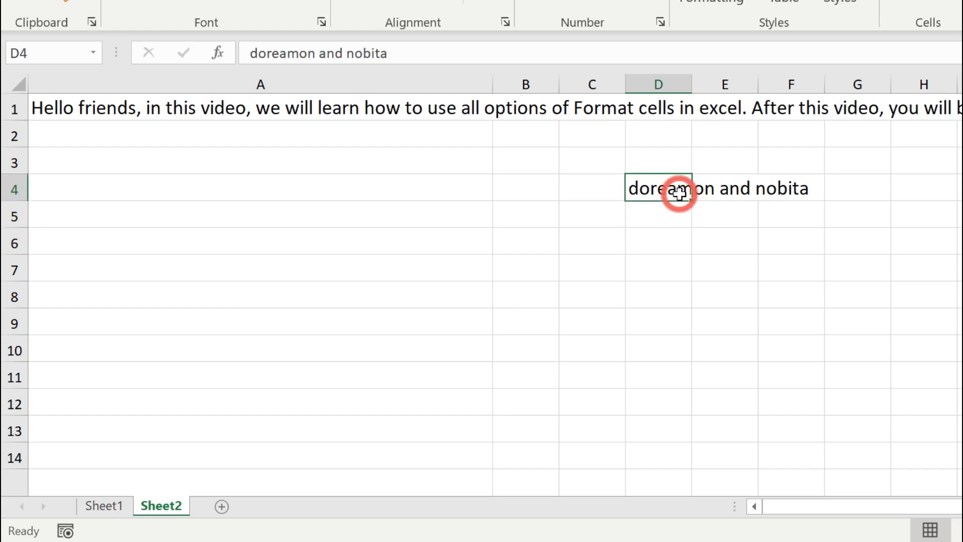
{"action": "key", "text": "ctrl+1"}
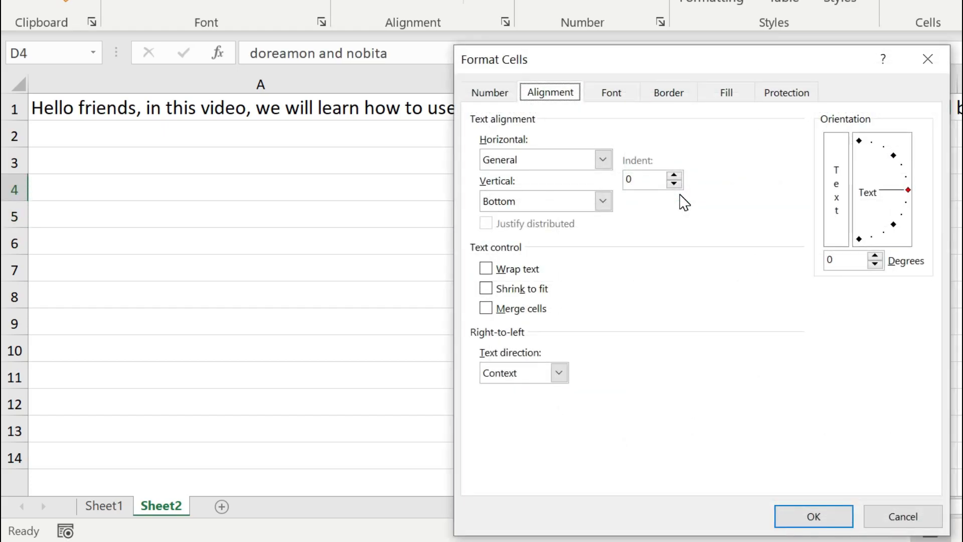
{"action": "left_click", "coordinate": [486, 288]}
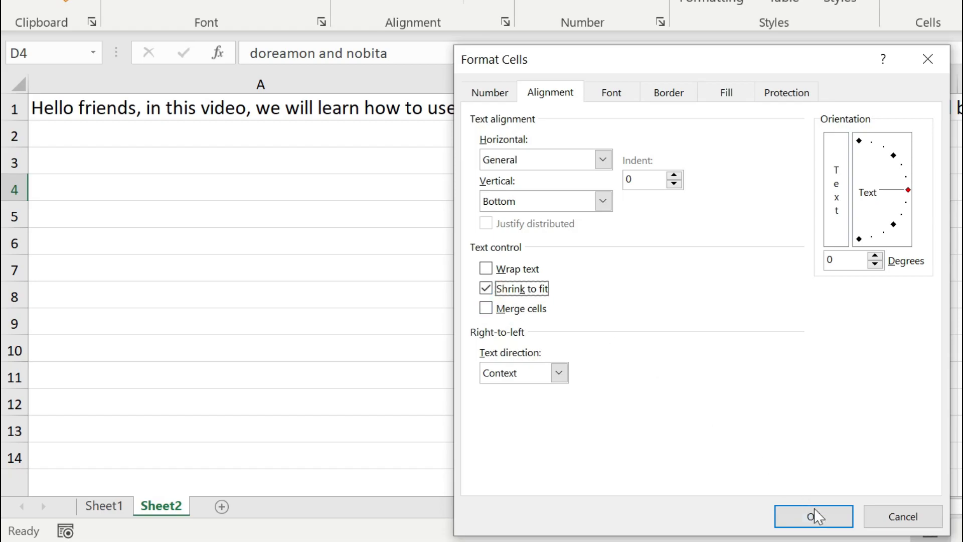
{"action": "left_click", "coordinate": [814, 516]}
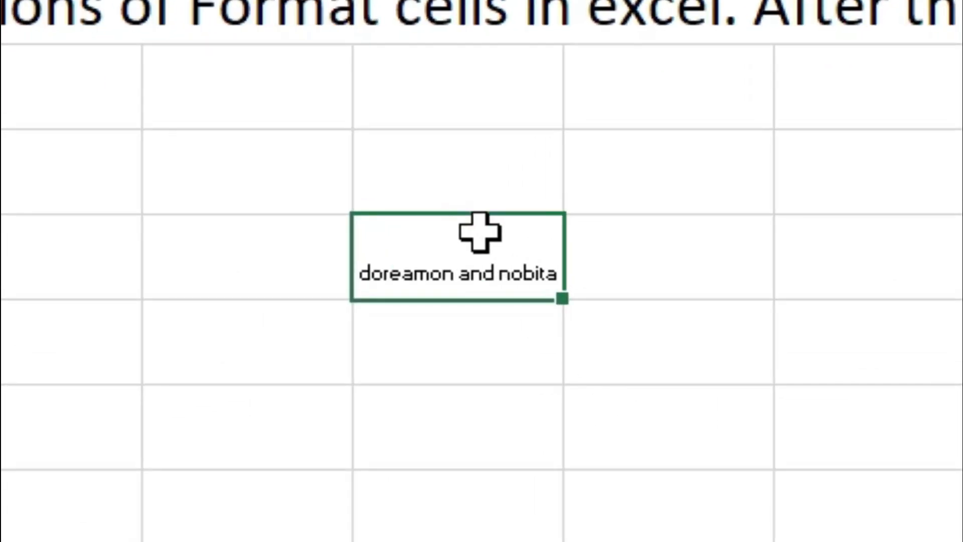
{"action": "left_click", "coordinate": [489, 246]}
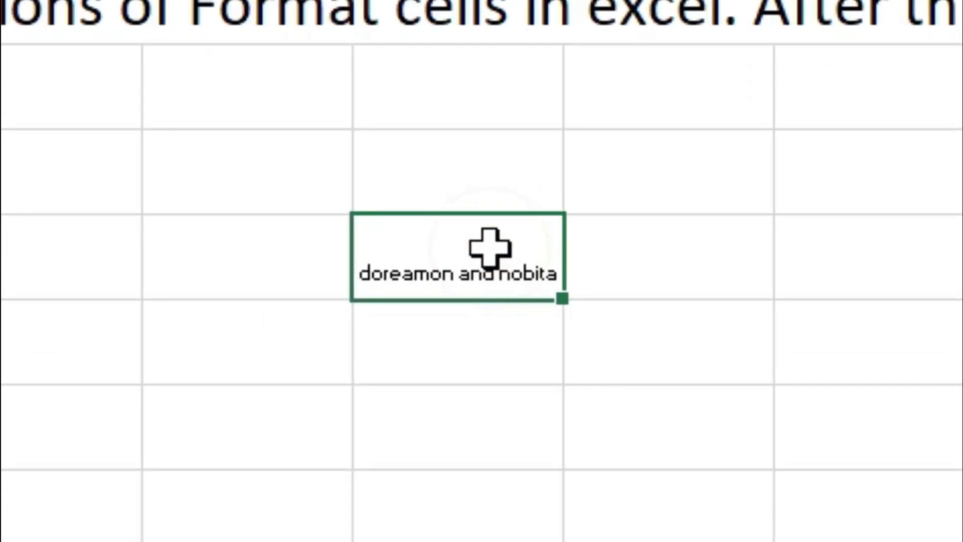
{"action": "key", "text": "F2"}
{"action": "key", "text": "Escape"}
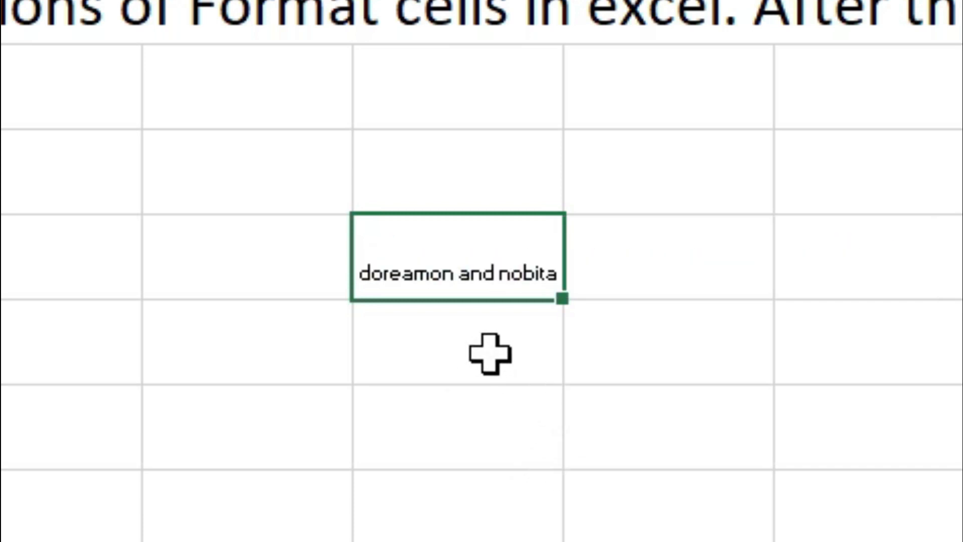
{"action": "key", "text": "ctrl+z"}
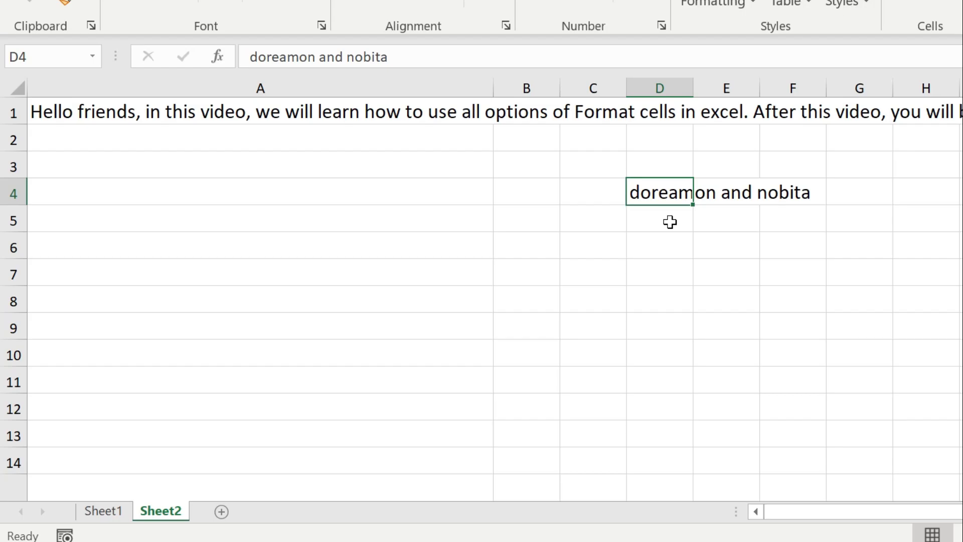
Look over the available merge and unmerge options without applying any to cell D4.
{"action": "key", "text": "ctrl+1"}
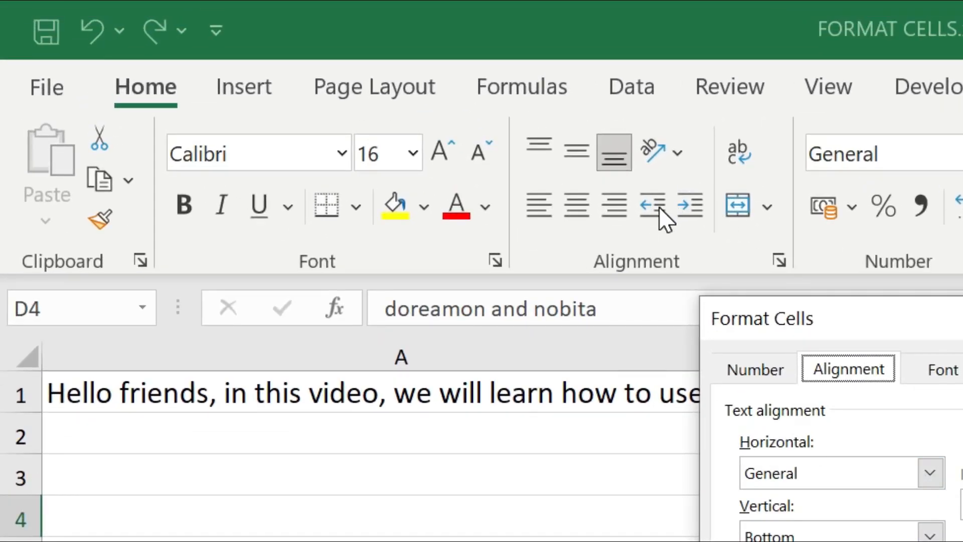
{"action": "key", "text": "Escape"}
{"action": "left_click", "coordinate": [767, 208]}
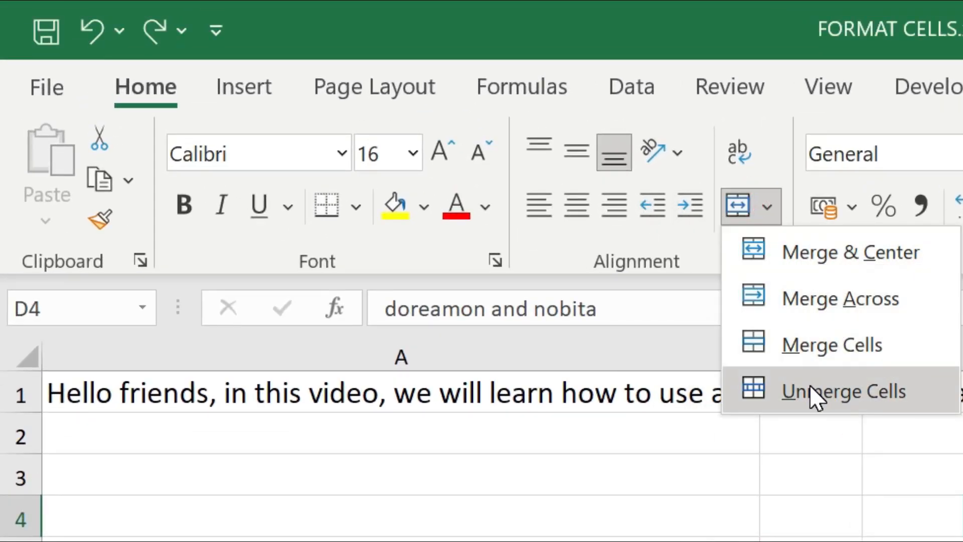
{"action": "key", "text": "Escape"}
Set the text direction of cell D4 to Right-to-Left.
{"action": "key", "text": "ctrl+1"}
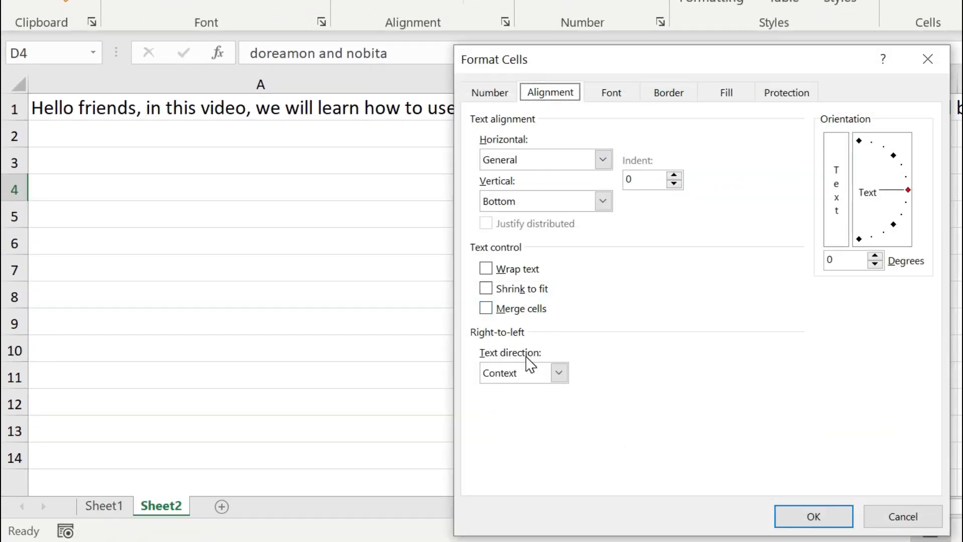
{"action": "left_click", "coordinate": [560, 377]}
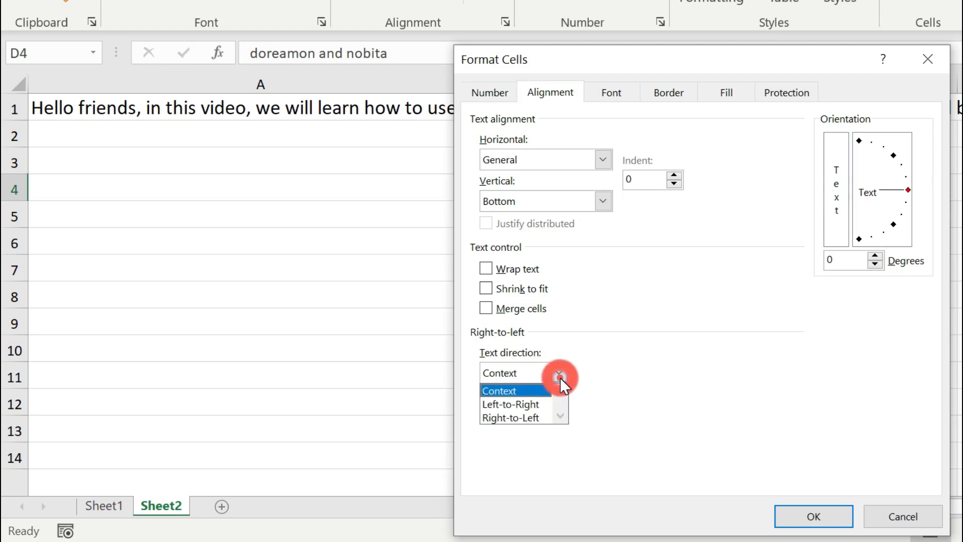
{"action": "left_click", "coordinate": [533, 419]}
{"action": "left_click", "coordinate": [793, 518]}
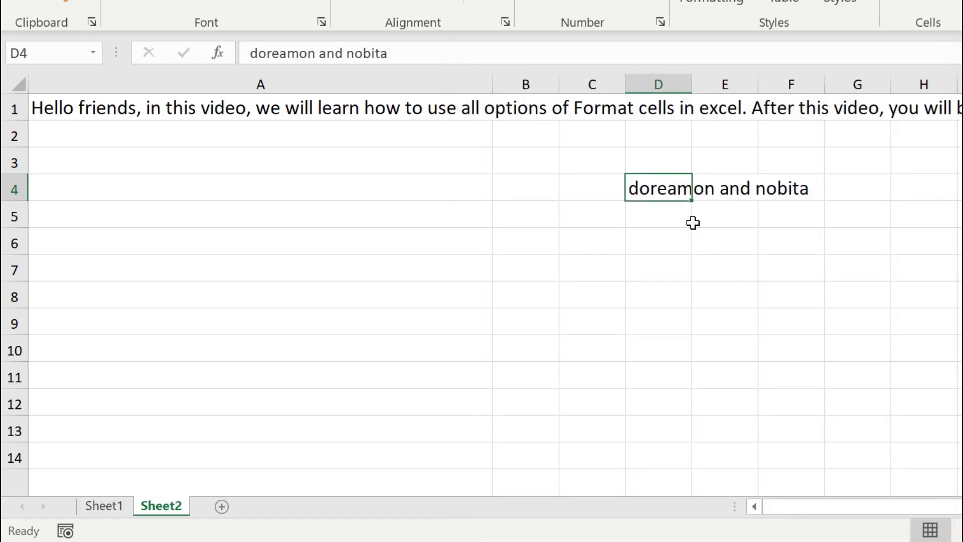
Check how the text cursor moves through the characters of cell D4 in edit mode, leaving the text as it is.
{"action": "double_click", "coordinate": [673, 191]}
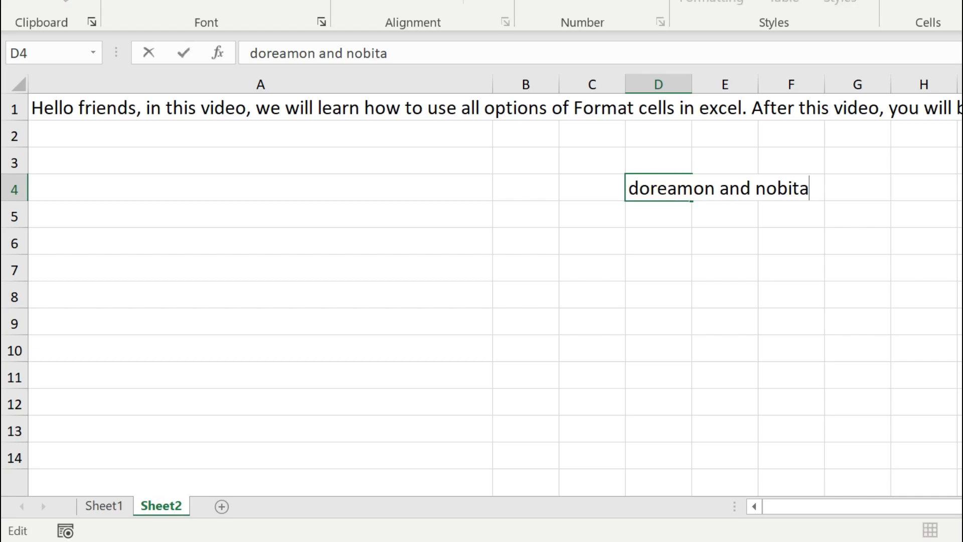
{"action": "key", "text": "Left"}
{"action": "key", "text": "Left"}
{"action": "key", "text": "Left"}
{"action": "key", "text": "Right"}
{"action": "key", "text": "Right"}
{"action": "key", "text": "Right"}
{"action": "key", "text": "Right"}
{"action": "key", "text": "Right"}
{"action": "key", "text": "Right"}
{"action": "key", "text": "Right"}
{"action": "key", "text": "Escape"}
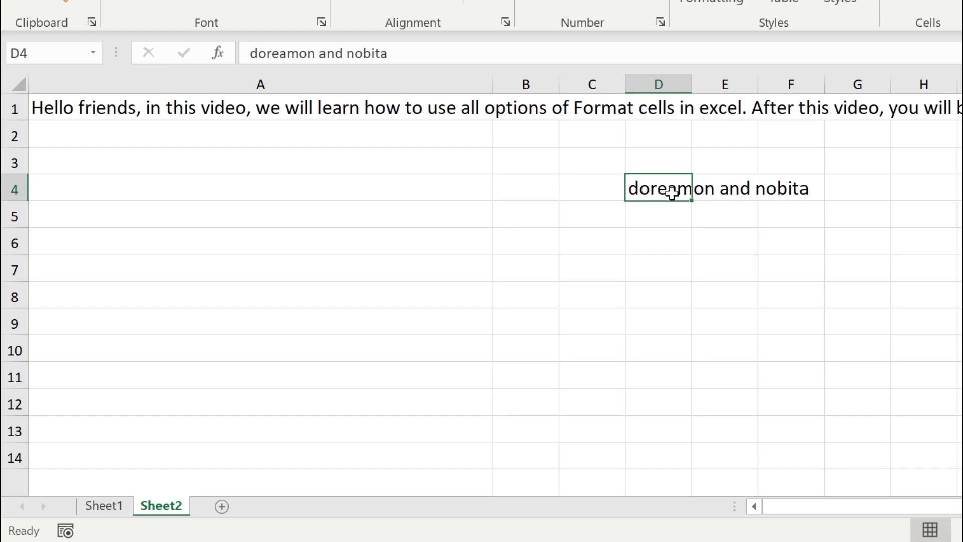
Set cell D4's text direction to Context and its text orientation to -43 degrees.
{"action": "key", "text": "ctrl+1"}
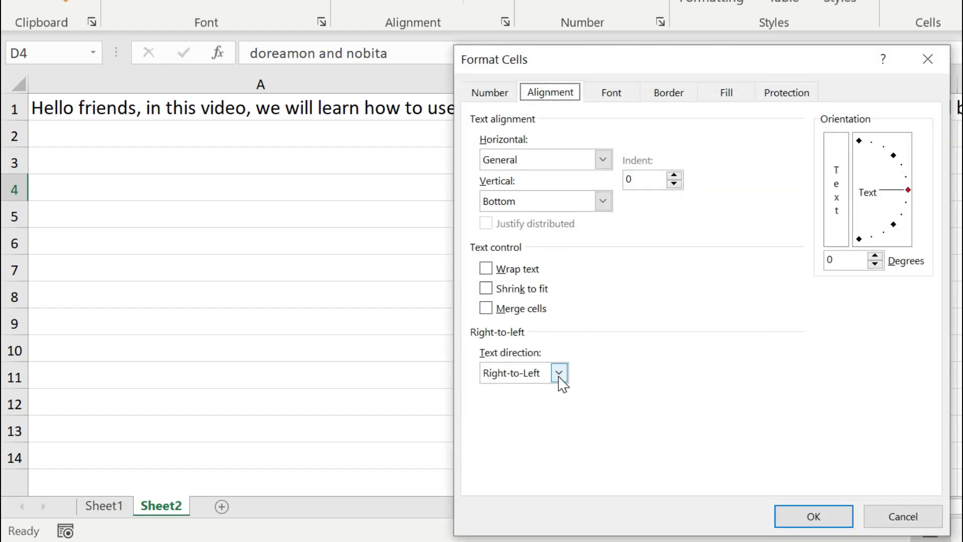
{"action": "left_click", "coordinate": [559, 375]}
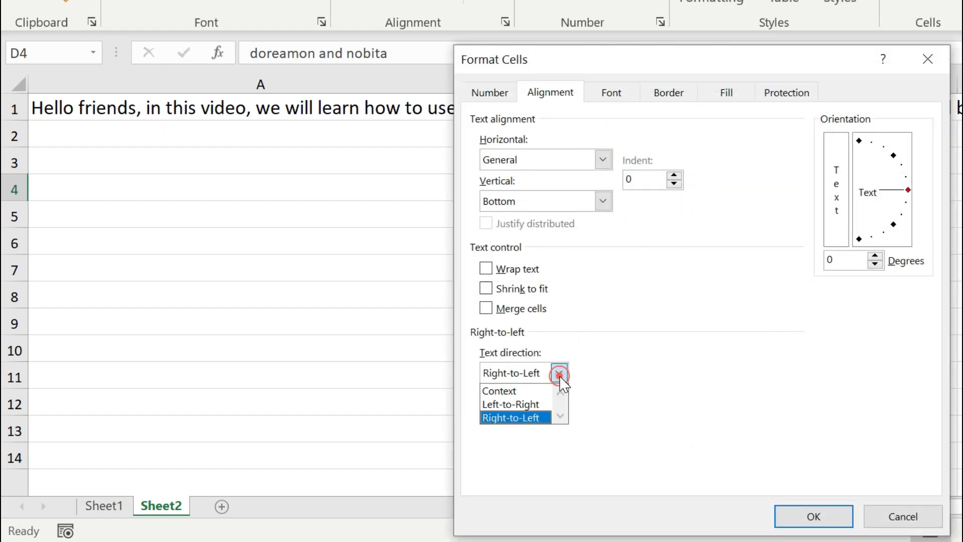
{"action": "left_click", "coordinate": [520, 392]}
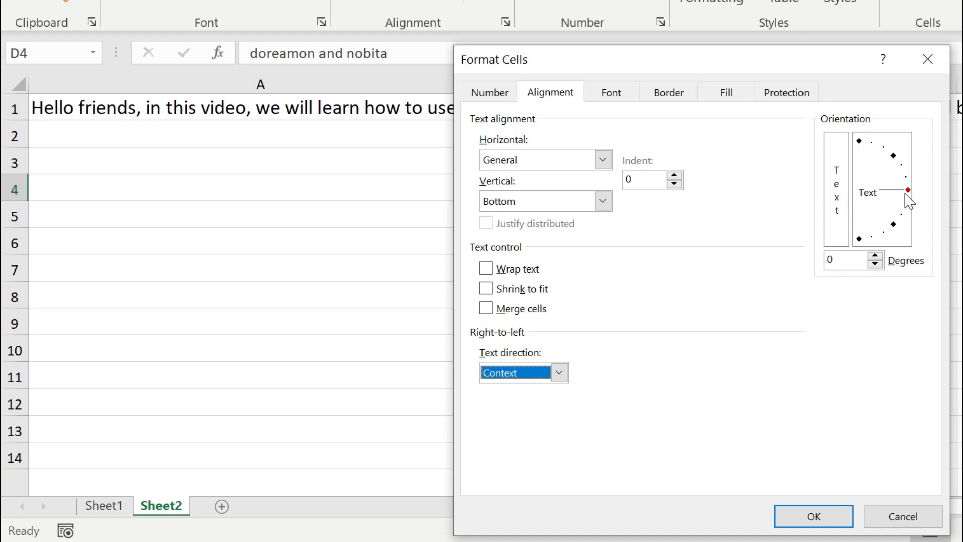
{"action": "mouse_move", "coordinate": [908, 190]}
{"action": "left_mouse_down"}
{"action": "mouse_move", "coordinate": [909, 176]}
{"action": "mouse_move", "coordinate": [903, 236]}
{"action": "left_mouse_up"}
{"action": "left_click", "coordinate": [877, 256]}
{"action": "double_click", "coordinate": [876, 264]}
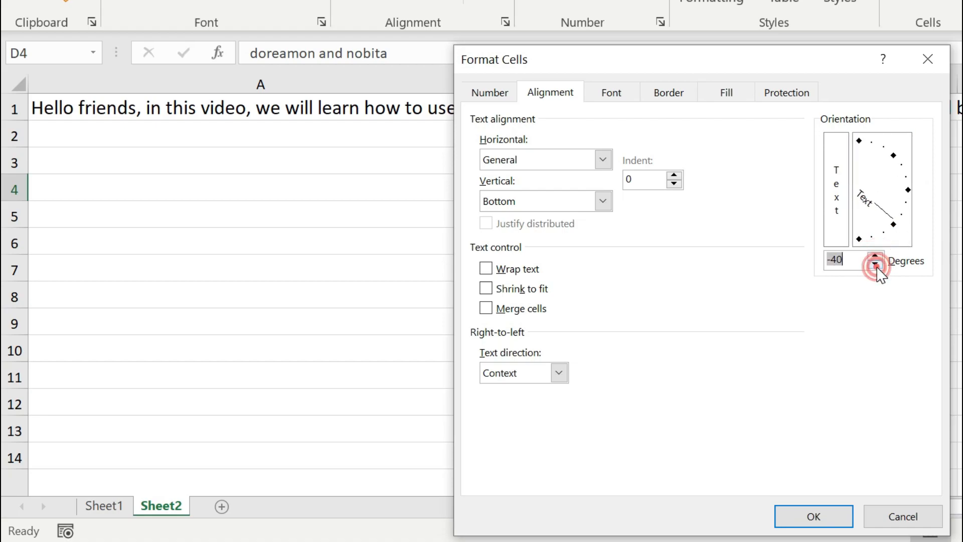
{"action": "double_click", "coordinate": [876, 264]}
{"action": "left_click", "coordinate": [809, 516]}
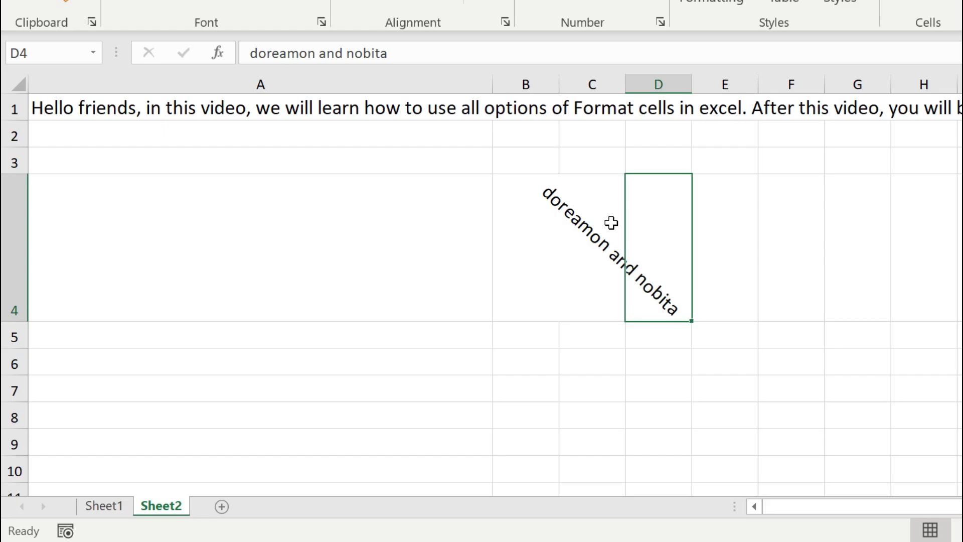
Set the text orientation of cell D4 to 0 degrees.
{"action": "key", "text": "ctrl+1"}
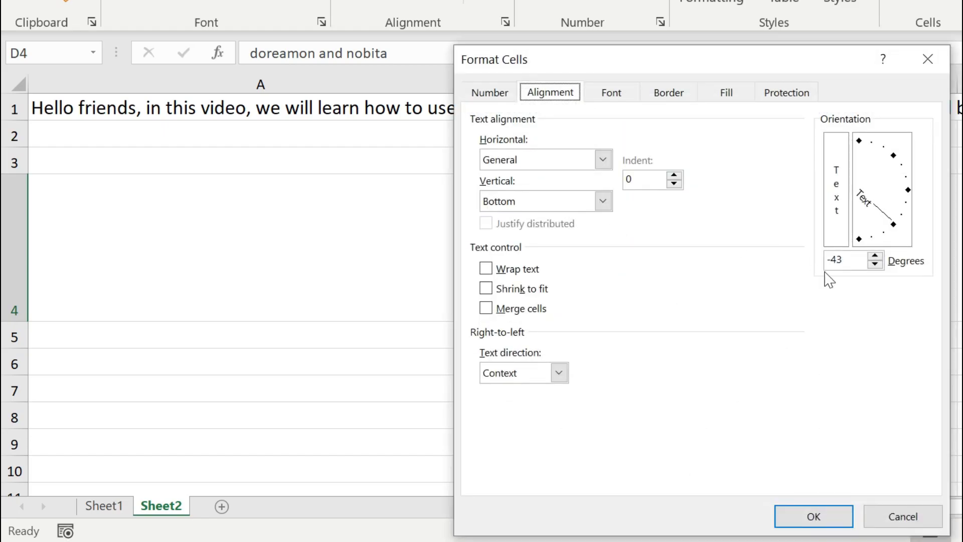
{"action": "left_click", "coordinate": [851, 261]}
{"action": "key", "text": "BackSpace"}
{"action": "key", "text": "BackSpace"}
{"action": "key", "text": "BackSpace"}
{"action": "type", "text": "0"}
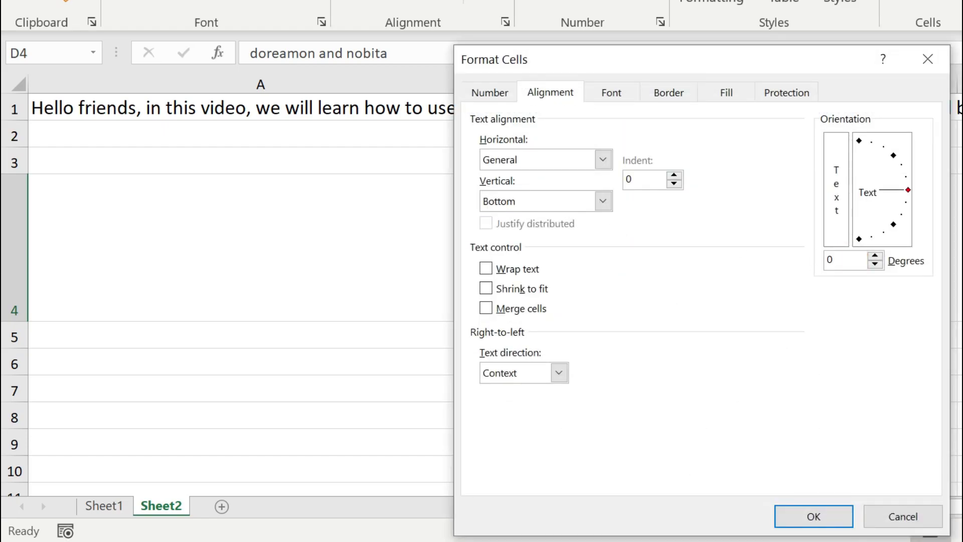
{"action": "left_click", "coordinate": [816, 517]}
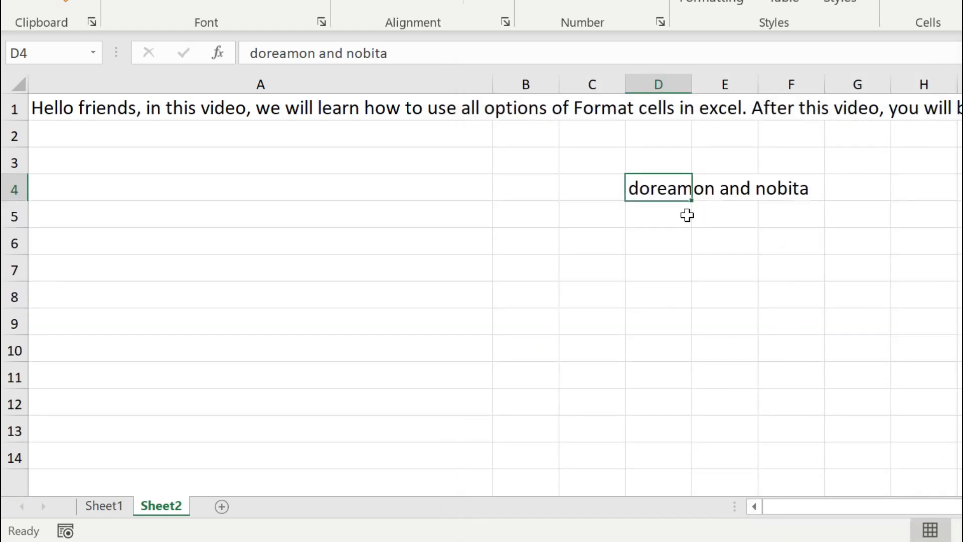
{"action": "key", "text": "ctrl+1"}
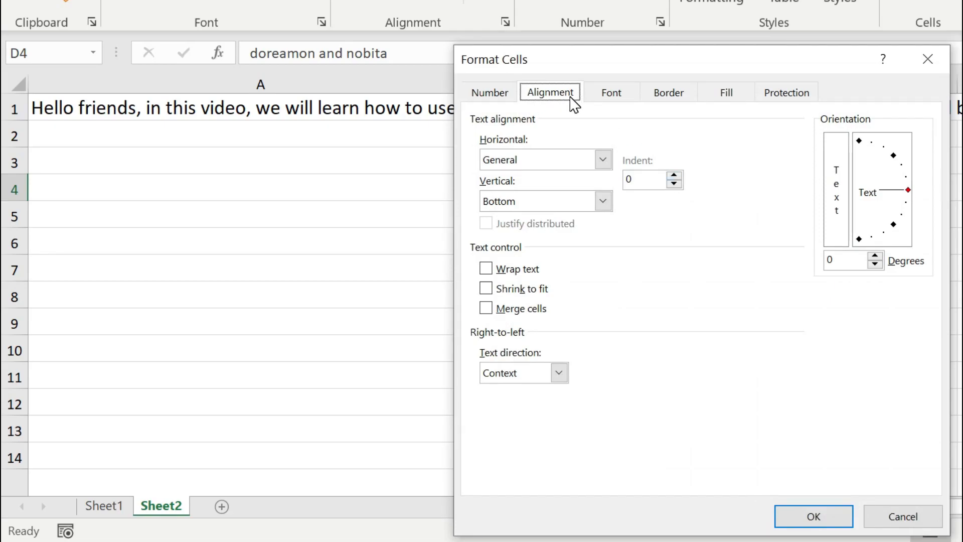
{"action": "left_click", "coordinate": [610, 94]}
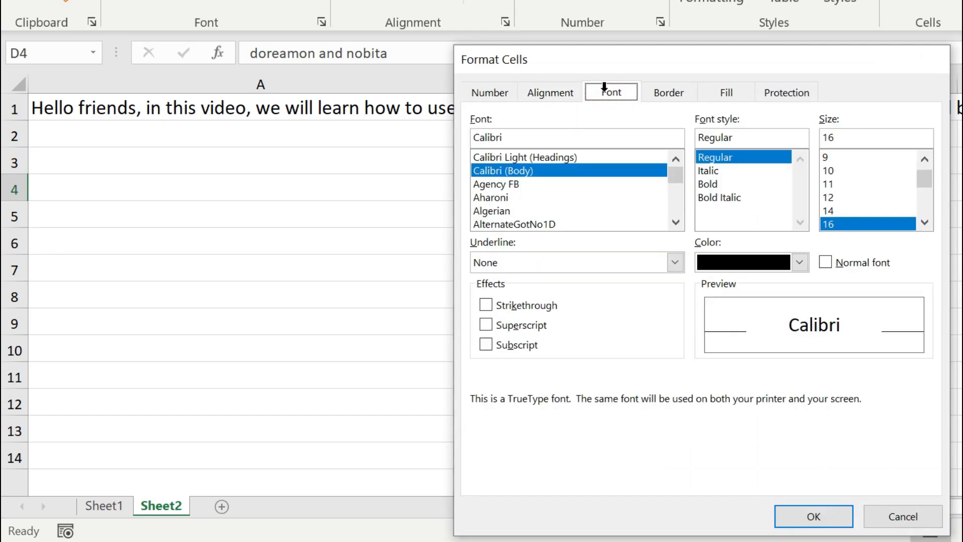
{"action": "key", "text": "Escape"}
Select the entries under the TEXT heading, B2:B12, on Sheet1.
{"action": "key", "text": "ctrl+Page_Up"}
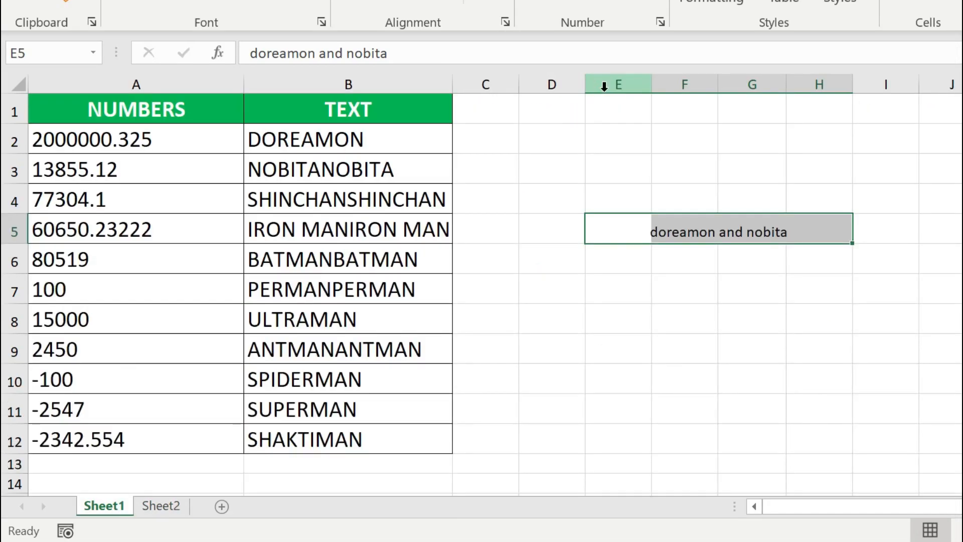
{"action": "left_click", "coordinate": [403, 142]}
{"action": "key", "text": "ctrl+shift+Down"}
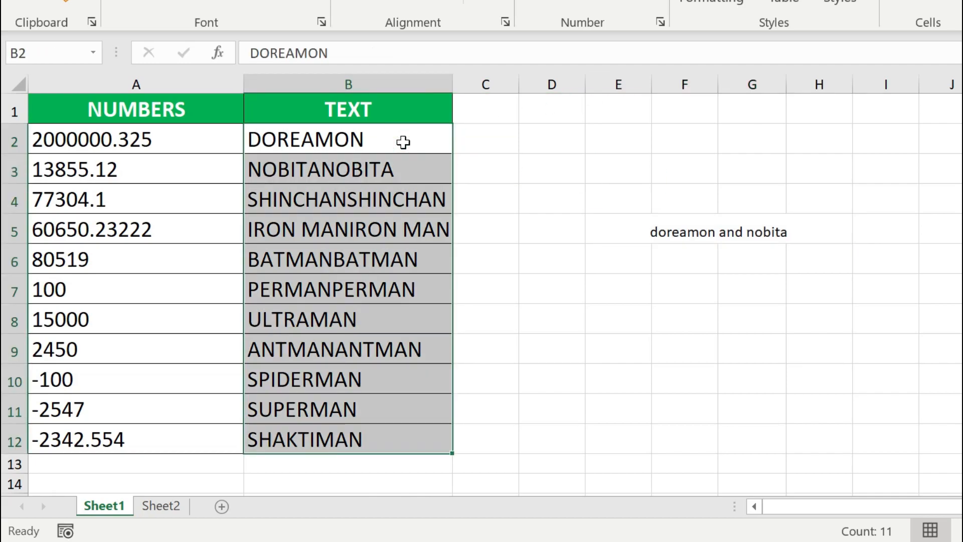
Choose the Algerian font in Bold style at size 28 for the cells B2:B12.
{"action": "key", "text": "ctrl+1"}
{"action": "left_click", "coordinate": [613, 93]}
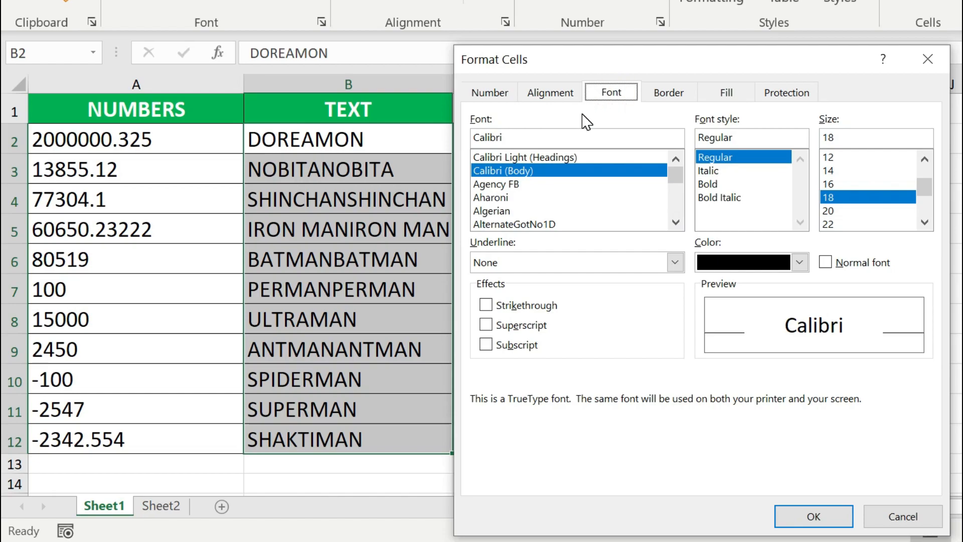
{"action": "left_click", "coordinate": [498, 211]}
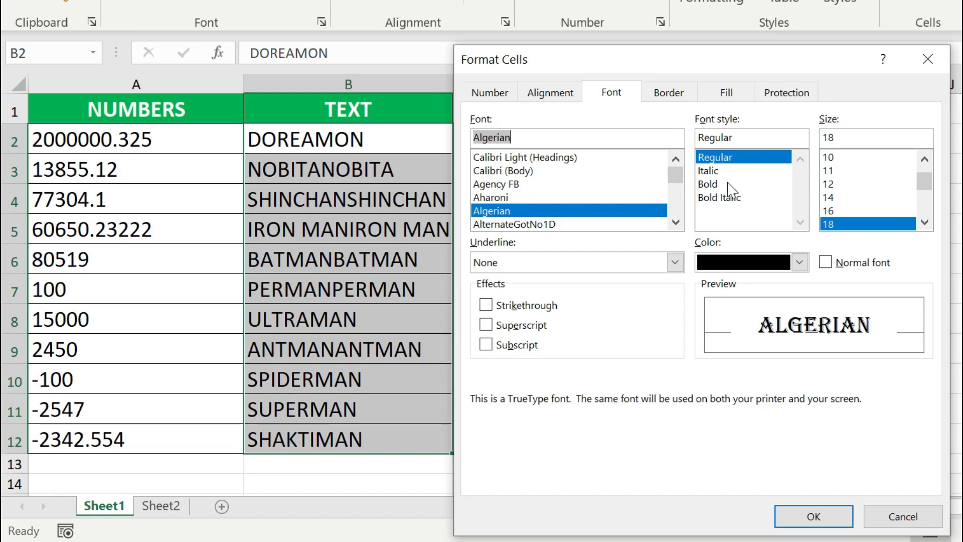
{"action": "left_click", "coordinate": [711, 185]}
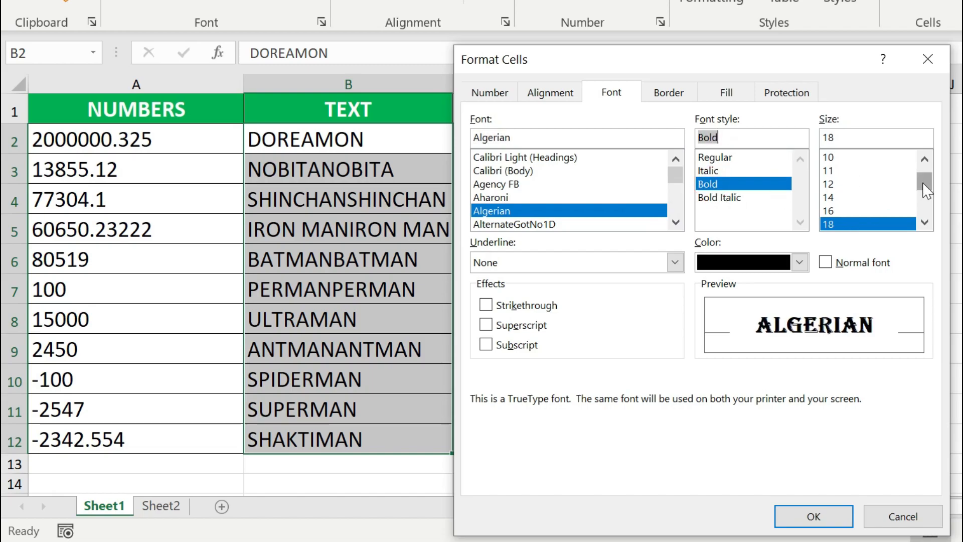
{"action": "scroll", "coordinate": [903, 198], "scroll_direction": "down", "scroll_amount": 2}
{"action": "left_click", "coordinate": [835, 197]}
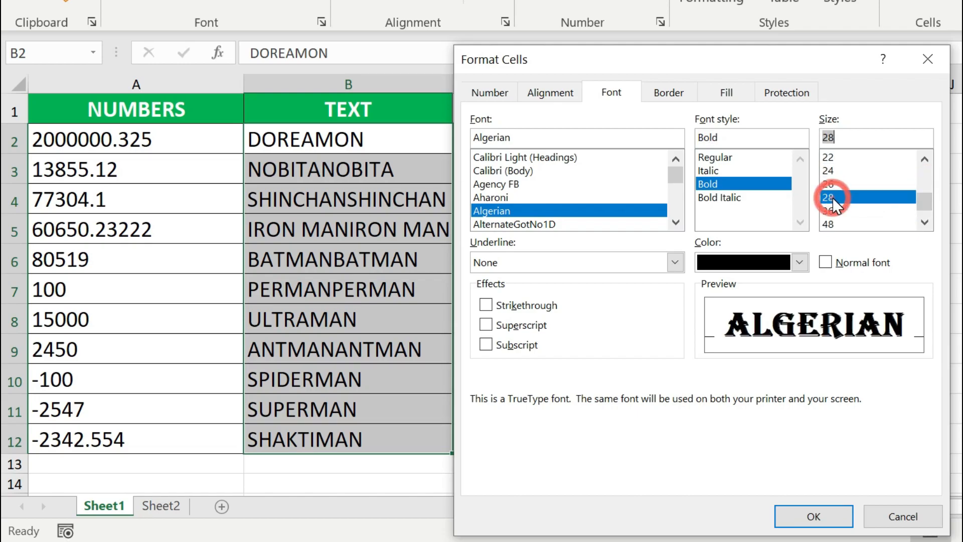
Add a Double underline and red font color to B2:B12, and apply the font formatting.
{"action": "left_click", "coordinate": [674, 263]}
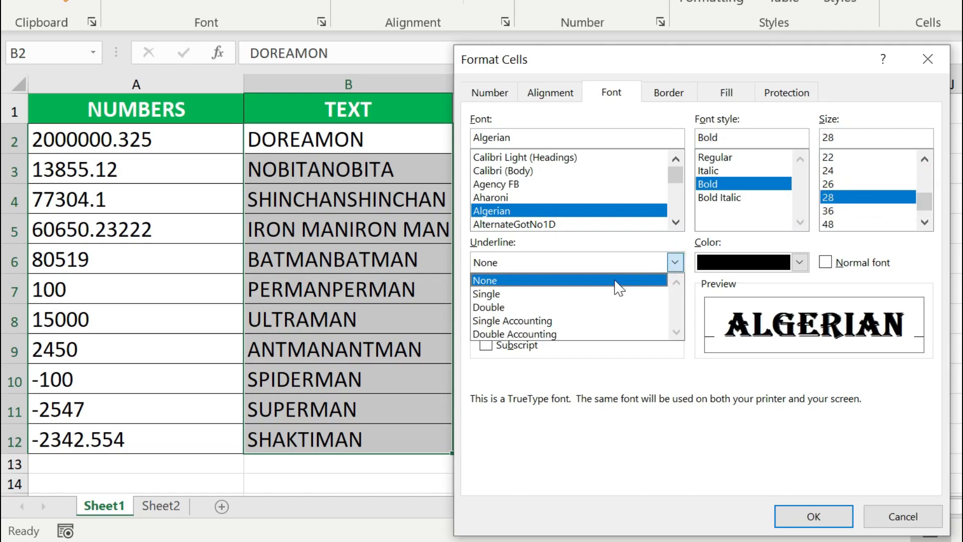
{"action": "left_click", "coordinate": [492, 304]}
{"action": "left_click", "coordinate": [800, 262]}
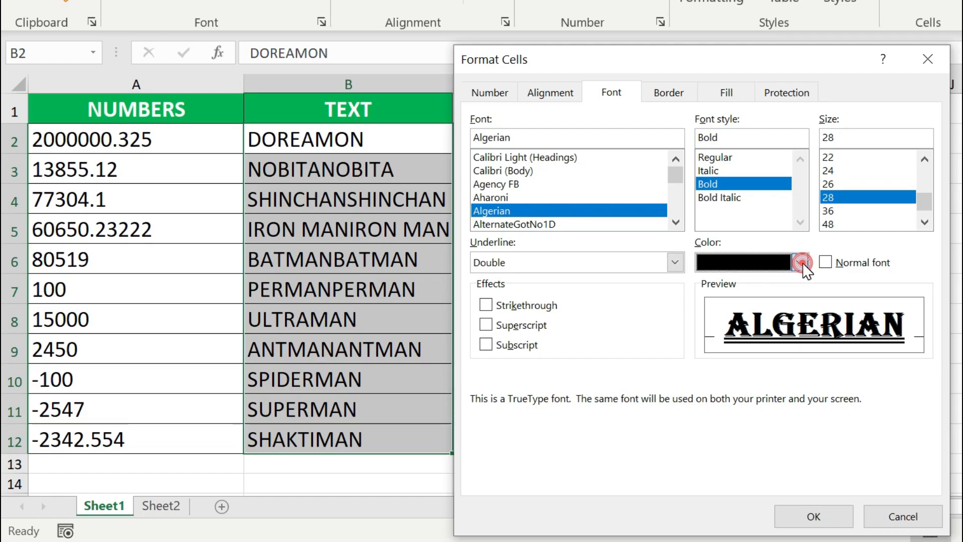
{"action": "left_click", "coordinate": [724, 202]}
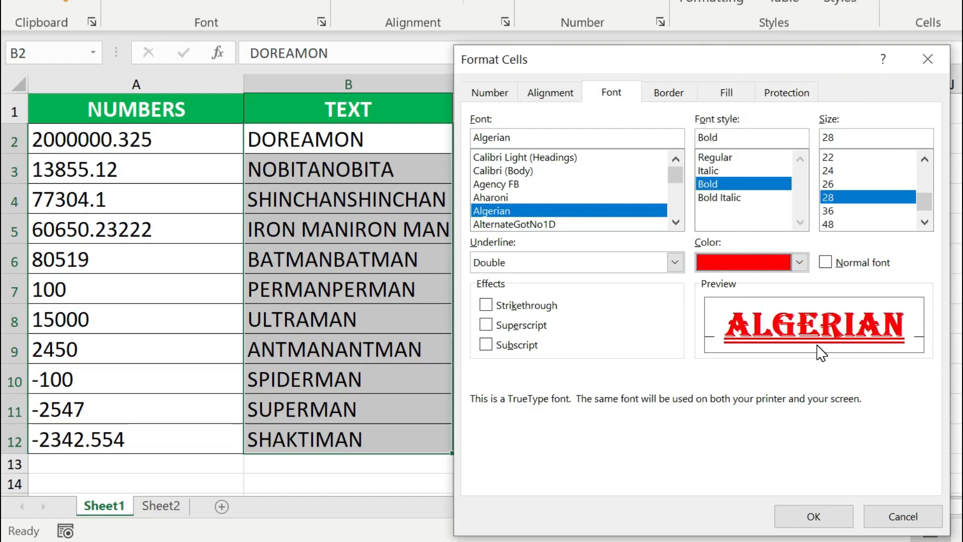
{"action": "left_click", "coordinate": [812, 516]}
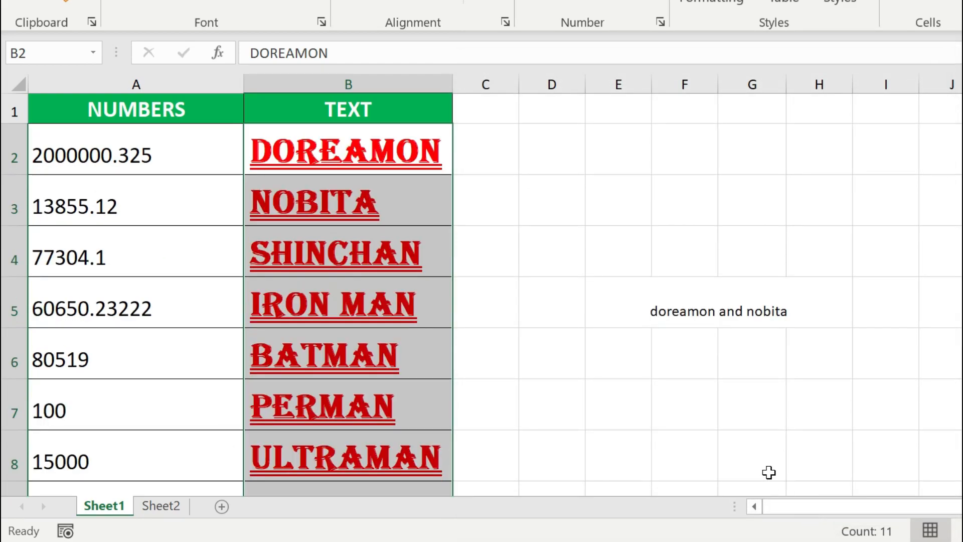
Undo the font formatting applied to the TEXT entries.
{"action": "left_click", "coordinate": [486, 267]}
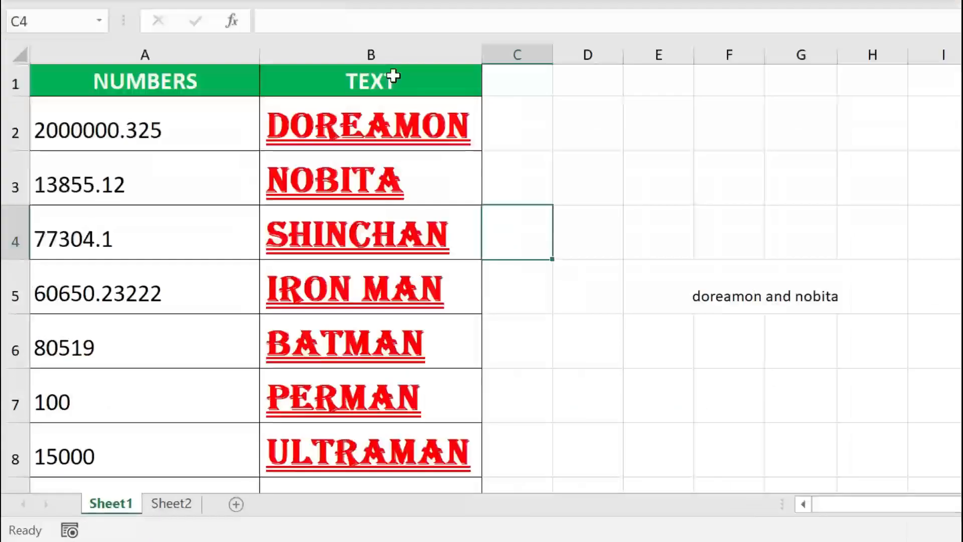
{"action": "key", "text": "ctrl+z"}
{"action": "key", "text": "ctrl+z"}
Apply the Strikethrough effect to the TEXT entries in B2:B12.
{"action": "key", "text": "ctrl+1"}
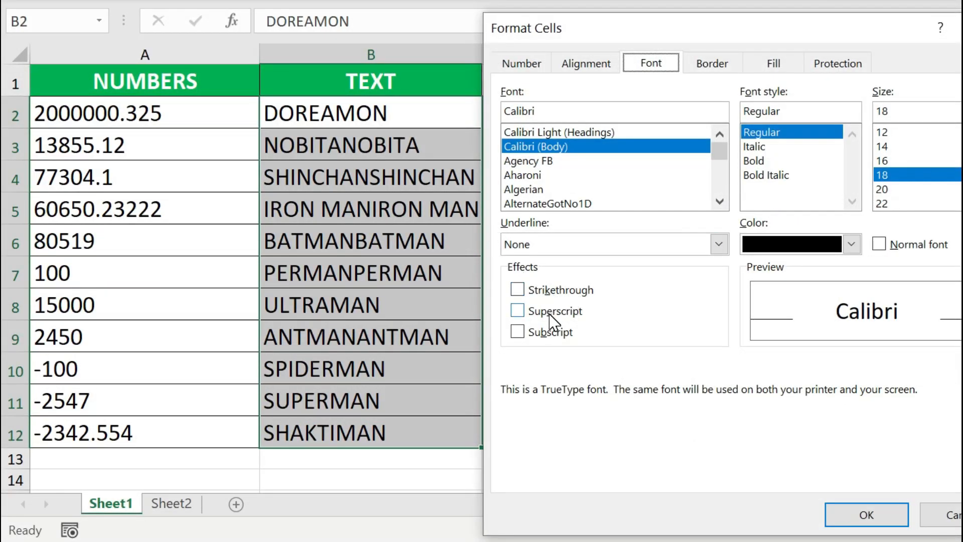
{"action": "left_click", "coordinate": [517, 289]}
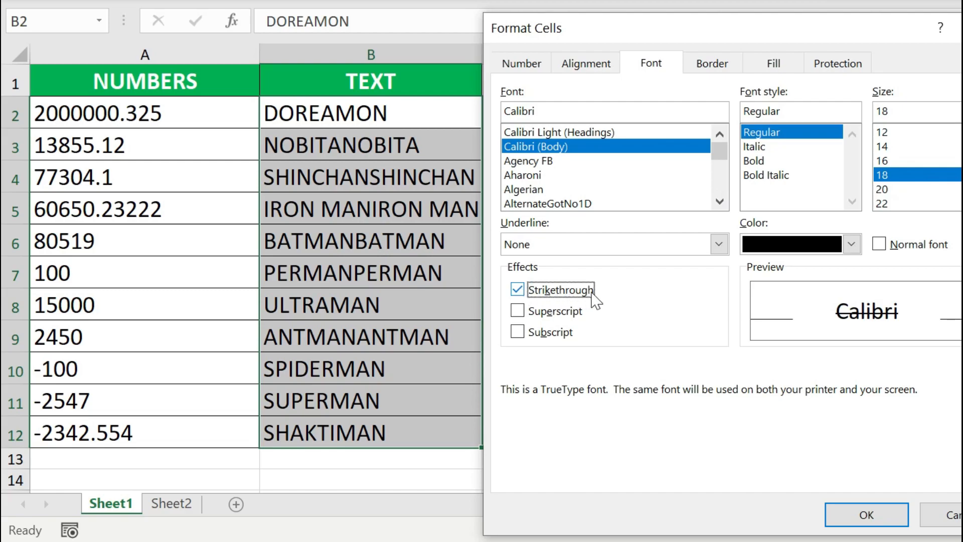
{"action": "left_click", "coordinate": [866, 522]}
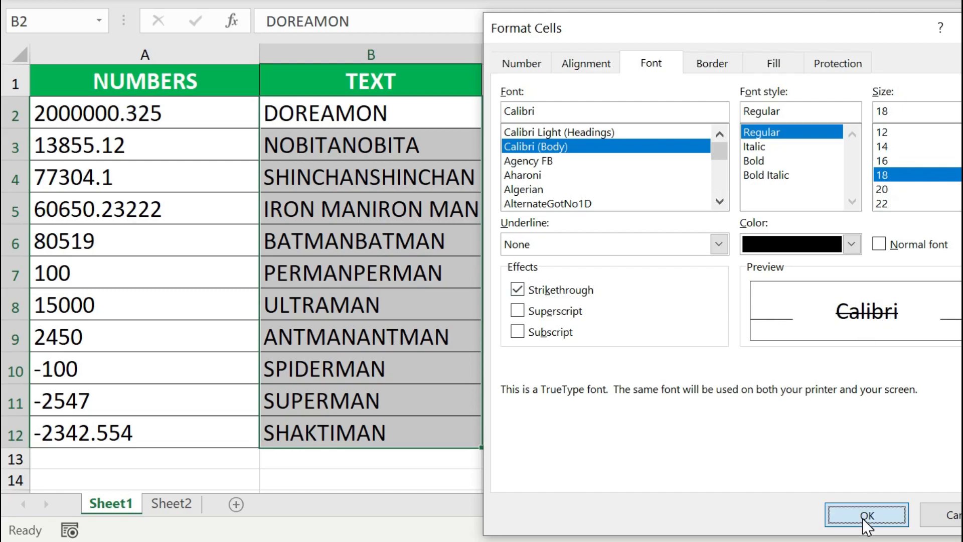
{"action": "left_click", "coordinate": [497, 186]}
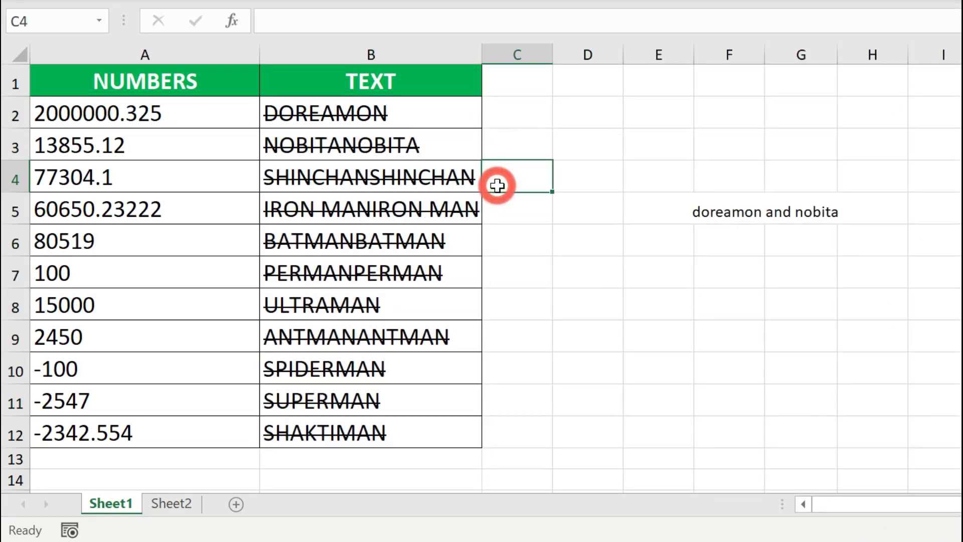
Enter 22 in cell E2 and H2O in cell G2.
{"action": "left_click", "coordinate": [656, 113]}
{"action": "type", "text": "22"}
{"action": "key", "text": "Return"}
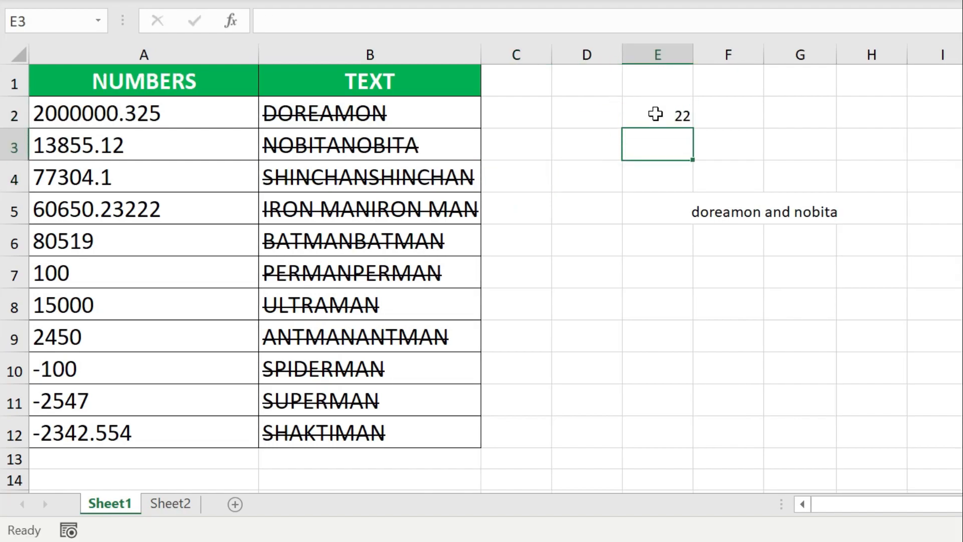
{"action": "key", "text": "Right"}
{"action": "key", "text": "Right"}
{"action": "key", "text": "Up"}
{"action": "type", "text": "H2O"}
{"action": "key", "text": "Return"}
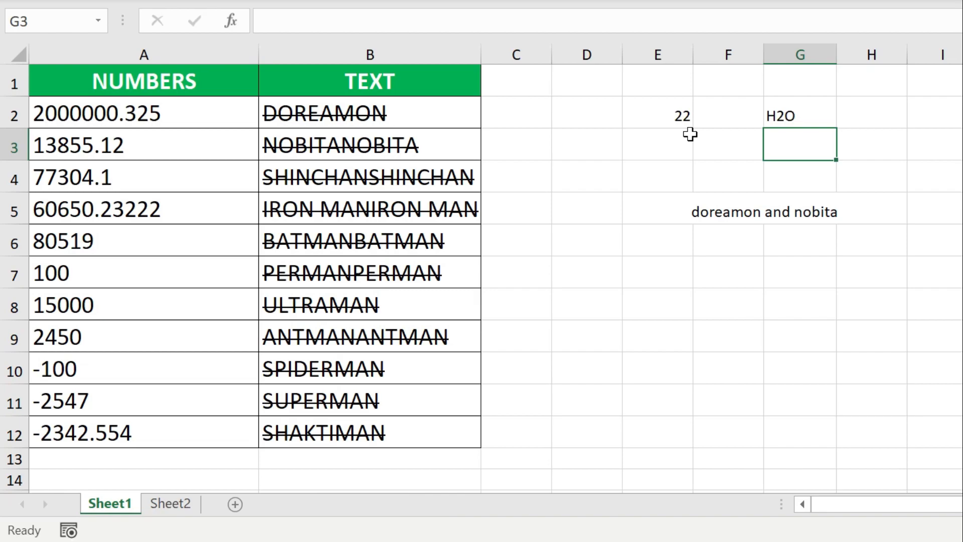
Change the number format of cell E2 to Text.
{"action": "left_click", "coordinate": [662, 116]}
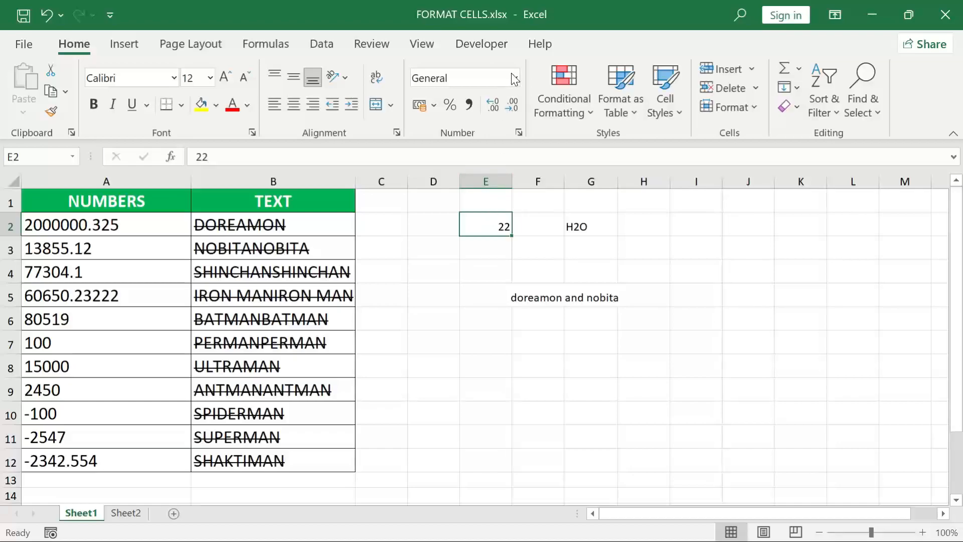
{"action": "left_click", "coordinate": [515, 77]}
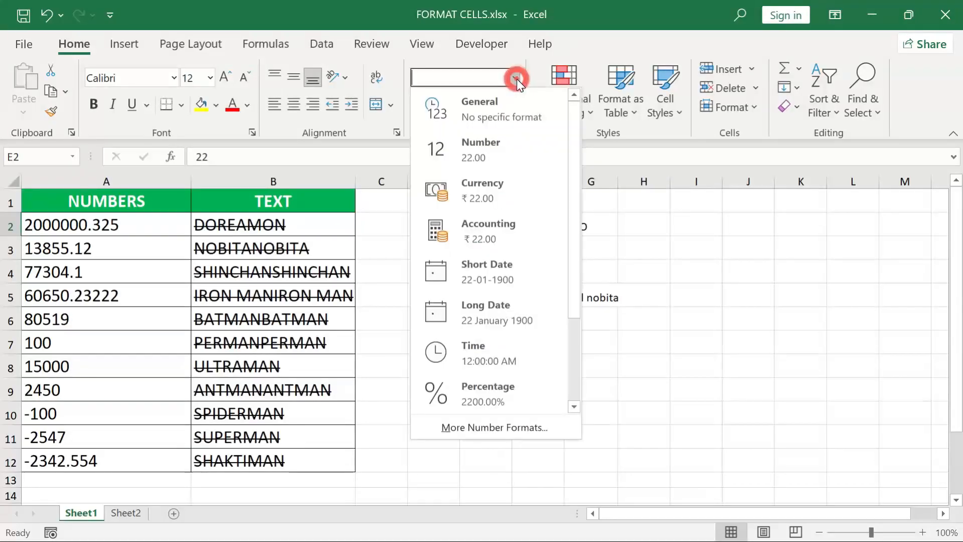
{"action": "scroll", "coordinate": [574, 129], "scroll_direction": "down", "scroll_amount": 3}
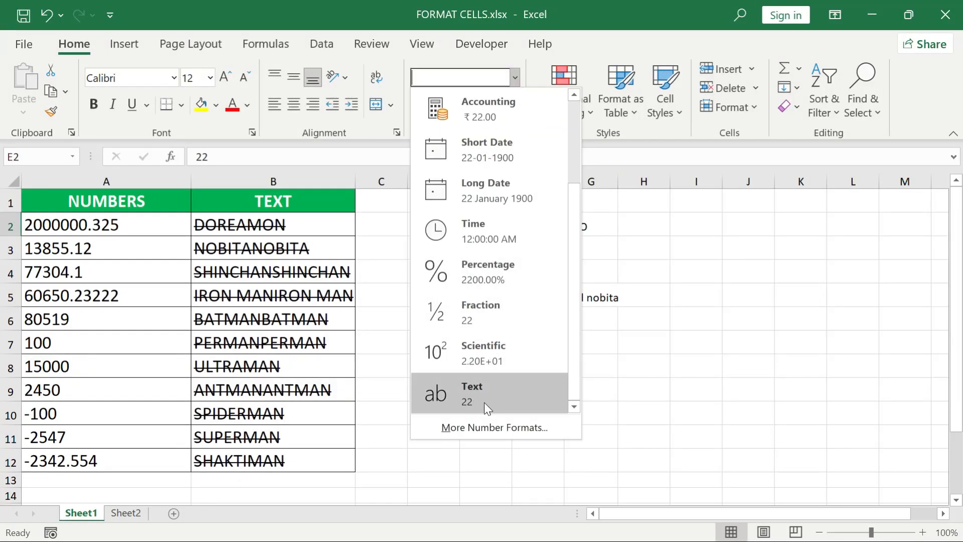
{"action": "left_click", "coordinate": [479, 404]}
Format only the last digit of 22 in cell E2 as Superscript.
{"action": "key", "text": "F2"}
{"action": "key", "text": "shift+Left"}
{"action": "key", "text": "ctrl+1"}
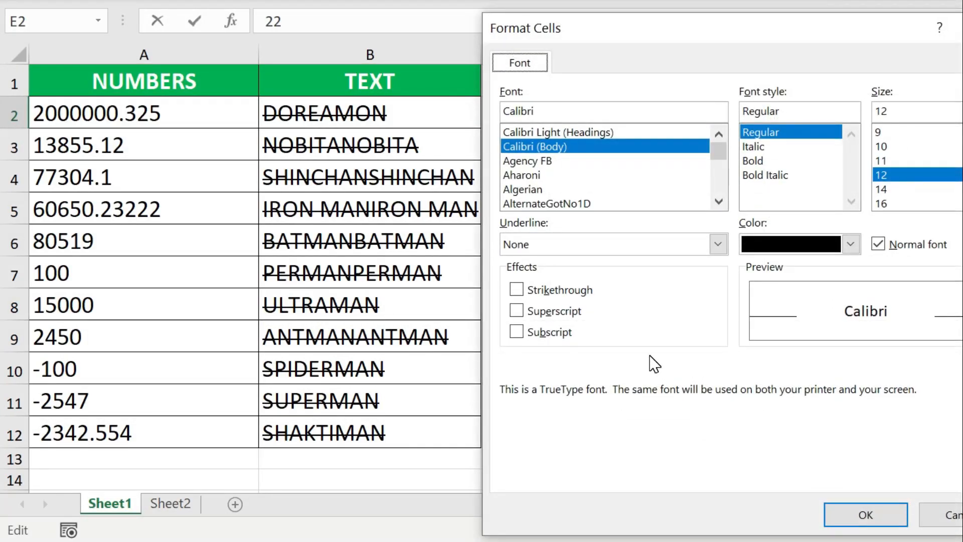
{"action": "left_click", "coordinate": [546, 313]}
{"action": "left_click", "coordinate": [843, 520]}
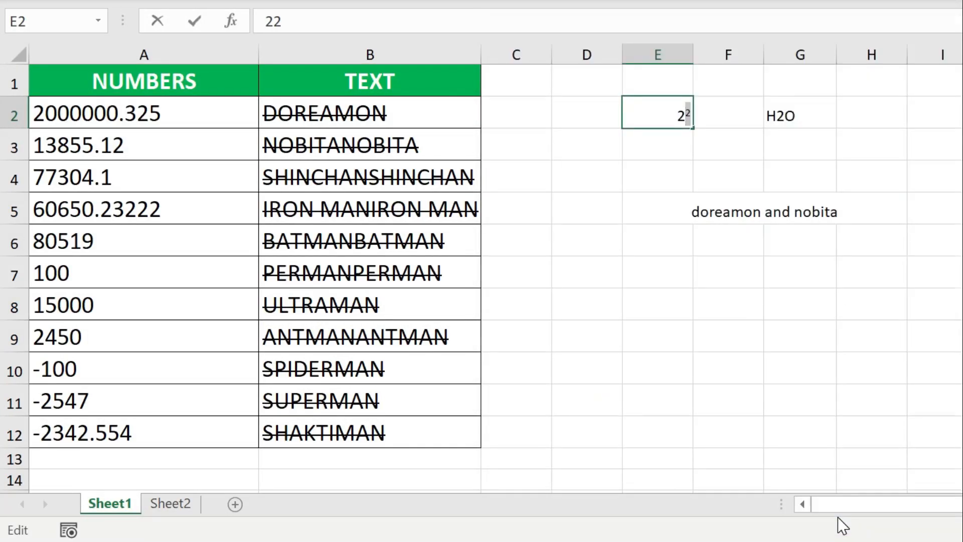
{"action": "key", "text": "Return"}
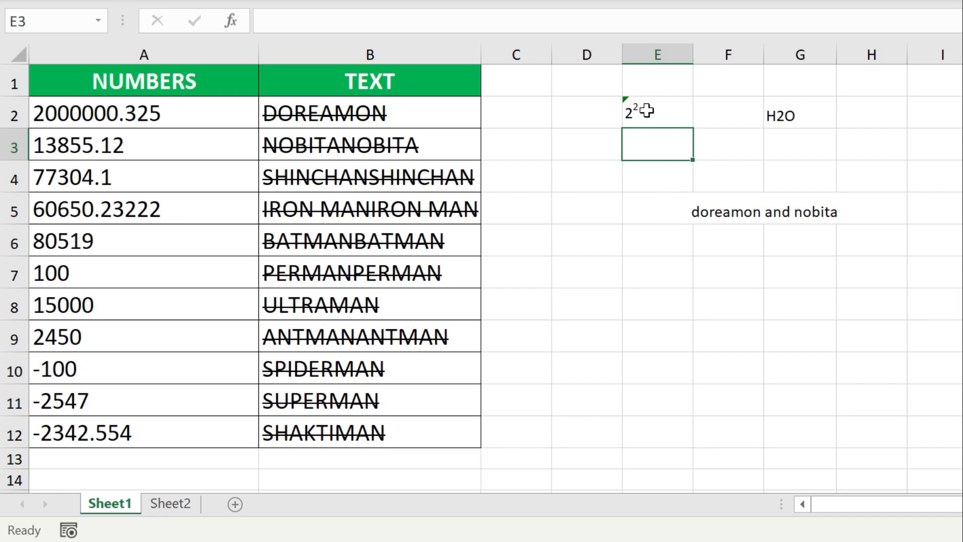
Format only the 2 of H2O in cell G2 as Subscript.
{"action": "double_click", "coordinate": [768, 114]}
{"action": "left_click_drag", "start_coordinate": [785, 116], "coordinate": [776, 115]}
{"action": "key", "text": "ctrl+1"}
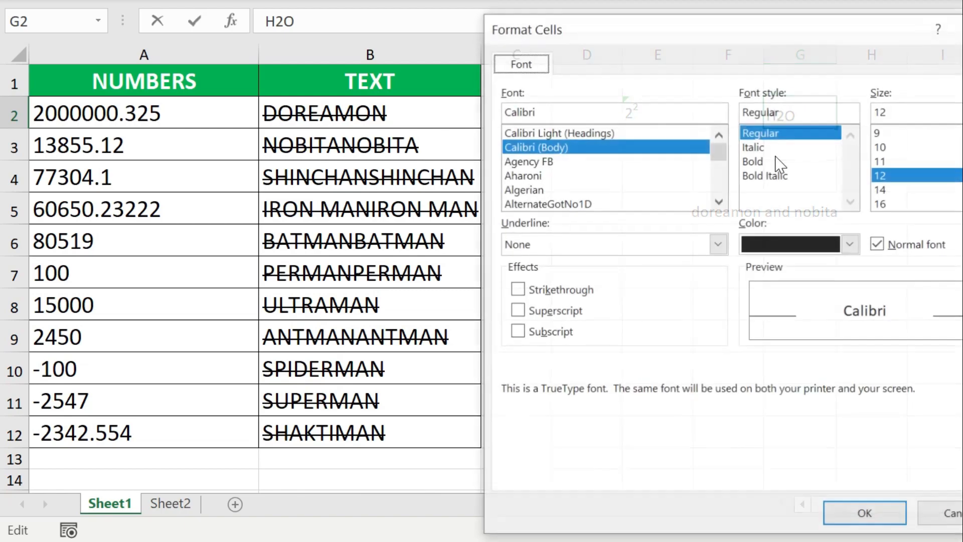
{"action": "left_click", "coordinate": [550, 334]}
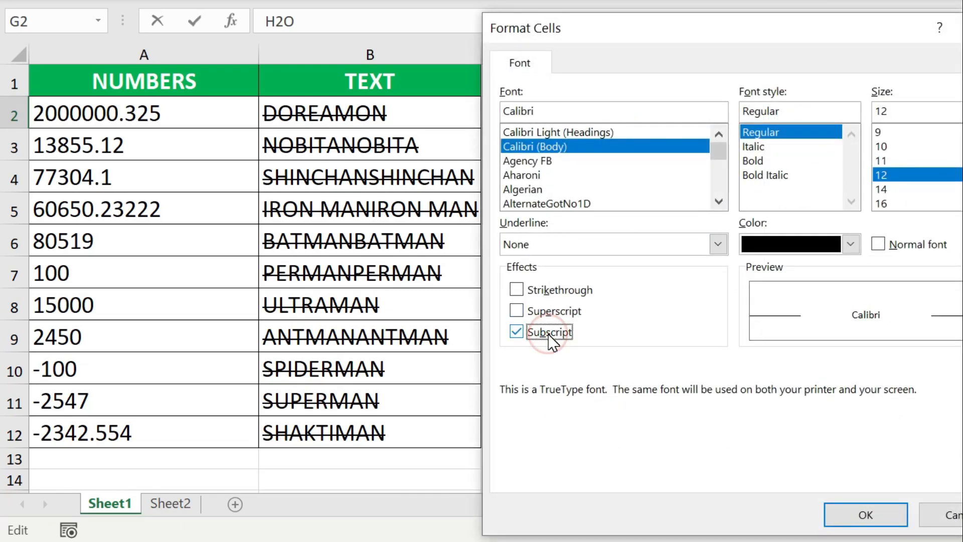
{"action": "left_click", "coordinate": [863, 516]}
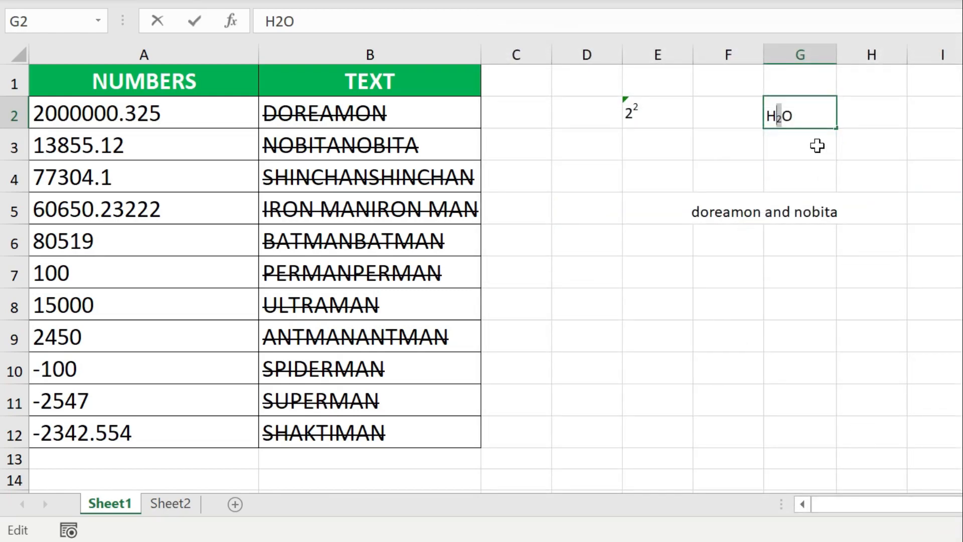
{"action": "left_click", "coordinate": [806, 132]}
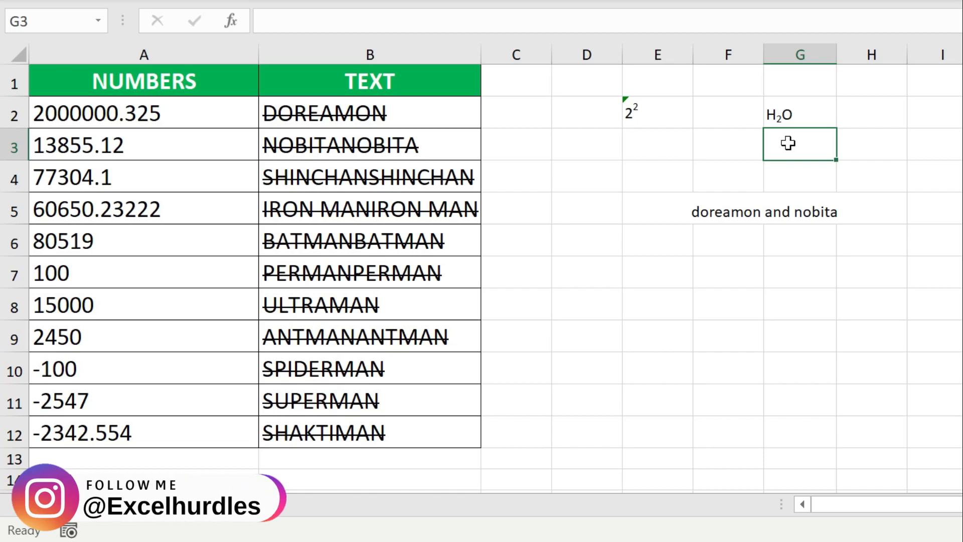
Give the range G8:H9 an outline border in the thick solid line style with light blue colour.
{"action": "left_click", "coordinate": [792, 309]}
{"action": "key", "text": "shift+Right"}
{"action": "key", "text": "shift+Down"}
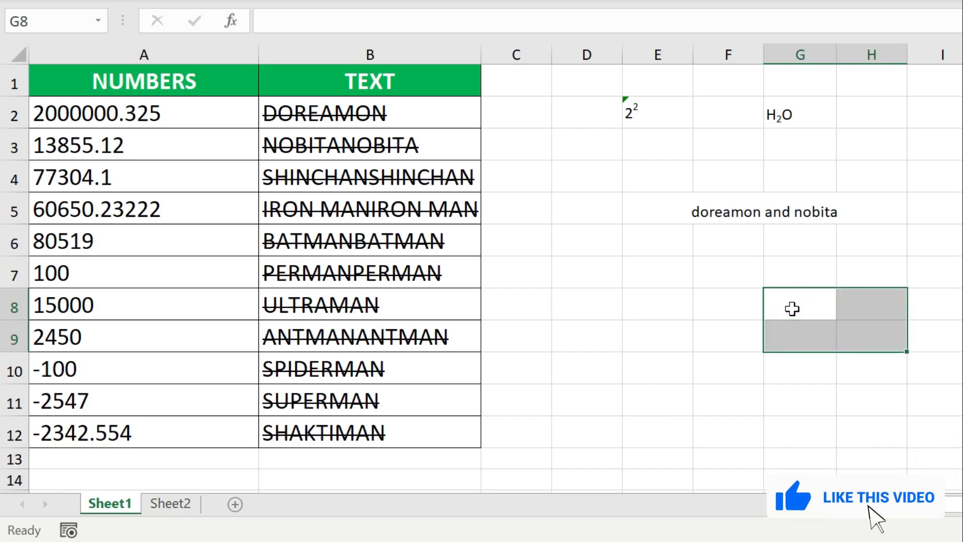
{"action": "key", "text": "ctrl+1"}
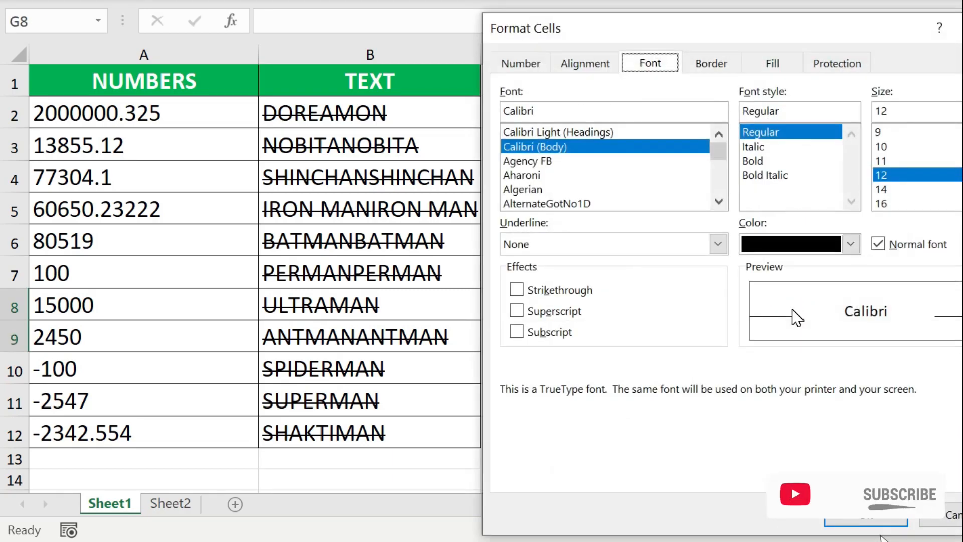
{"action": "left_click", "coordinate": [715, 66]}
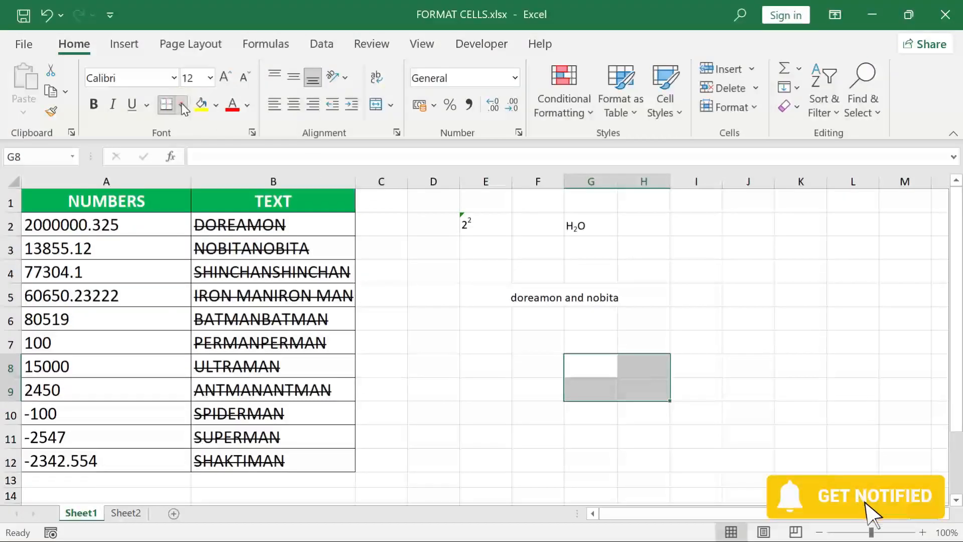
{"action": "left_click", "coordinate": [183, 105]}
{"action": "left_click", "coordinate": [217, 195]}
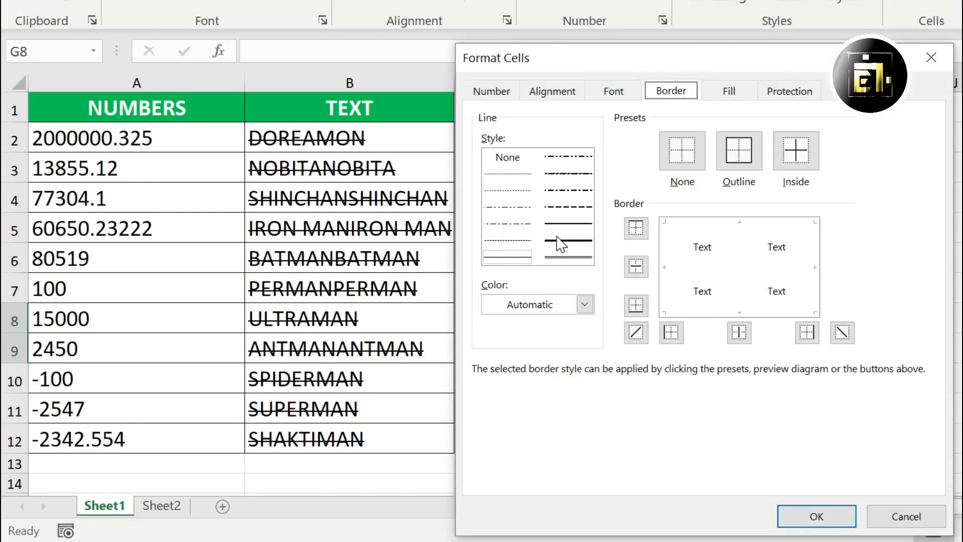
{"action": "left_click", "coordinate": [559, 239]}
{"action": "left_click", "coordinate": [586, 305]}
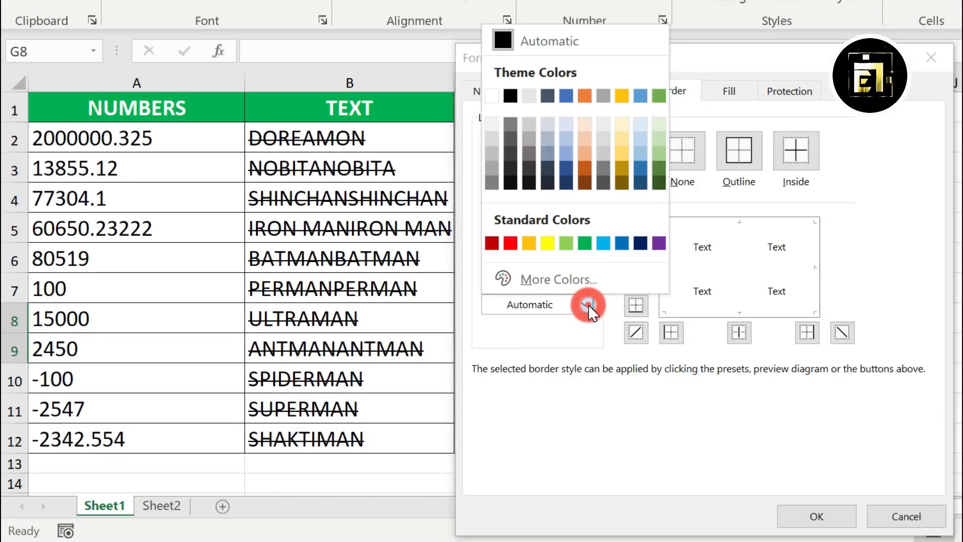
{"action": "left_click", "coordinate": [605, 244]}
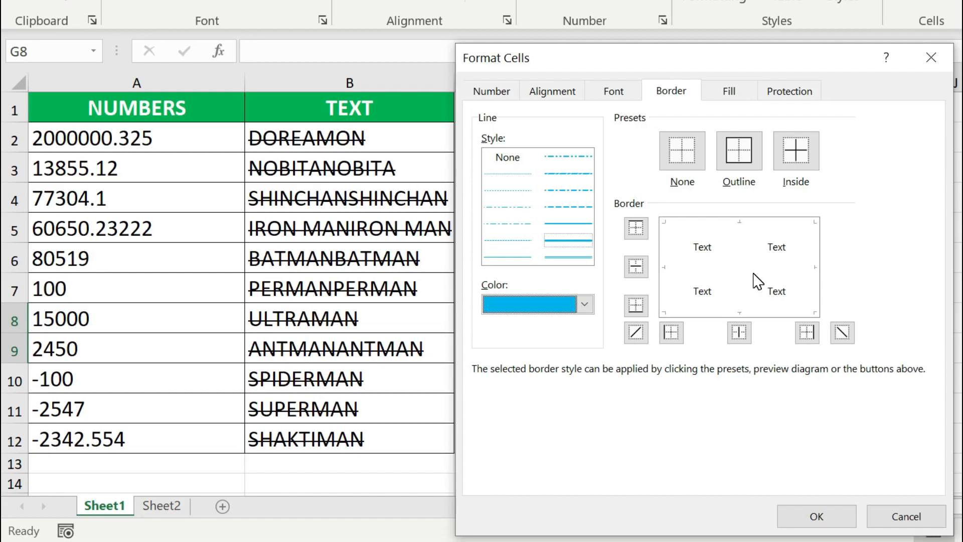
{"action": "left_click", "coordinate": [742, 163]}
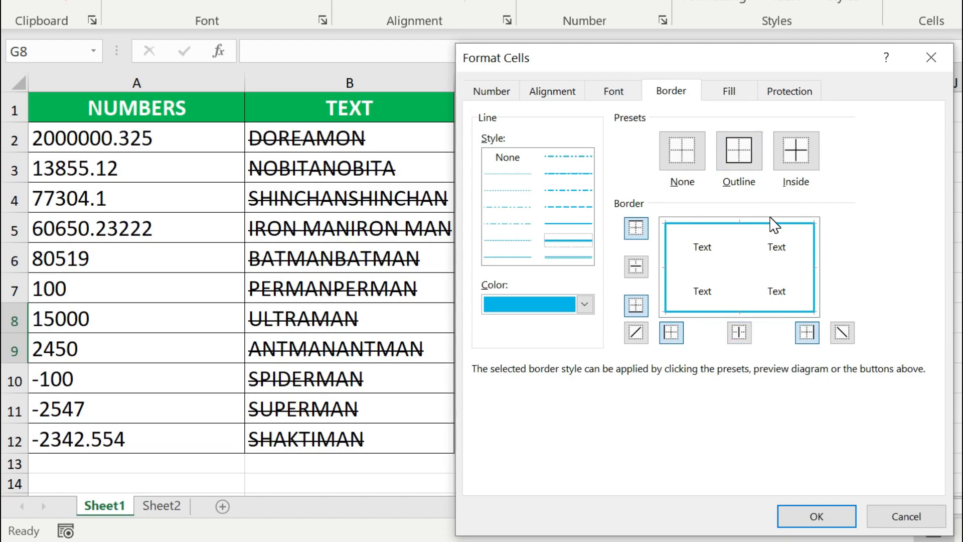
Add diagonal borders in both directions and the inside borders to the selected range.
{"action": "left_click", "coordinate": [636, 333]}
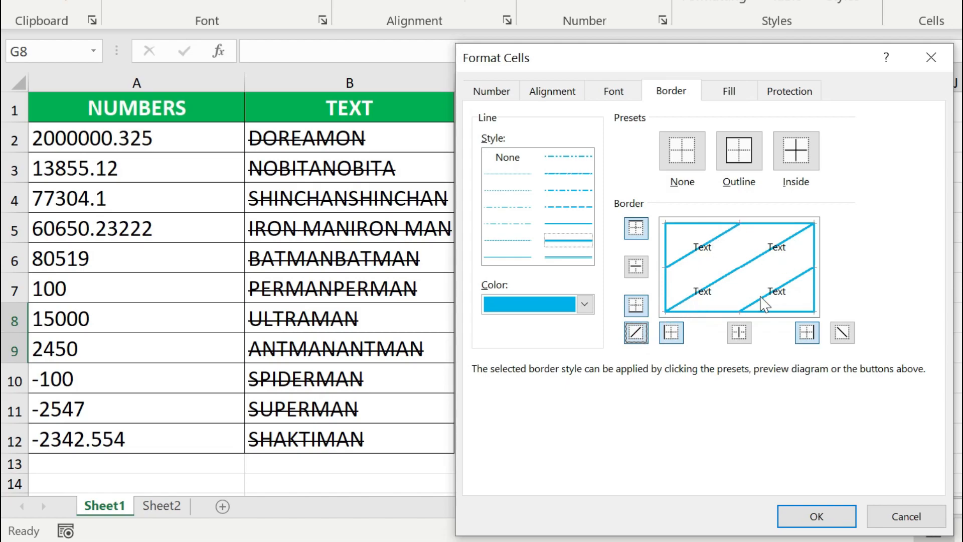
{"action": "left_click", "coordinate": [843, 334]}
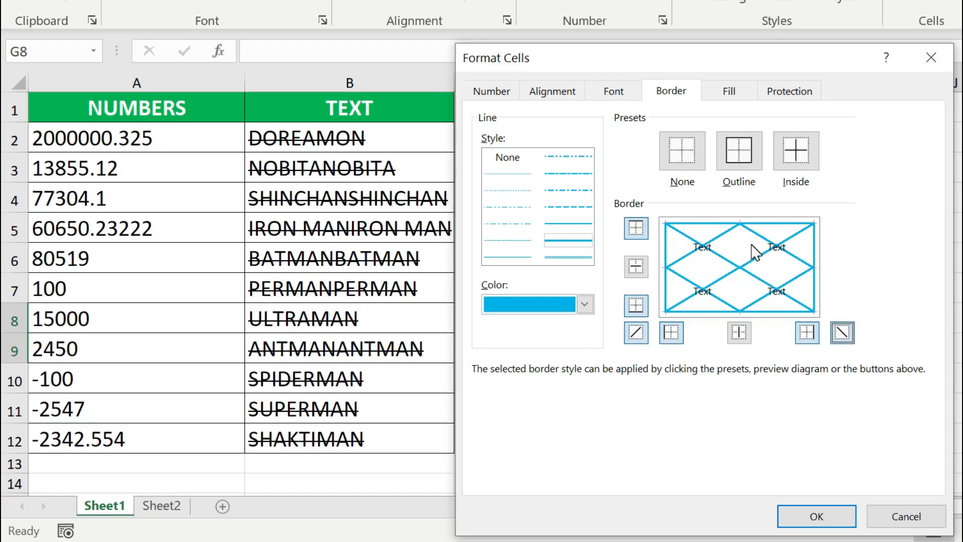
{"action": "left_click", "coordinate": [795, 151]}
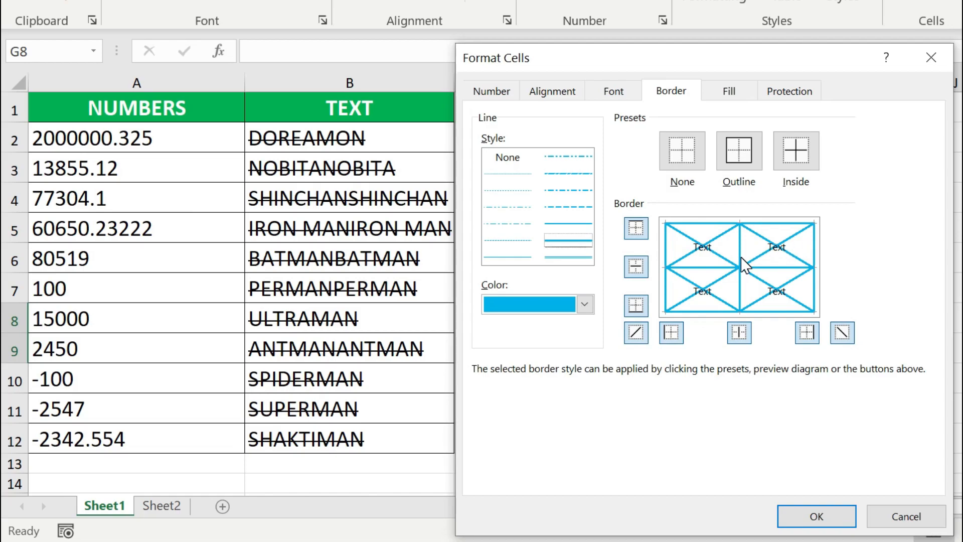
Remove the upward diagonal, inside horizontal and inside vertical borders from the selected range, and apply the border settings.
{"action": "left_click", "coordinate": [637, 333]}
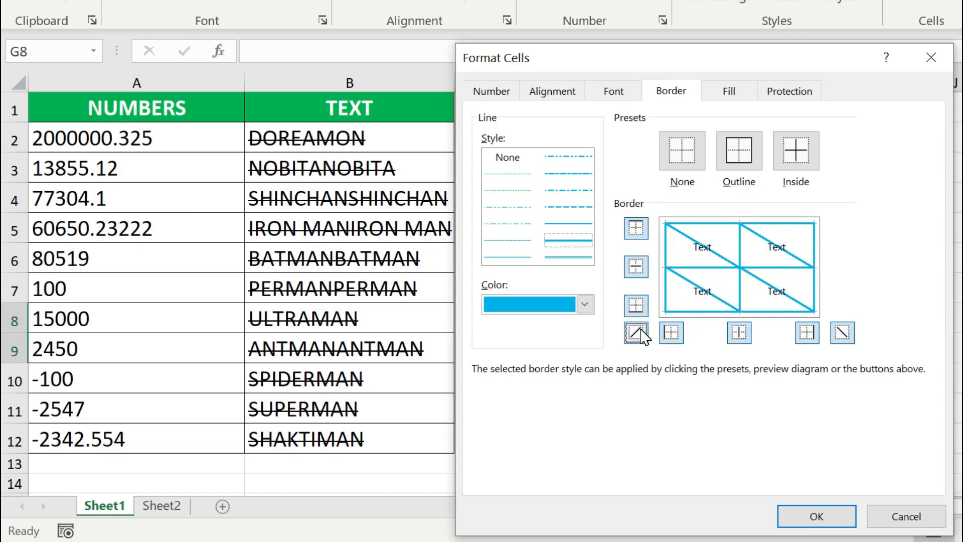
{"action": "left_click", "coordinate": [640, 269]}
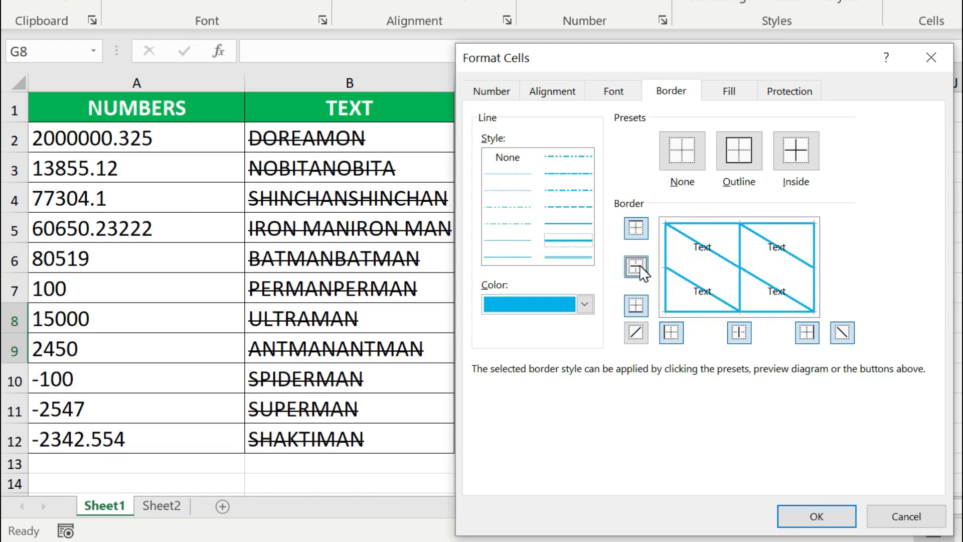
{"action": "left_click", "coordinate": [740, 331]}
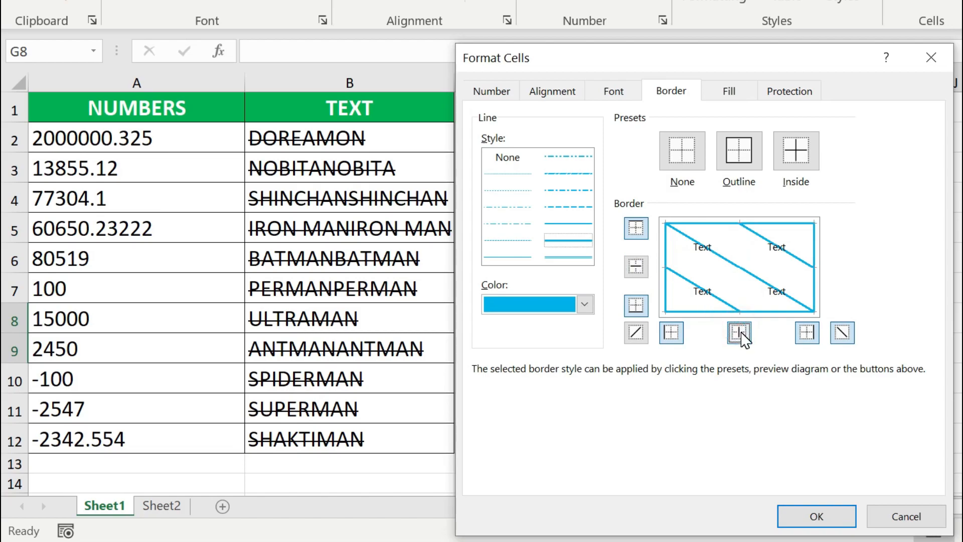
{"action": "left_click", "coordinate": [805, 516]}
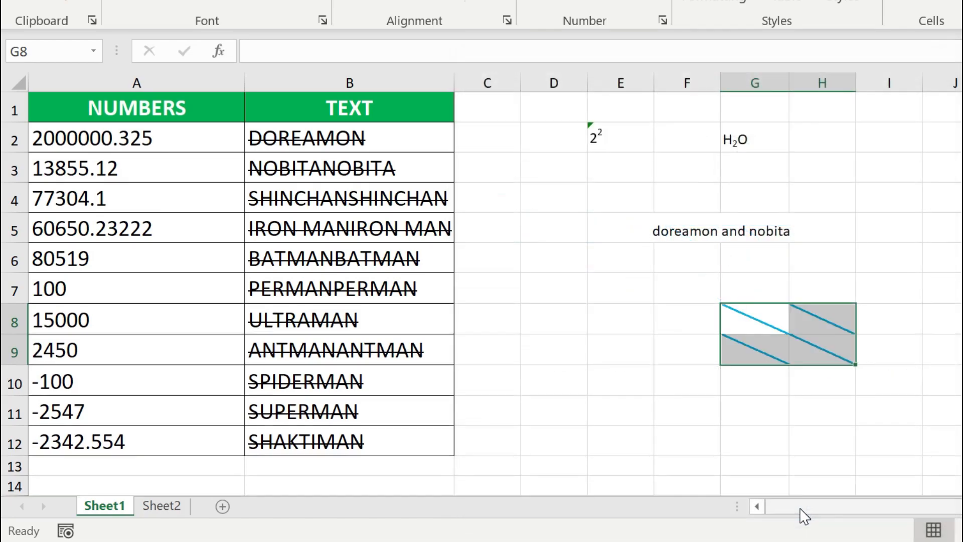
{"action": "left_click", "coordinate": [798, 417]}
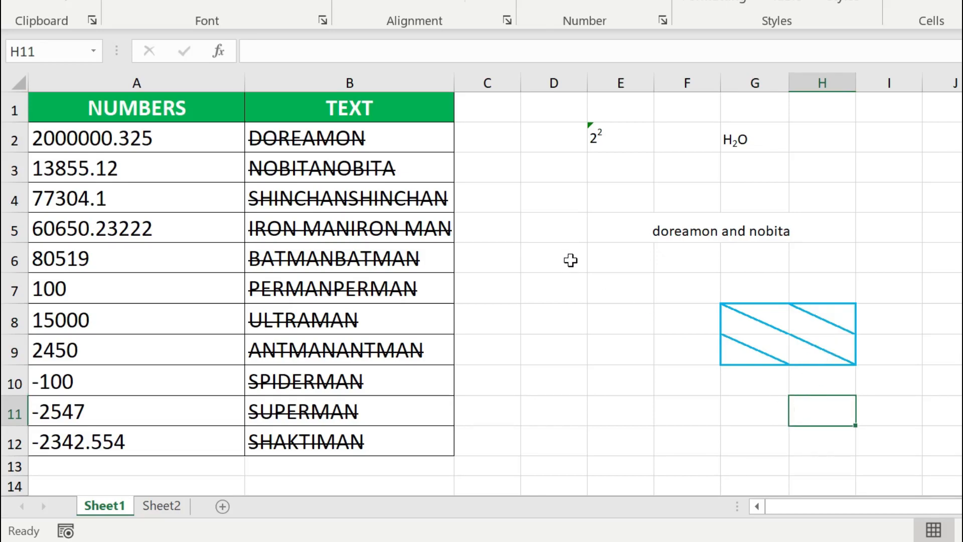
Set up a two-colour gradient fill for B2:B12, using red as Color 1 and orange as Color 2.
{"action": "left_click", "coordinate": [395, 141]}
{"action": "key", "text": "ctrl+shift+Down"}
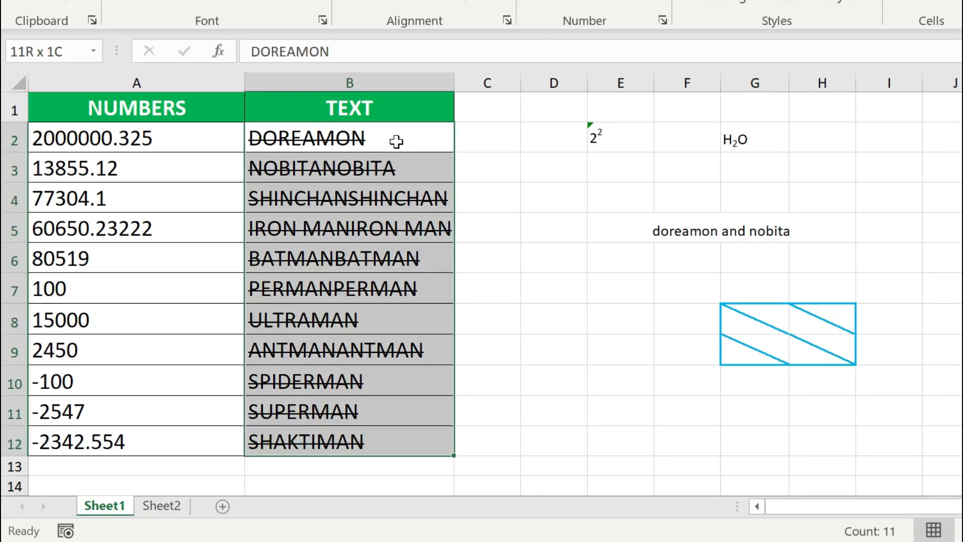
{"action": "key", "text": "ctrl+1"}
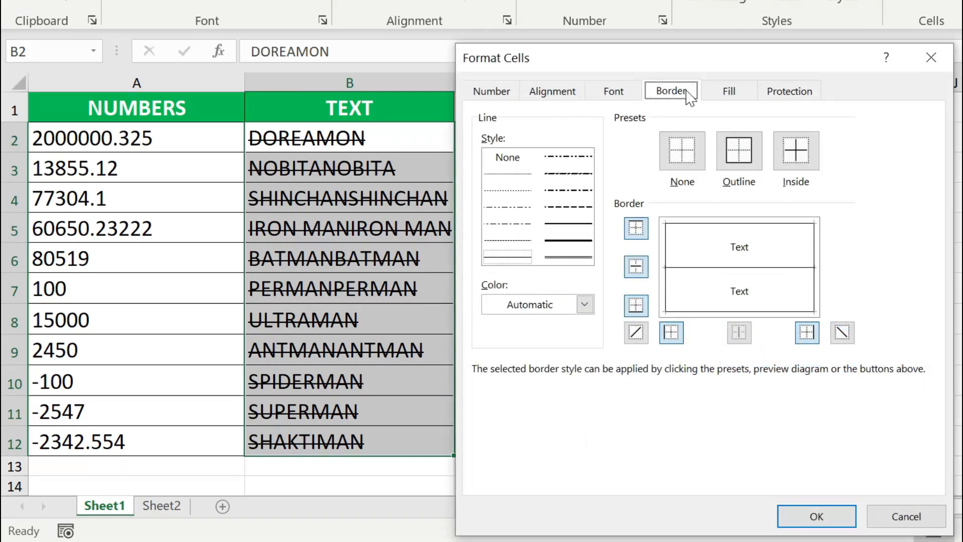
{"action": "left_click", "coordinate": [730, 90]}
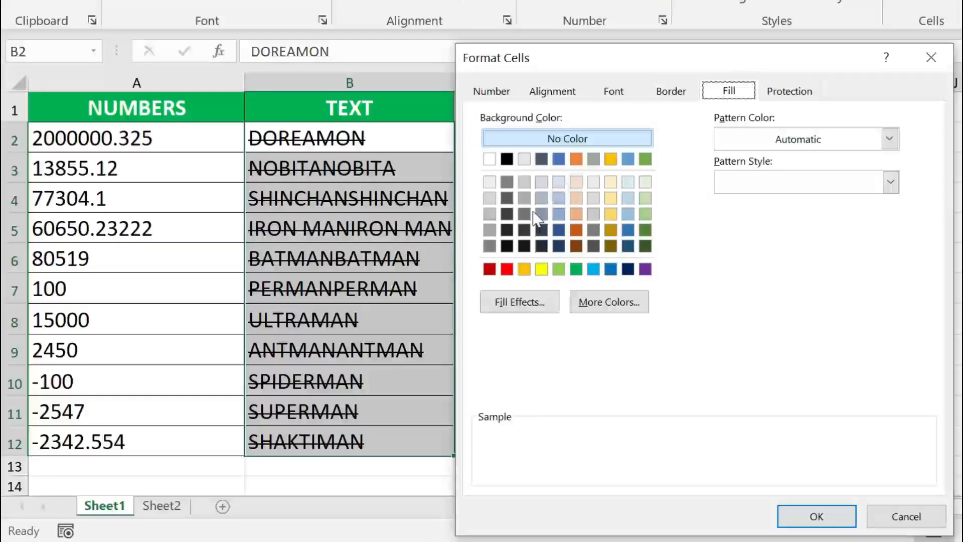
{"action": "left_click", "coordinate": [533, 303]}
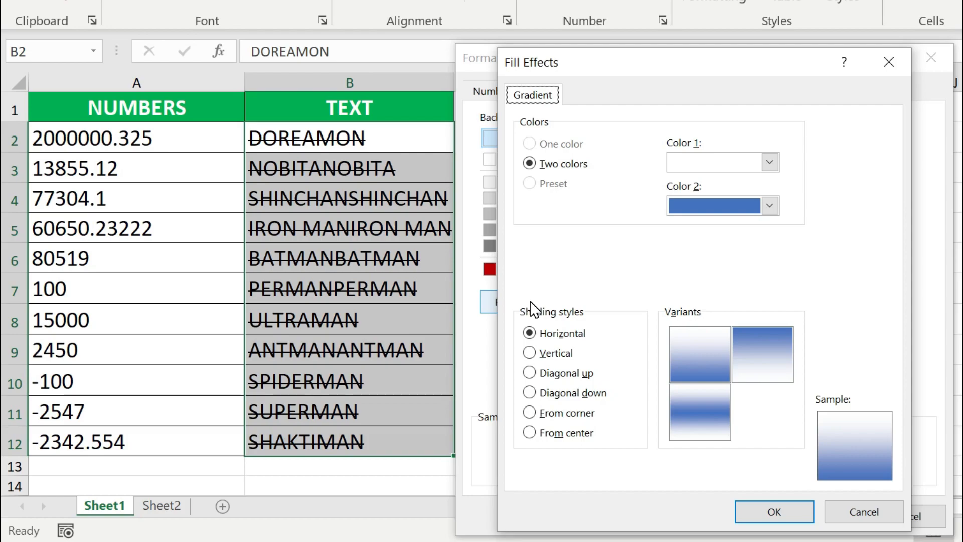
{"action": "left_click", "coordinate": [770, 162]}
{"action": "left_click", "coordinate": [697, 369]}
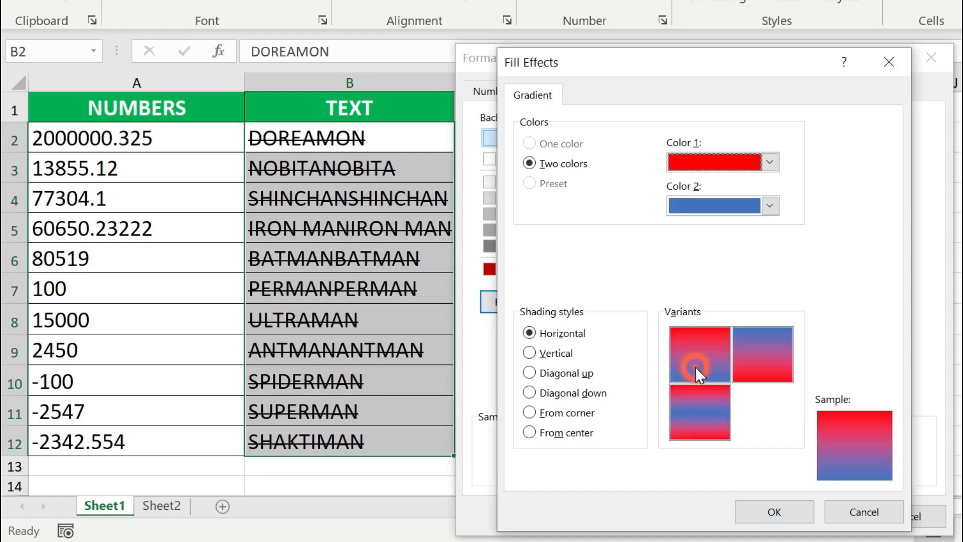
{"action": "left_click", "coordinate": [769, 206]}
{"action": "left_click", "coordinate": [717, 400]}
Try the gradient shading styles and apply the fill to B2:B12 with the Diagonal up style.
{"action": "left_click", "coordinate": [557, 354]}
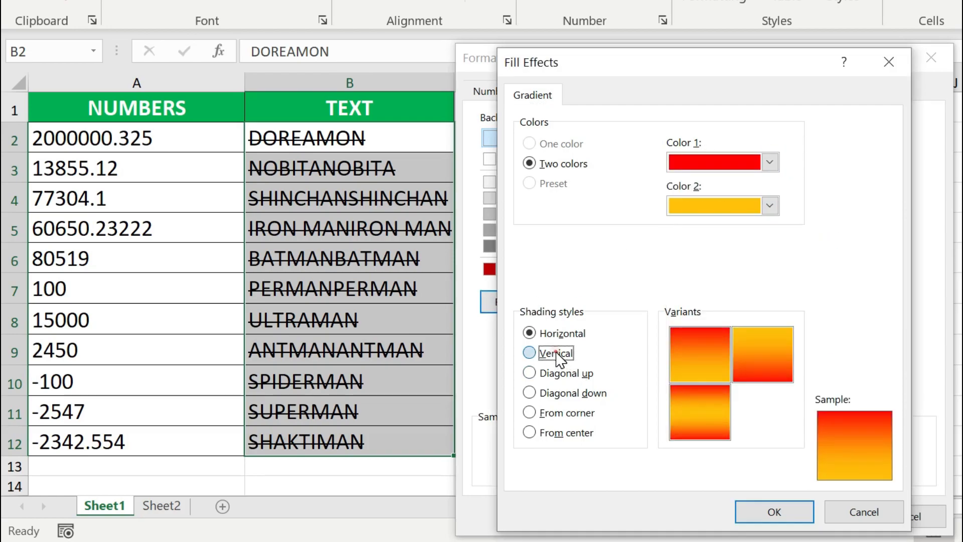
{"action": "left_click", "coordinate": [554, 373]}
{"action": "left_click", "coordinate": [557, 393]}
{"action": "left_click", "coordinate": [557, 412]}
{"action": "left_click", "coordinate": [557, 432]}
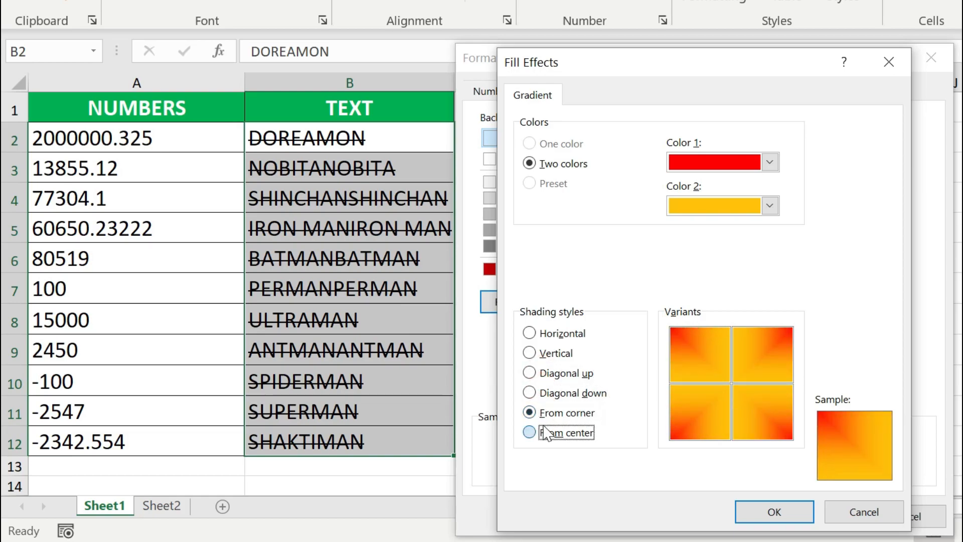
{"action": "left_click", "coordinate": [555, 374]}
{"action": "left_click", "coordinate": [773, 512]}
{"action": "left_click", "coordinate": [808, 517]}
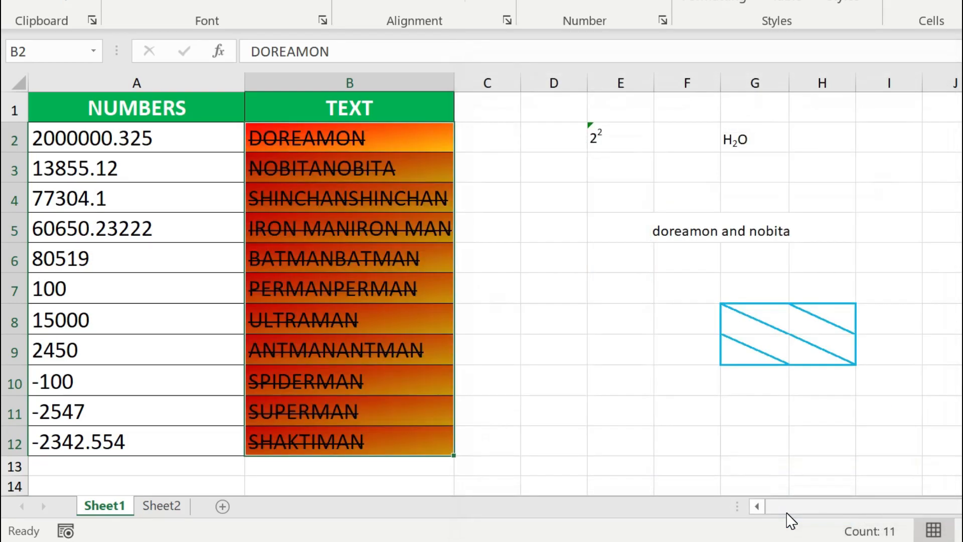
{"action": "left_click", "coordinate": [518, 223]}
Select B2:B12 again and open its cell formatting settings.
{"action": "left_click", "coordinate": [427, 136]}
{"action": "key", "text": "ctrl+shift+Down"}
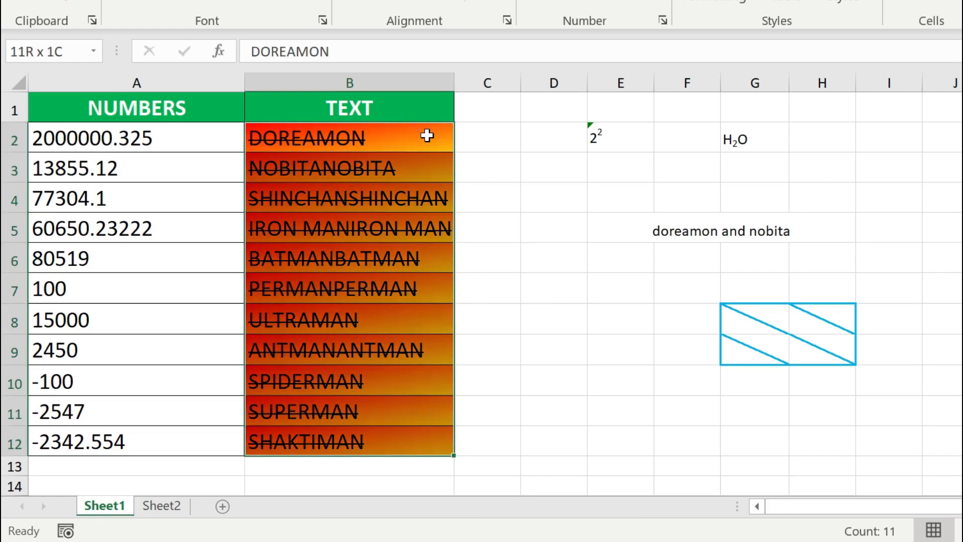
{"action": "key", "text": "ctrl+1"}
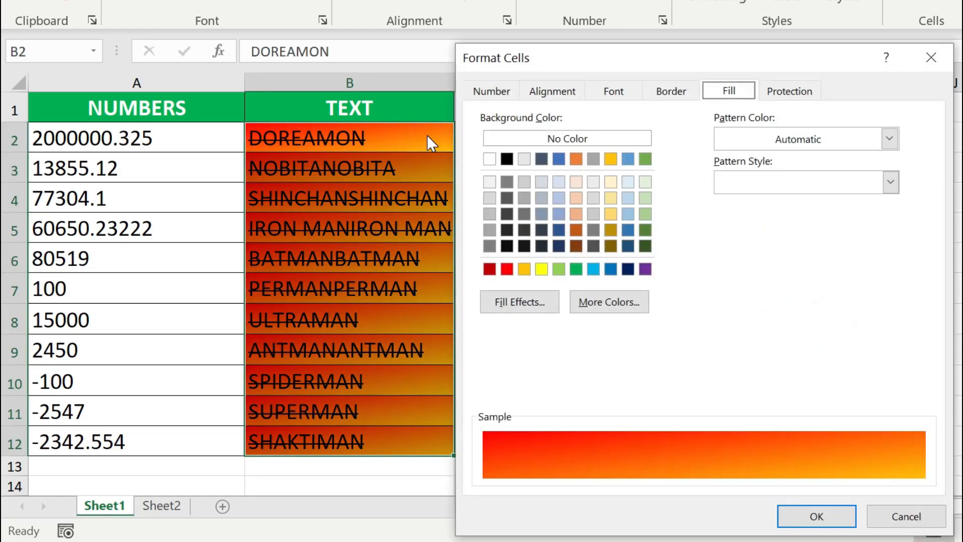
{"action": "left_click", "coordinate": [621, 303]}
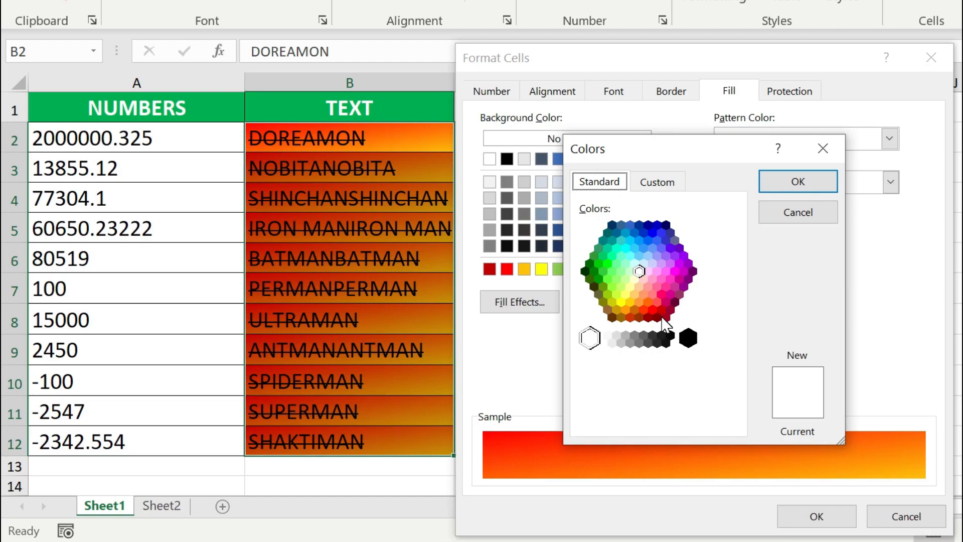
{"action": "left_click", "coordinate": [652, 183]}
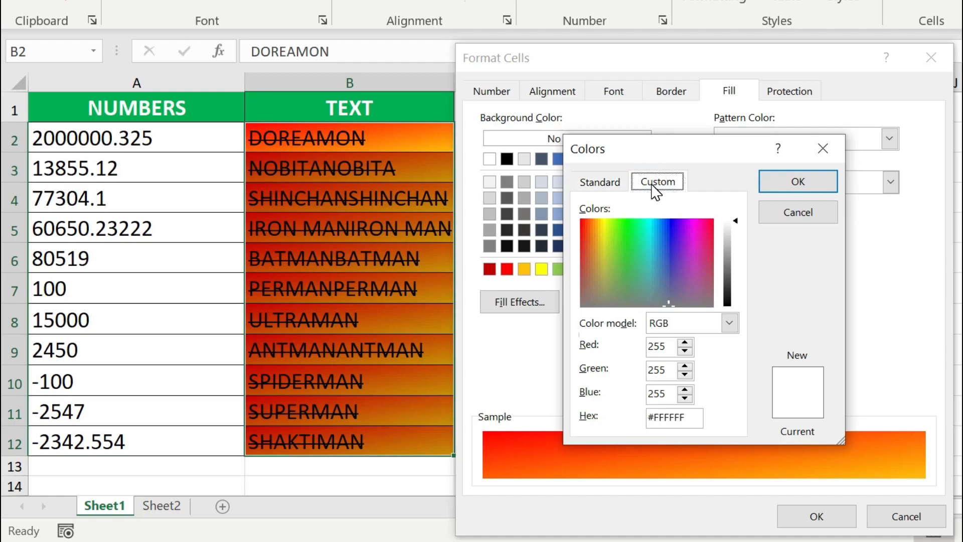
{"action": "left_click", "coordinate": [628, 219]}
{"action": "left_click", "coordinate": [601, 234]}
{"action": "left_click", "coordinate": [659, 252]}
{"action": "left_click", "coordinate": [685, 350]}
{"action": "left_click", "coordinate": [685, 350]}
{"action": "left_click", "coordinate": [685, 375]}
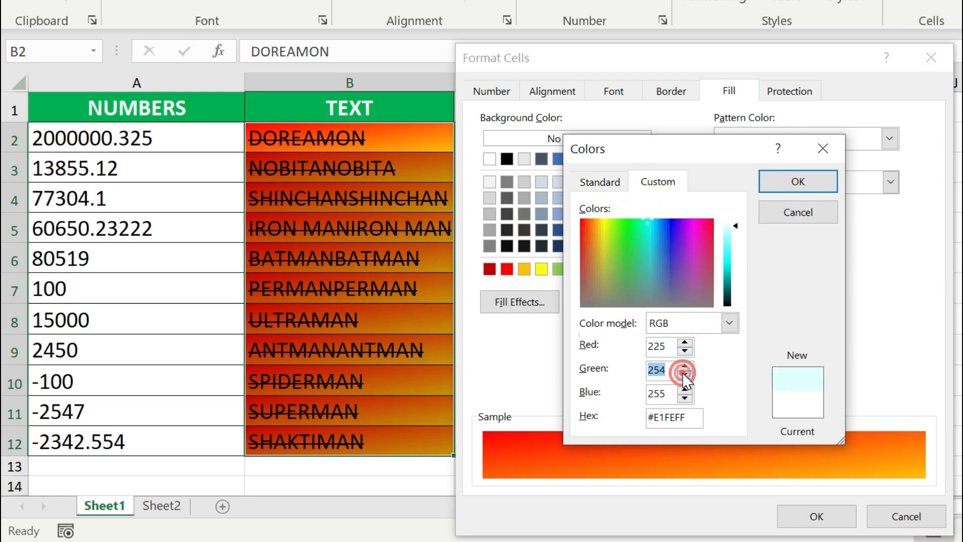
{"action": "left_click", "coordinate": [685, 398]}
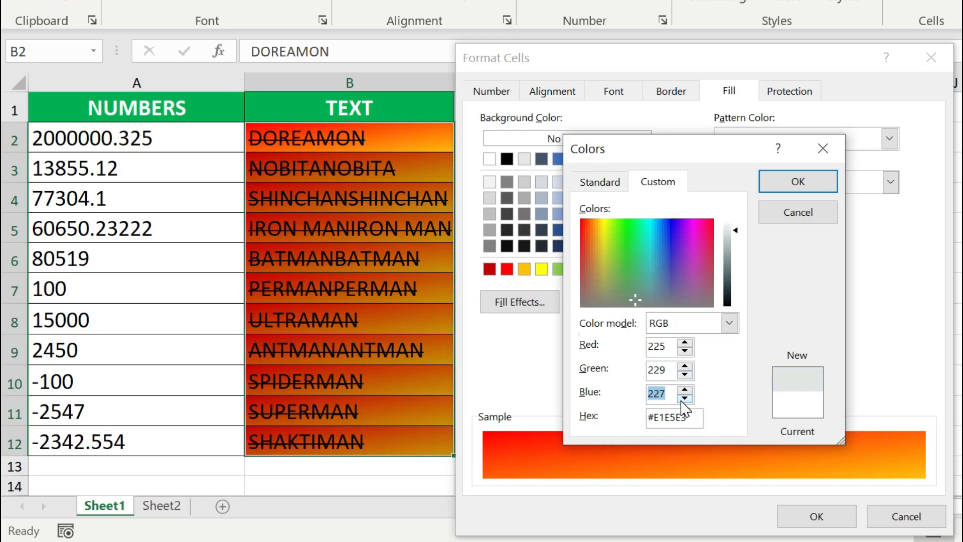
{"action": "key", "text": "Escape"}
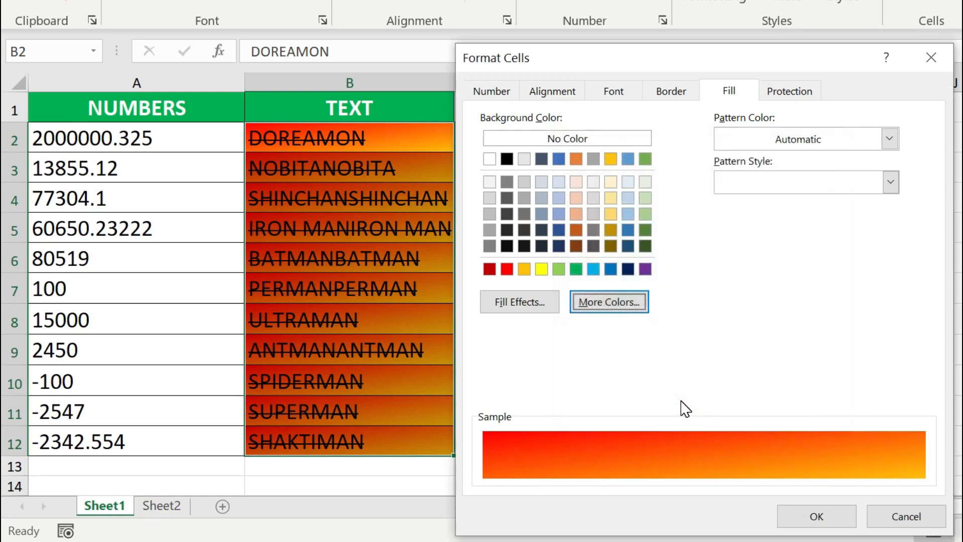
Fill B2:B12 with a vertical stripe pattern in light blue.
{"action": "left_click", "coordinate": [891, 182]}
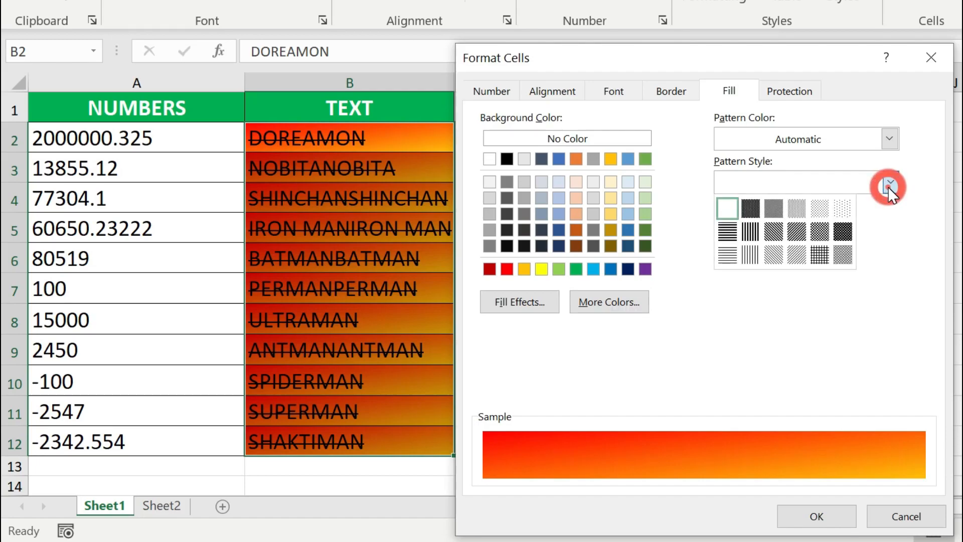
{"action": "left_click", "coordinate": [749, 256]}
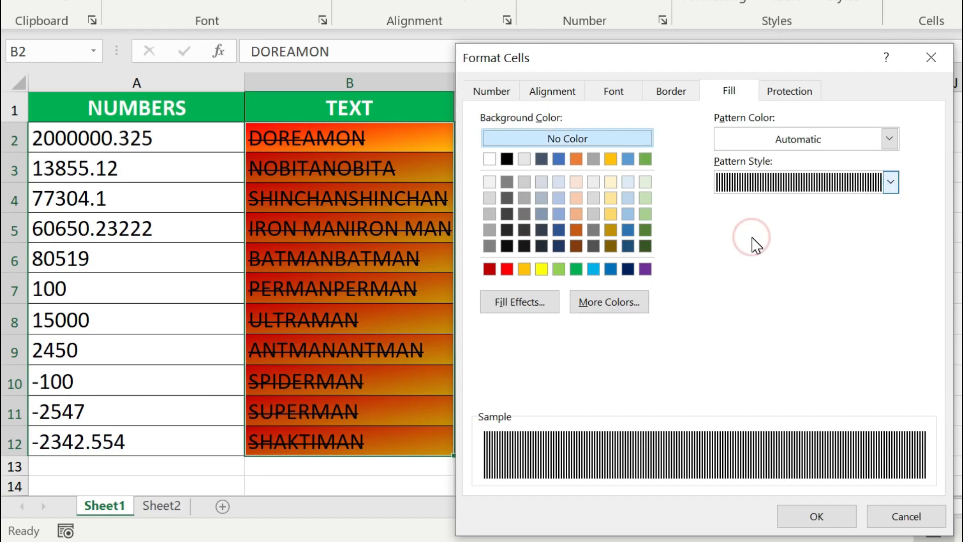
{"action": "left_click", "coordinate": [891, 138]}
{"action": "left_click", "coordinate": [838, 367]}
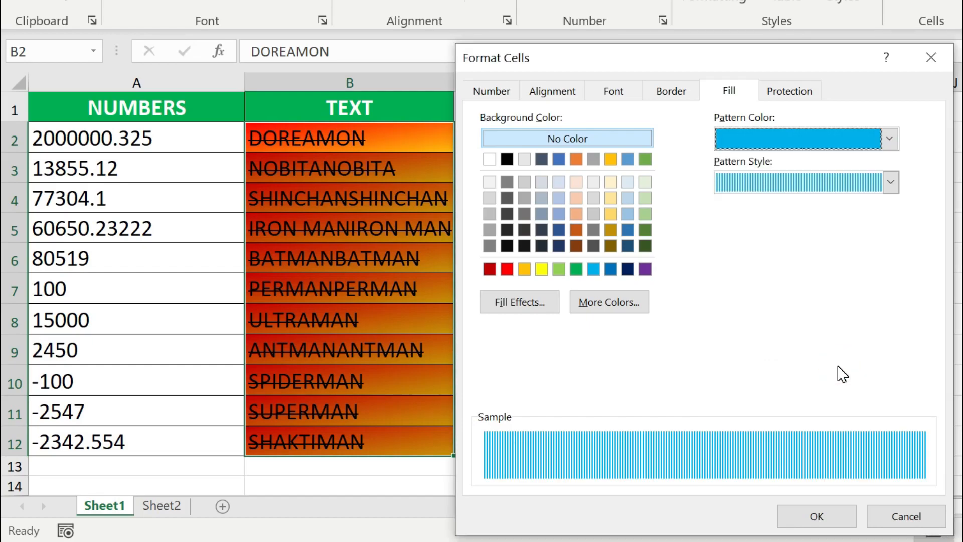
{"action": "left_click", "coordinate": [802, 513]}
Select empty cell C6 and review its Locked and Hidden protection options and the sheet's protection commands.
{"action": "left_click", "coordinate": [497, 262]}
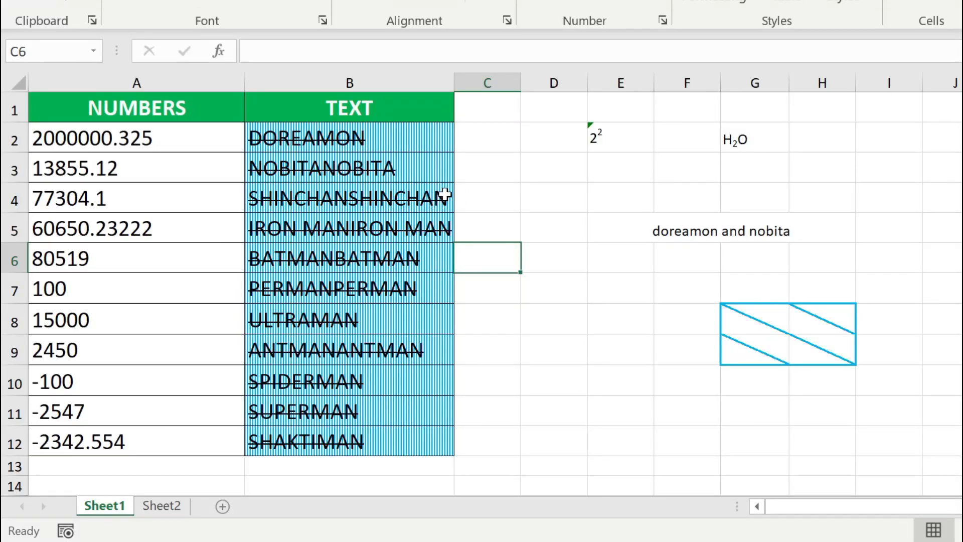
{"action": "key", "text": "ctrl+1"}
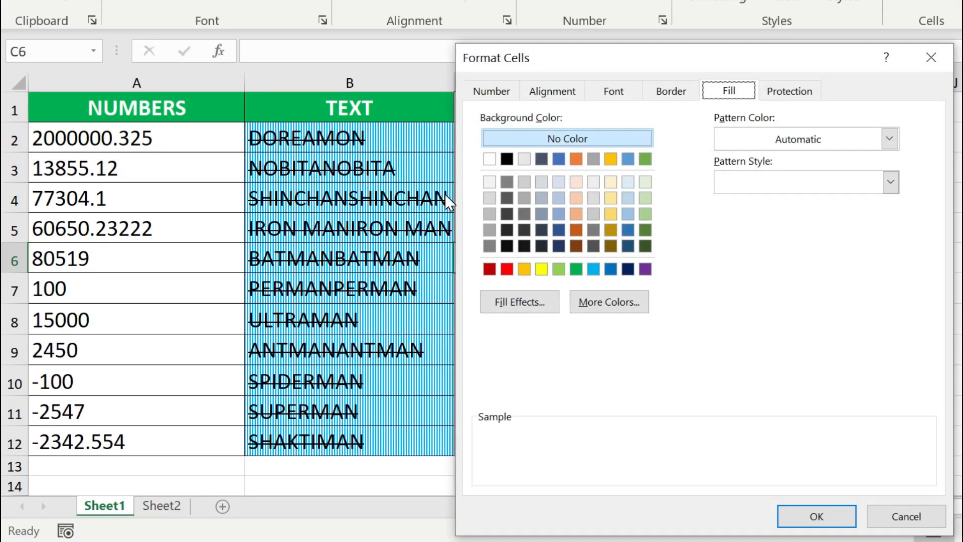
{"action": "left_click", "coordinate": [781, 96]}
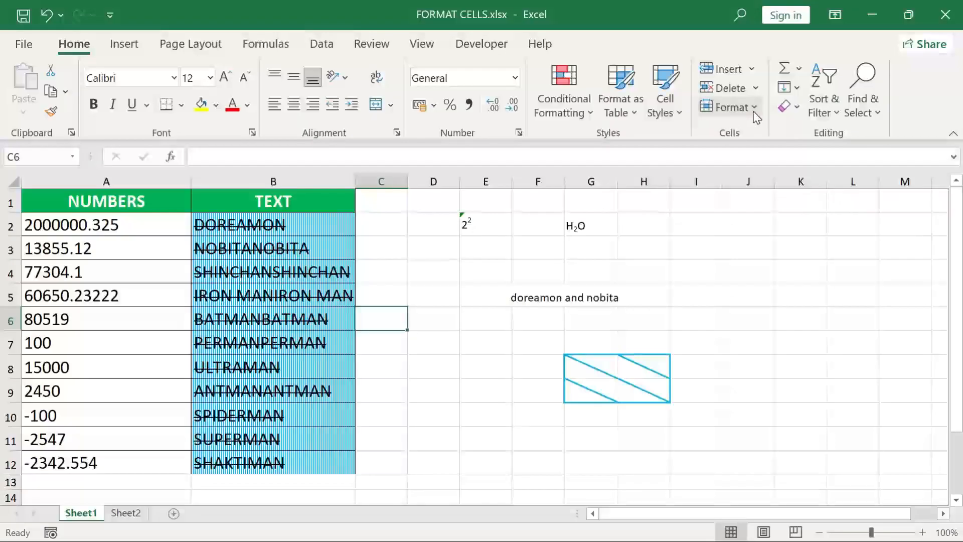
{"action": "left_click", "coordinate": [753, 108]}
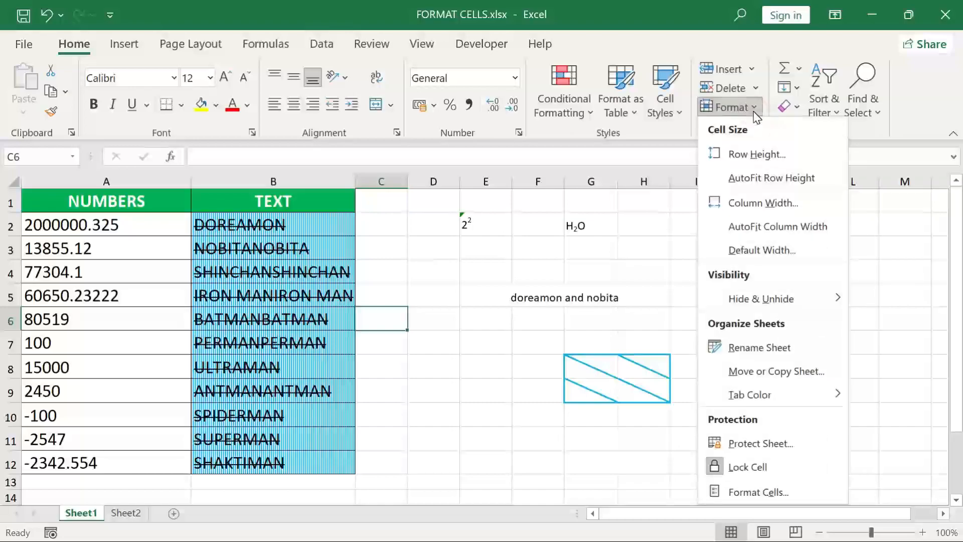
{"action": "left_click", "coordinate": [768, 465]}
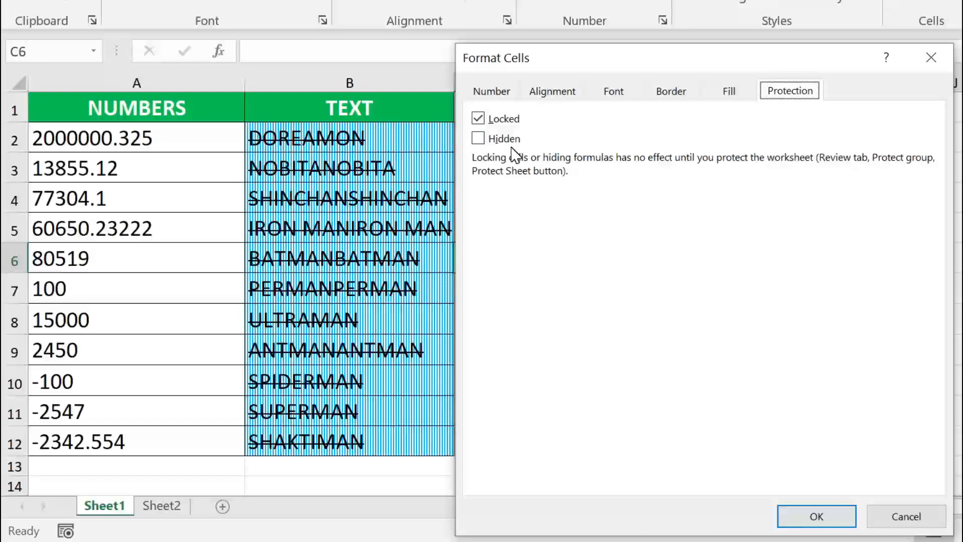
{"action": "key", "text": "Escape"}
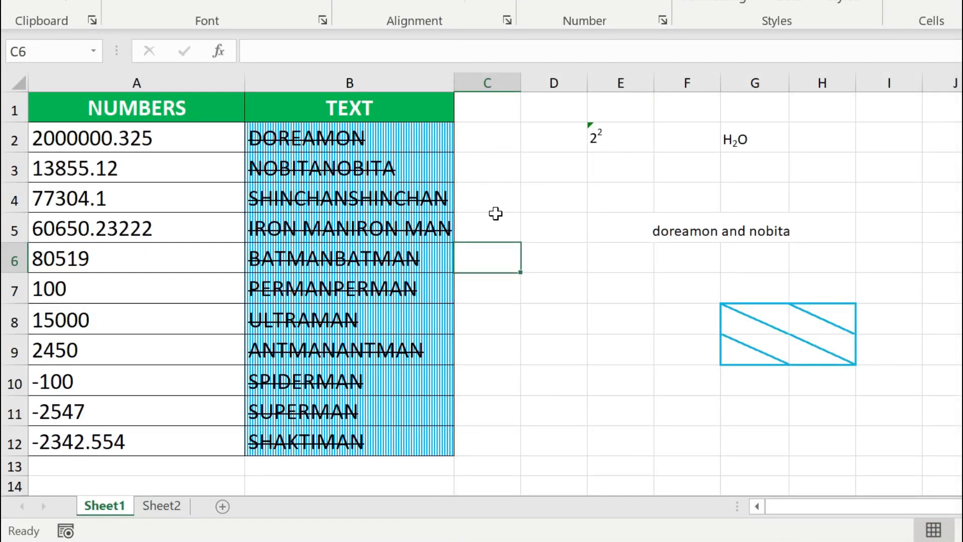
Enter the formula =SUM(A2:A12) in both C6 and C7.
{"action": "type", "text": "=SUM("}
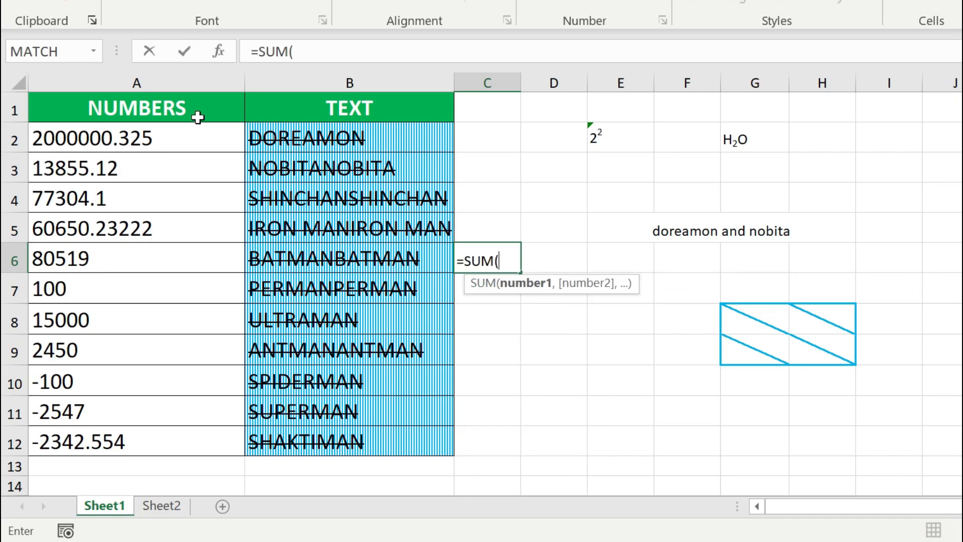
{"action": "left_click", "coordinate": [191, 133]}
{"action": "key", "text": "ctrl+shift+Down"}
{"action": "key", "text": "Return"}
{"action": "type", "text": "=SUM("}
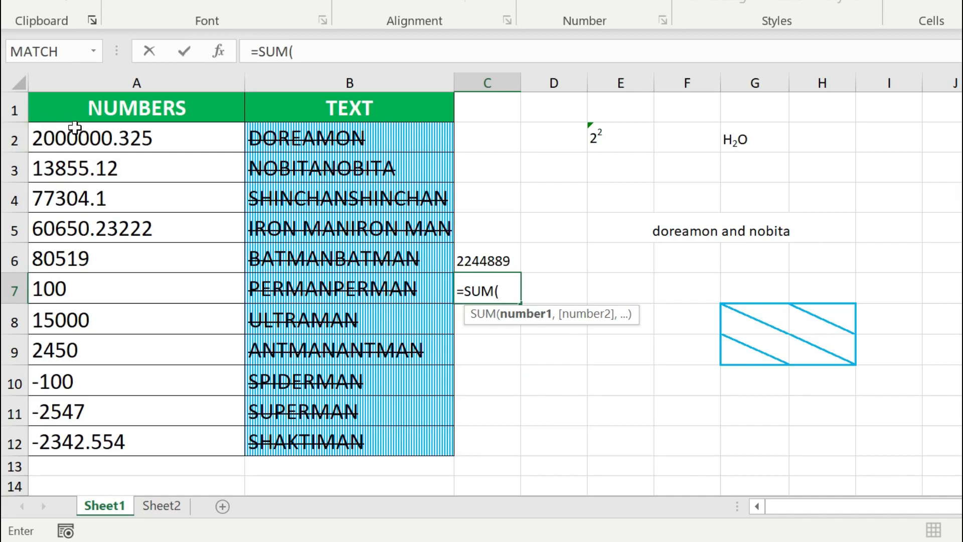
{"action": "left_click", "coordinate": [75, 131]}
{"action": "key", "text": "ctrl+shift+Down"}
{"action": "key", "text": "Return"}
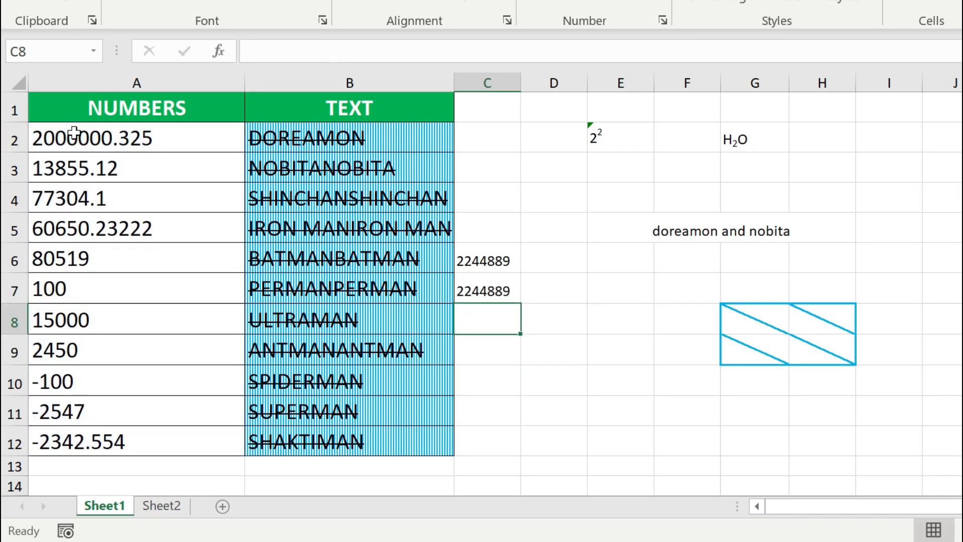
Set cell C6's protection to unlocked with its formula hidden.
{"action": "left_click", "coordinate": [503, 253]}
{"action": "key", "text": "ctrl+1"}
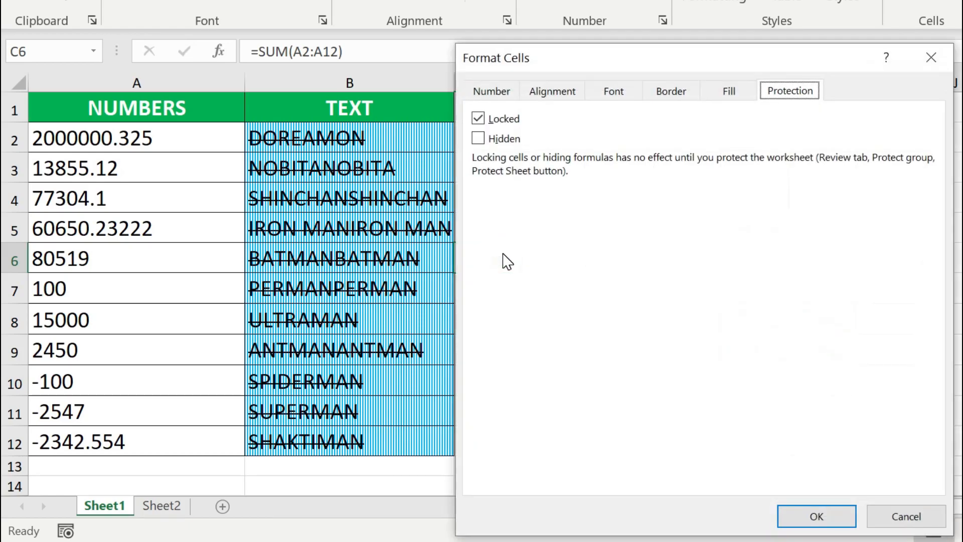
{"action": "left_click", "coordinate": [478, 119]}
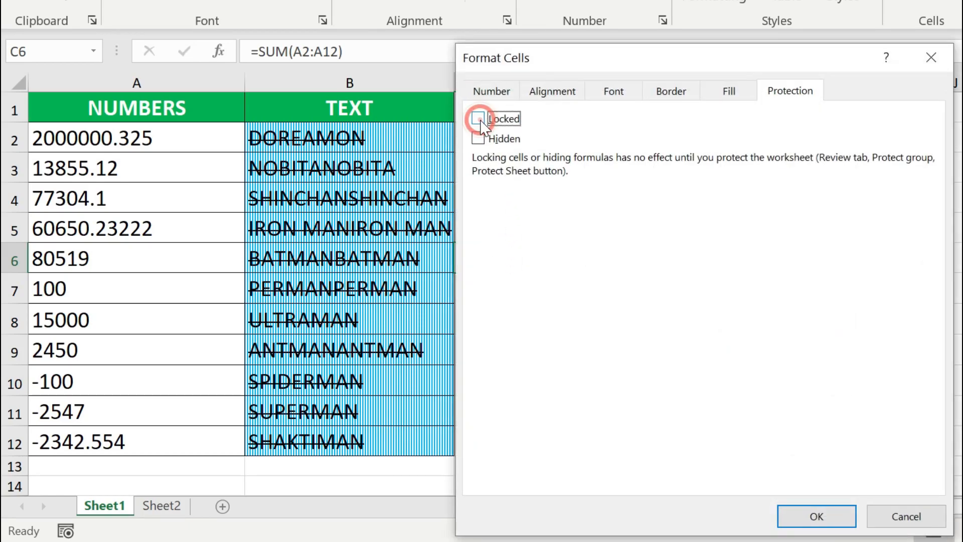
{"action": "left_click", "coordinate": [479, 139]}
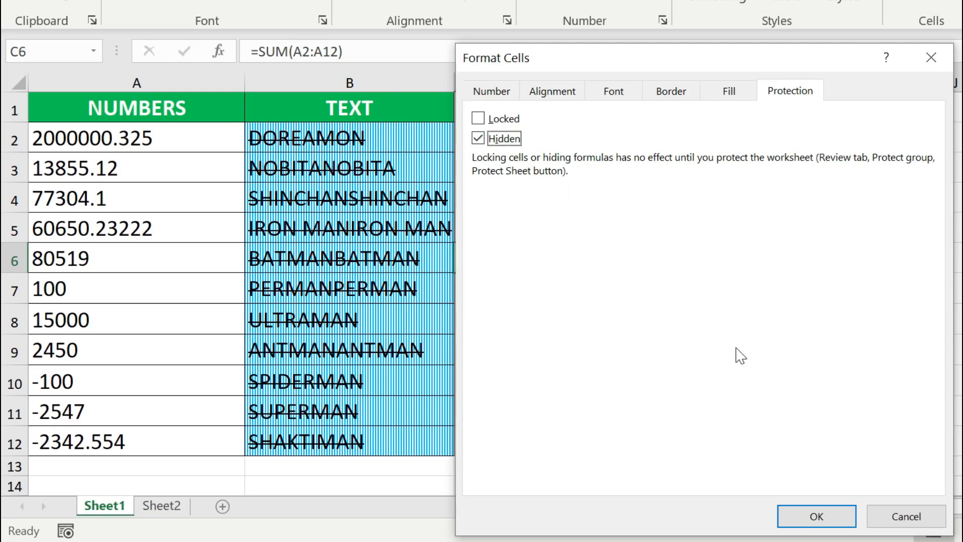
{"action": "left_click", "coordinate": [826, 517]}
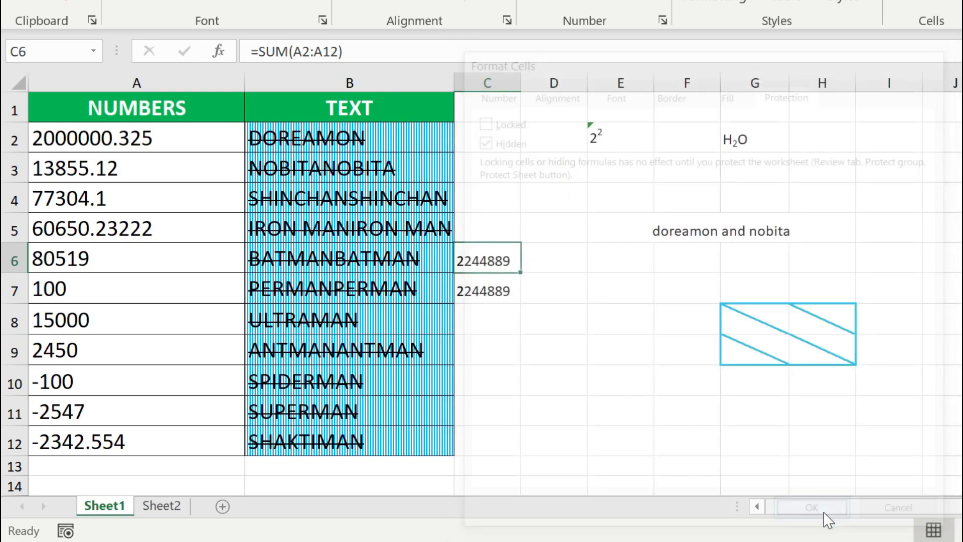
Unlock cell C7 while leaving its formula unhidden.
{"action": "left_click", "coordinate": [483, 291]}
{"action": "key", "text": "ctrl+1"}
{"action": "left_click", "coordinate": [478, 117]}
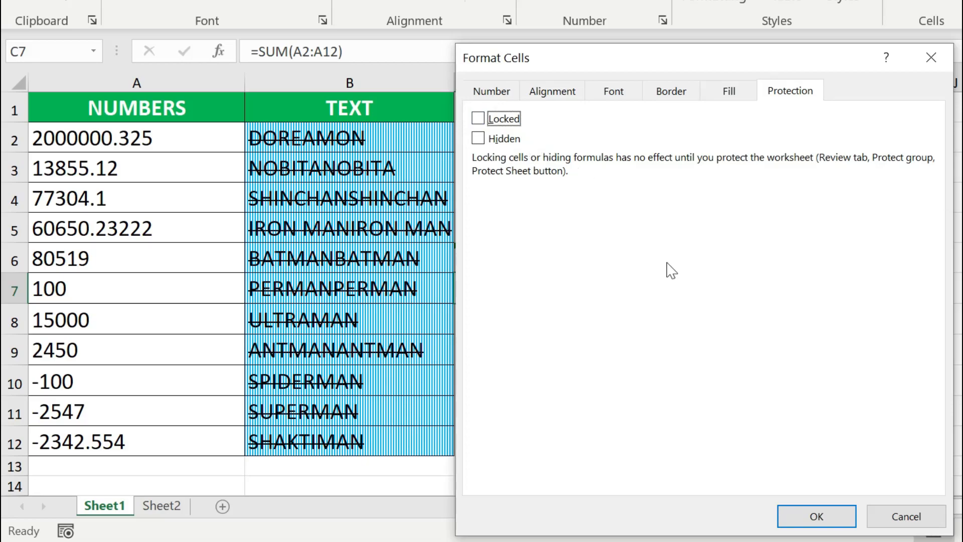
{"action": "left_click", "coordinate": [815, 516]}
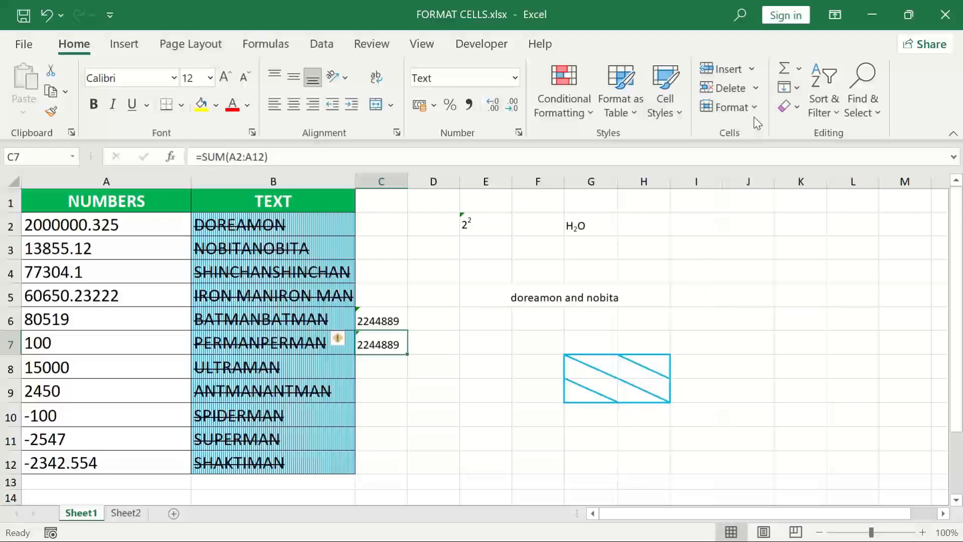
Protect Sheet1 without a password, allowing users to select only unlocked cells.
{"action": "left_click", "coordinate": [754, 112]}
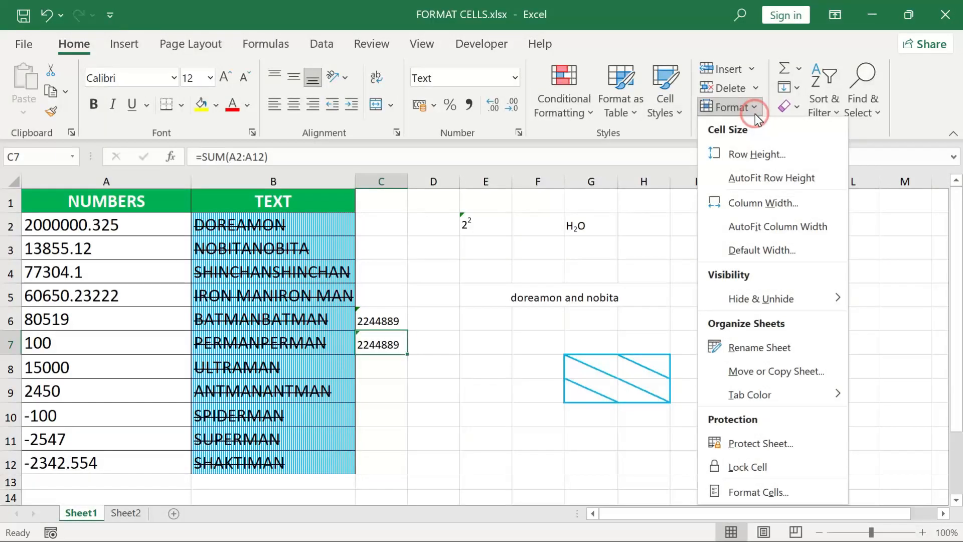
{"action": "left_click", "coordinate": [763, 445]}
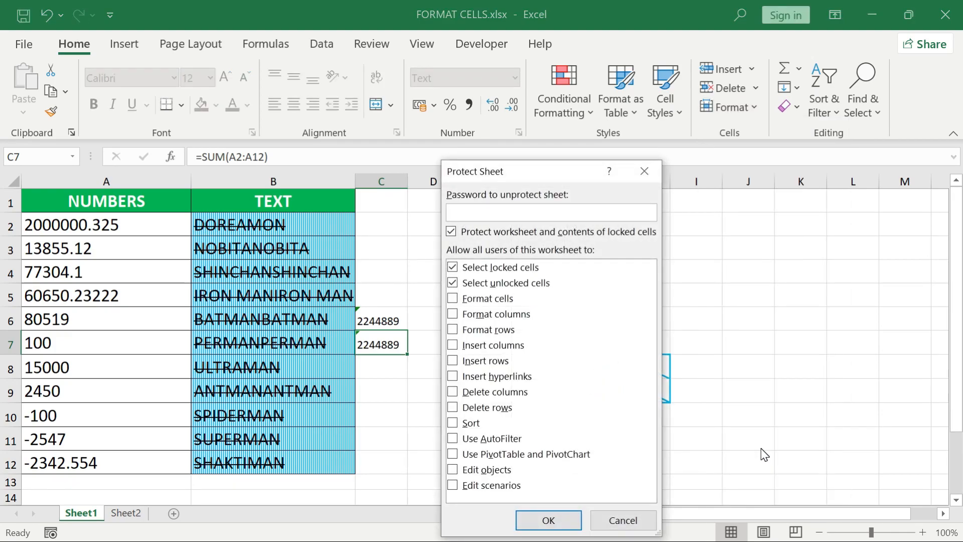
{"action": "left_click", "coordinate": [453, 271]}
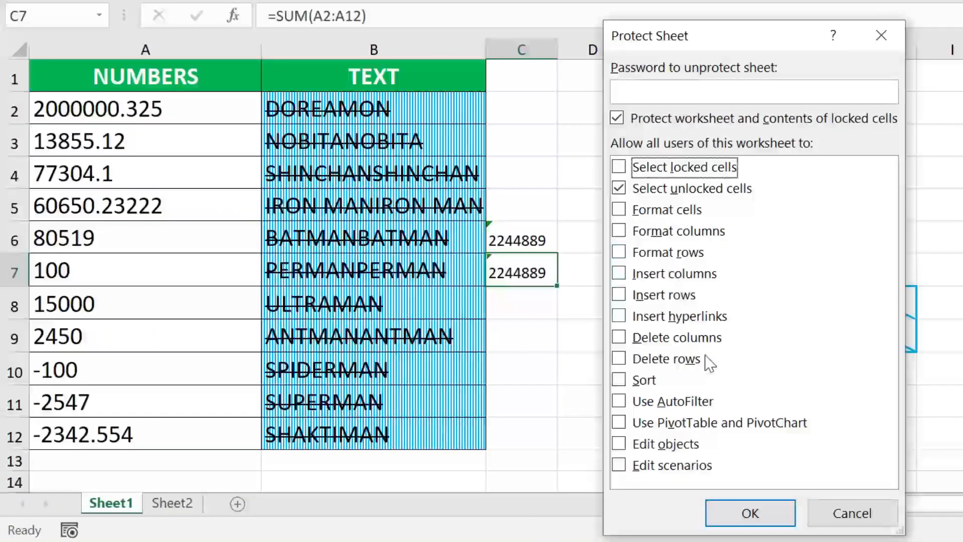
{"action": "left_click", "coordinate": [762, 514]}
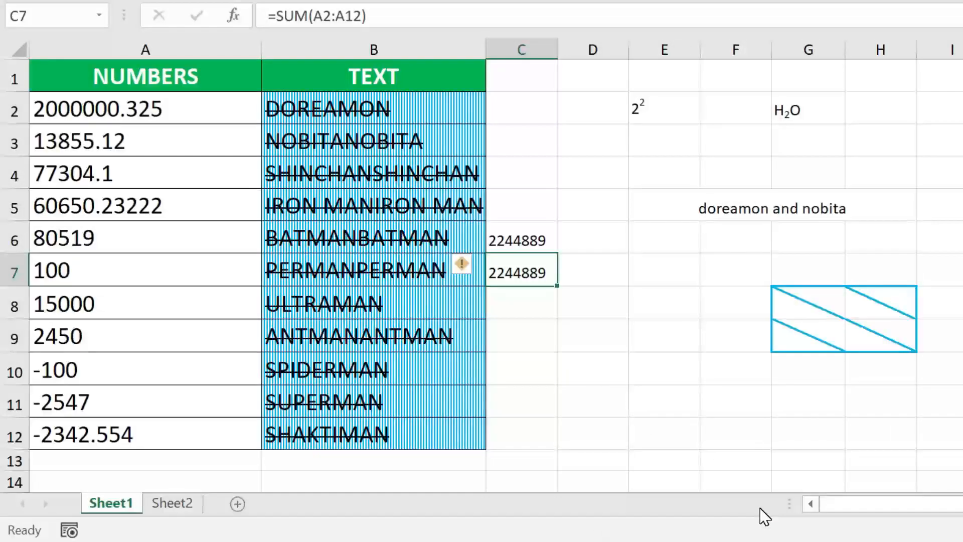
Test the sheet protection by trying to select various locked cells, and compare how C6 and C7 show their formulas.
{"action": "left_click", "coordinate": [400, 201]}
{"action": "left_click", "coordinate": [194, 176]}
{"action": "left_click", "coordinate": [572, 134]}
{"action": "left_click", "coordinate": [590, 339]}
{"action": "left_click", "coordinate": [407, 340]}
{"action": "left_click", "coordinate": [150, 342]}
{"action": "left_click", "coordinate": [526, 232]}
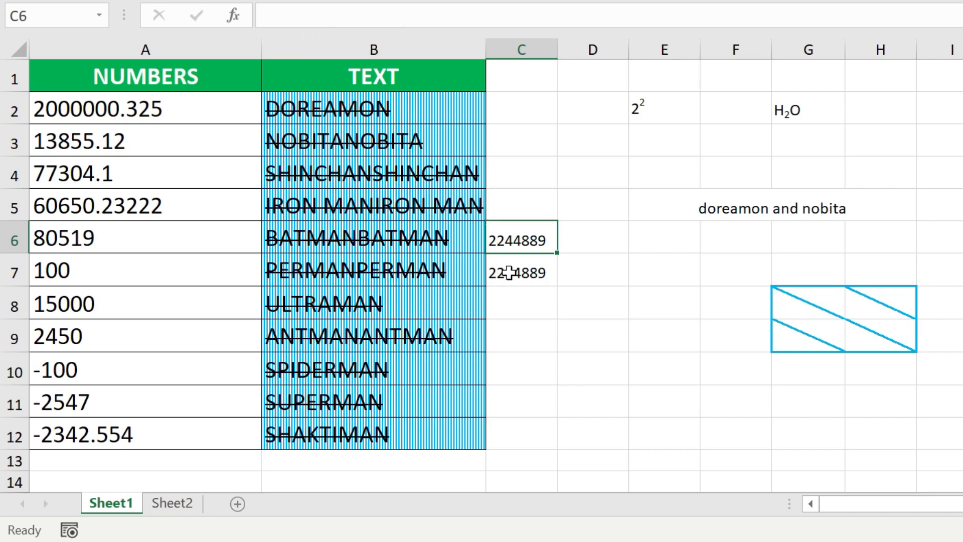
{"action": "left_click", "coordinate": [509, 272]}
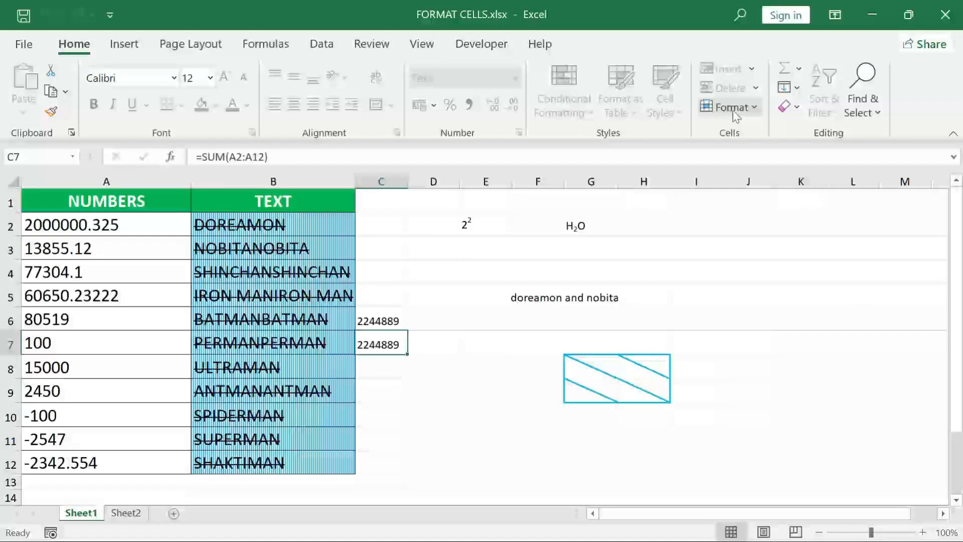
Remove the protection from Sheet1.
{"action": "left_click", "coordinate": [747, 116]}
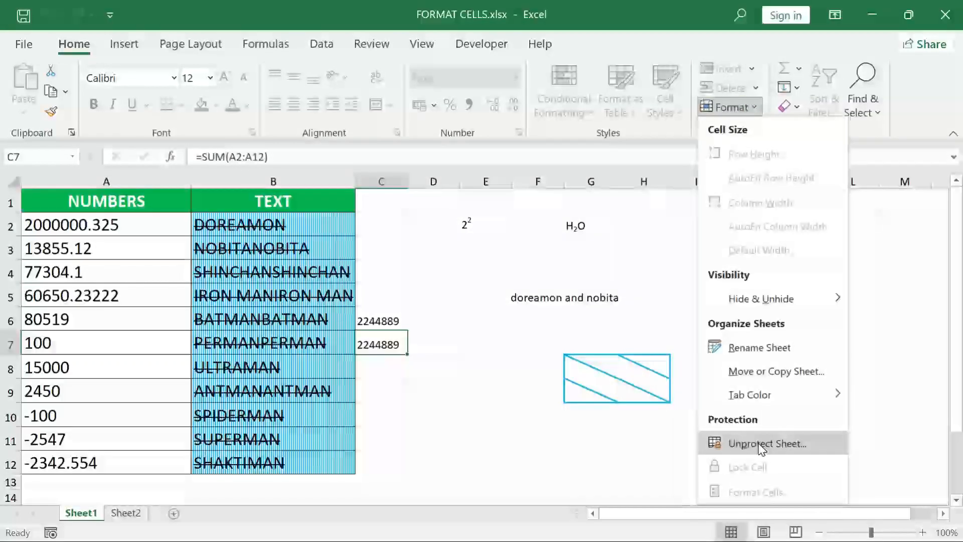
{"action": "left_click", "coordinate": [372, 44]}
{"action": "left_click", "coordinate": [372, 43]}
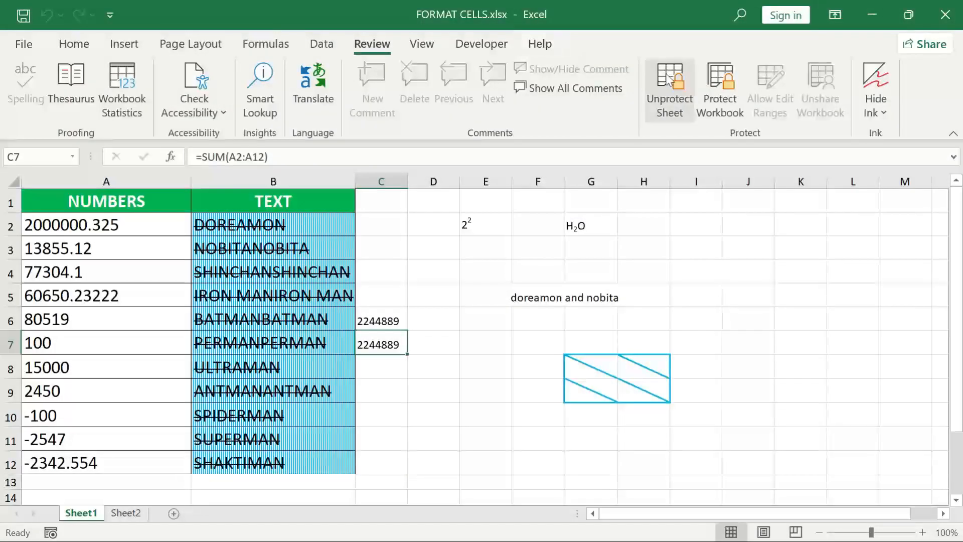
{"action": "left_click", "coordinate": [670, 100]}
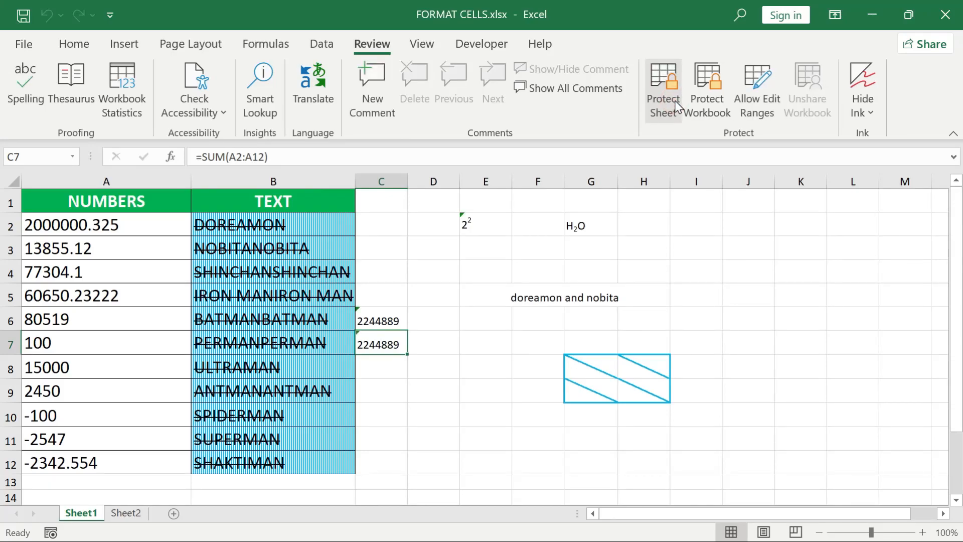
Test cell selection on the unprotected sheet by selecting B5 and moving across row 4 to F4.
{"action": "left_click", "coordinate": [386, 308]}
{"action": "left_click", "coordinate": [330, 303]}
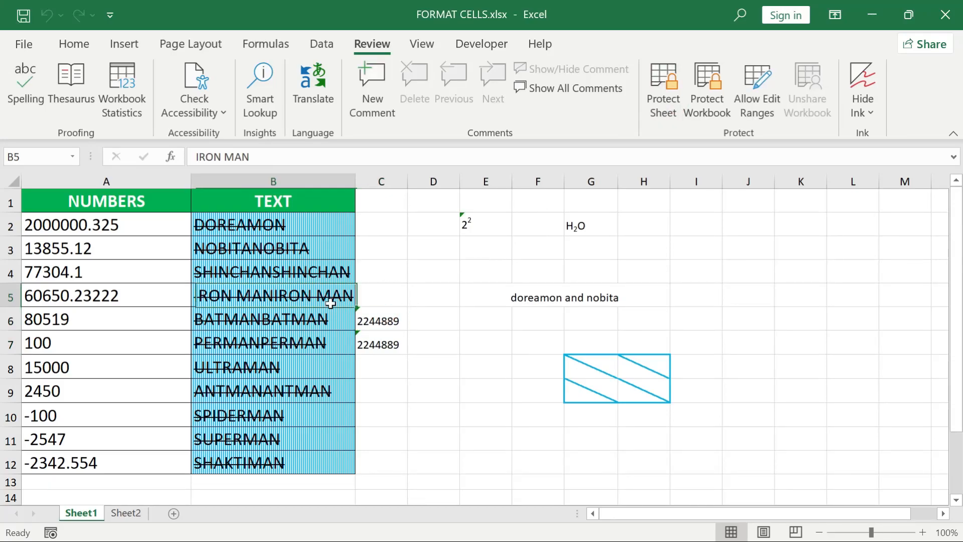
{"action": "key", "text": "Up"}
{"action": "key", "text": "Right"}
{"action": "key", "text": "Right"}
{"action": "key", "text": "Right"}
{"action": "key", "text": "Right"}
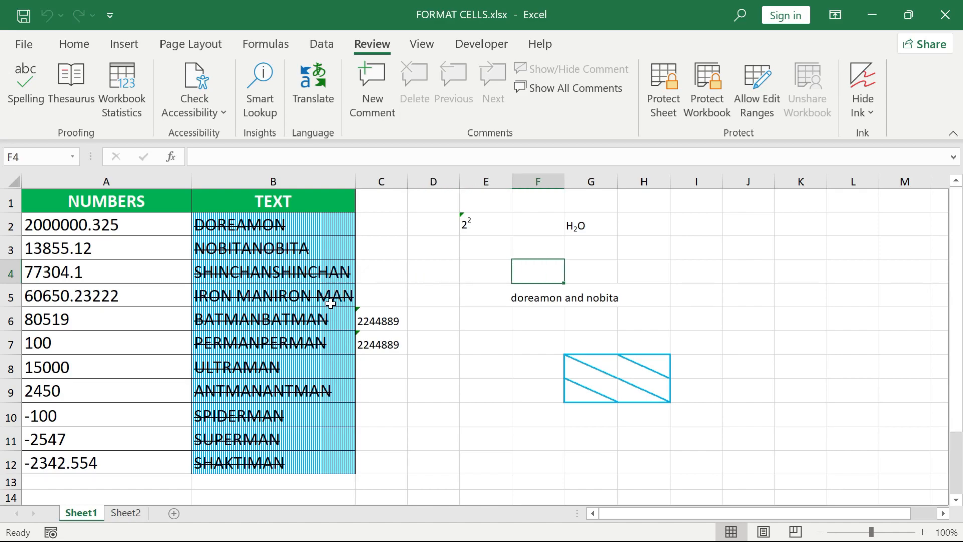